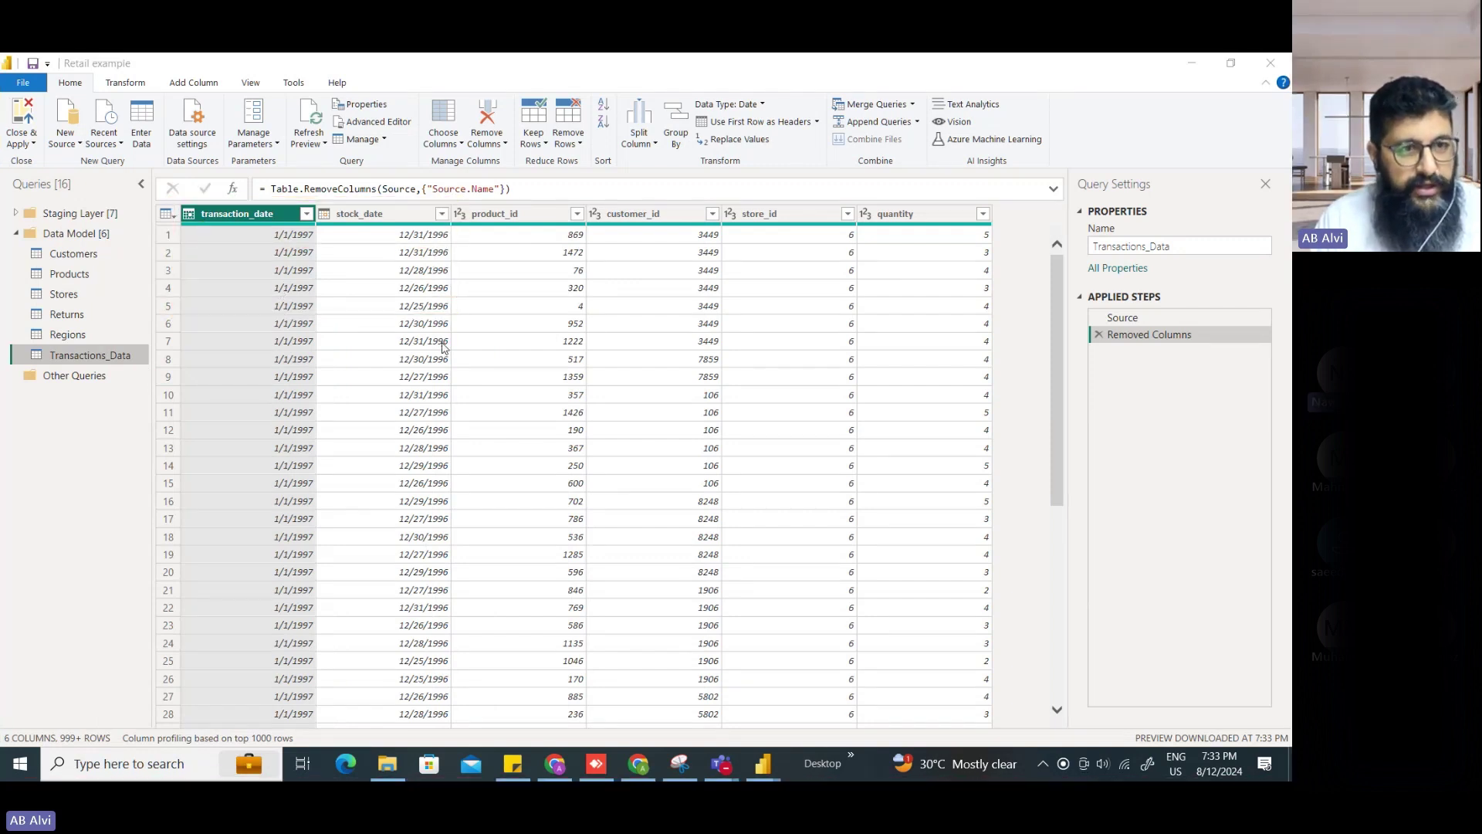
- Check the date range of transaction_date in Transactions_Data by sorting it descending and ascending, and remove the sort step
left_click(68, 313)
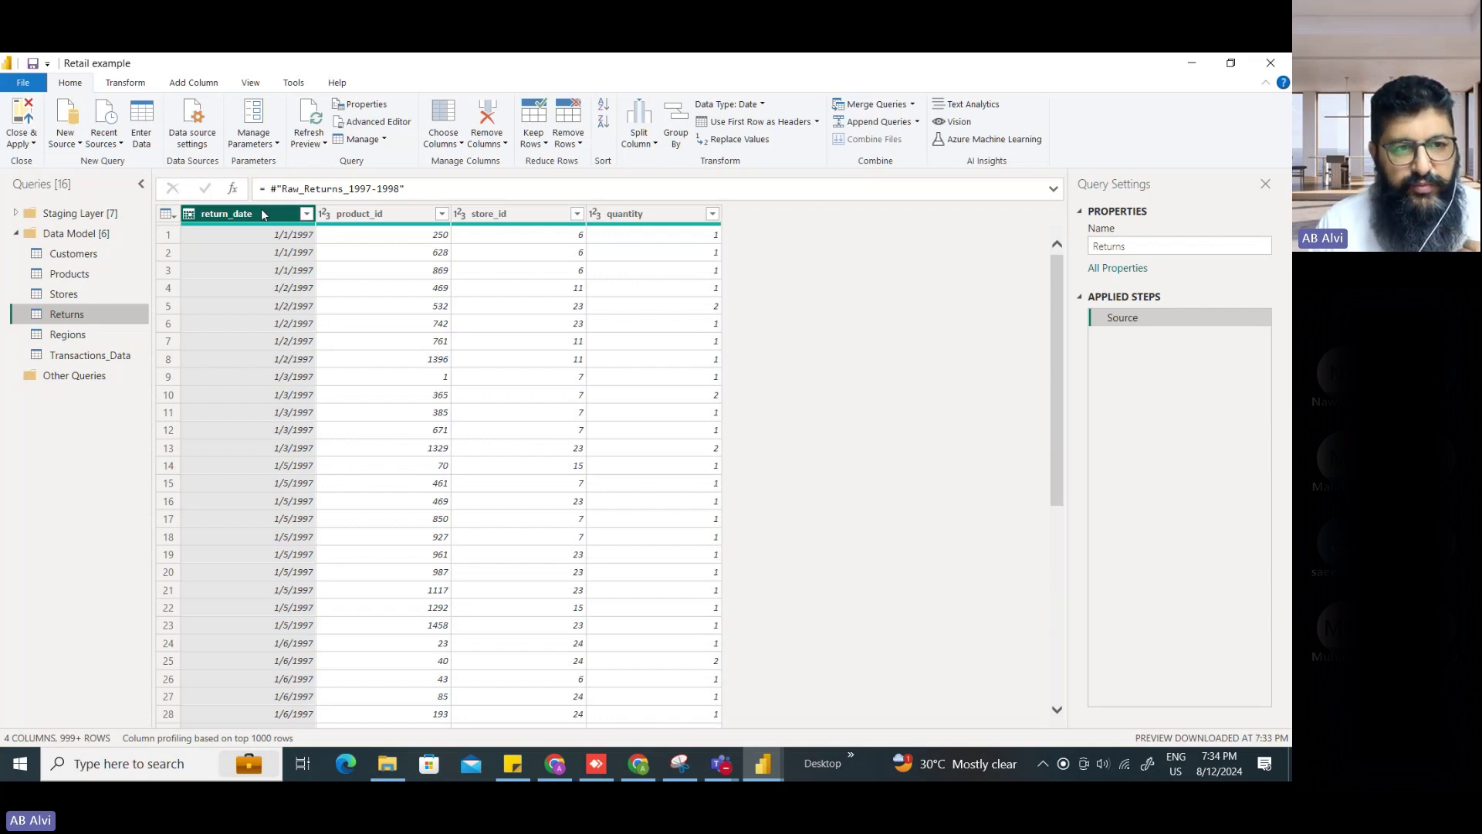
left_click(92, 352)
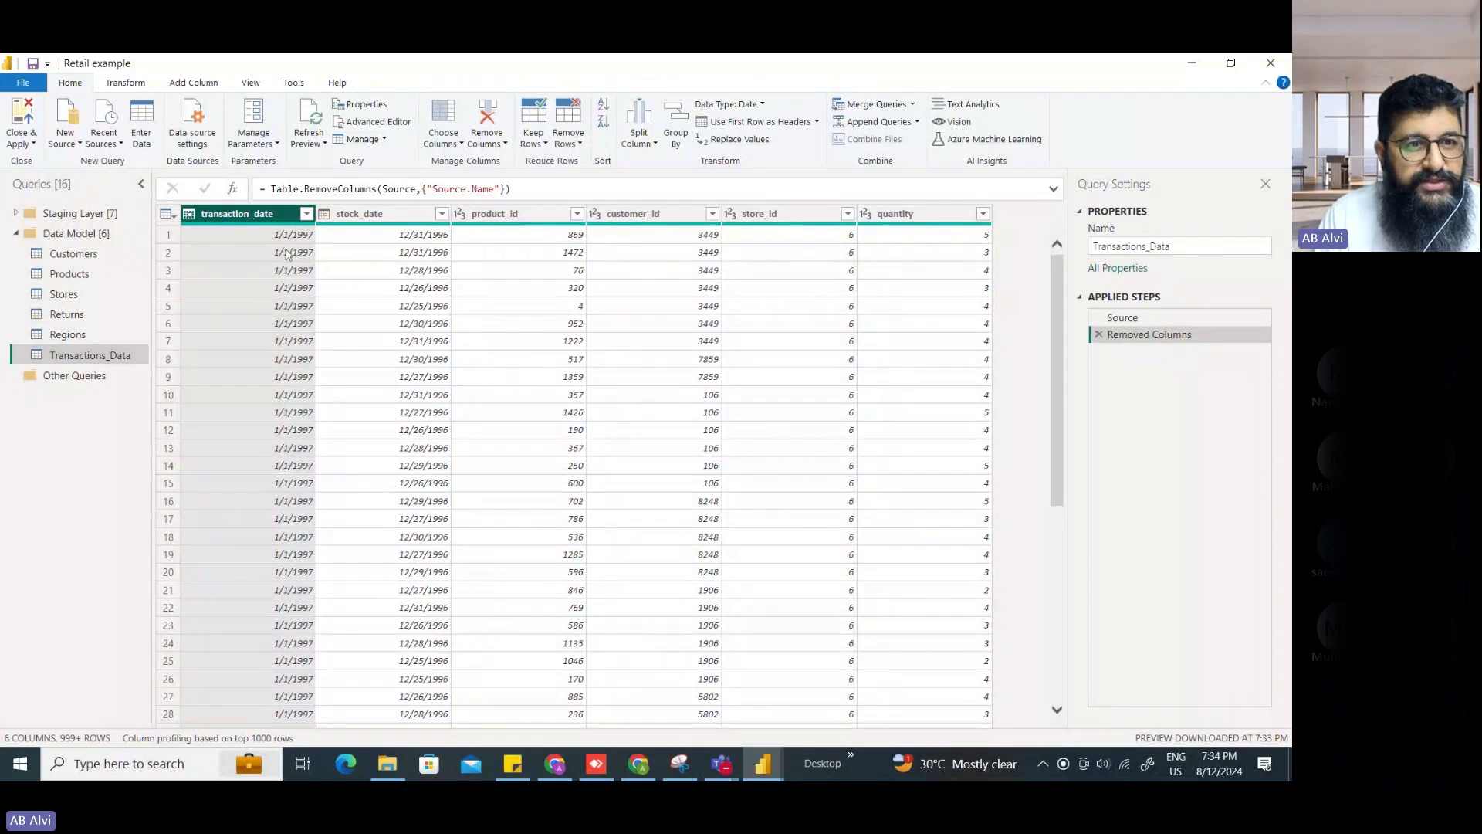
left_click(306, 215)
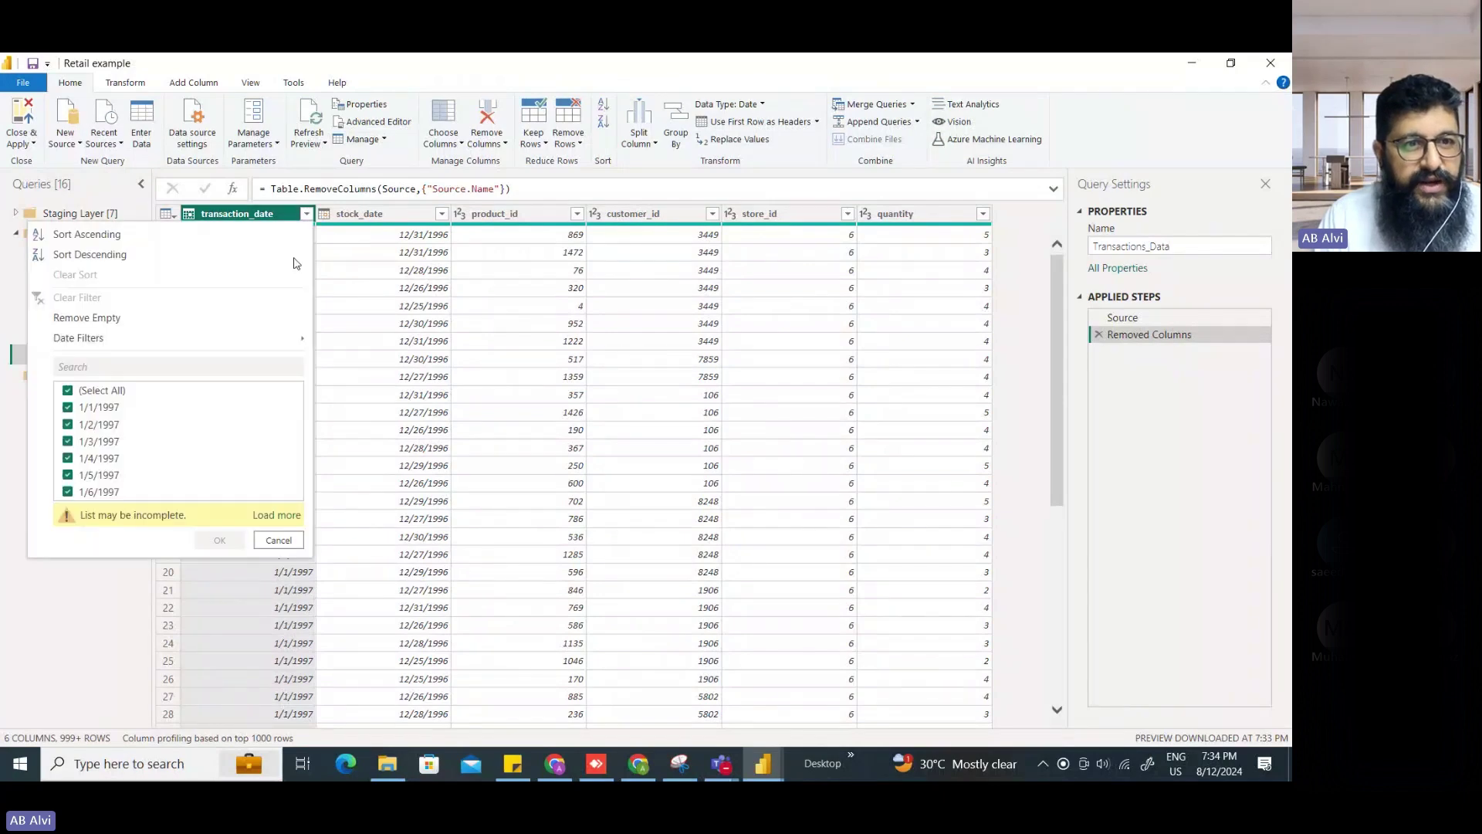
left_click(99, 255)
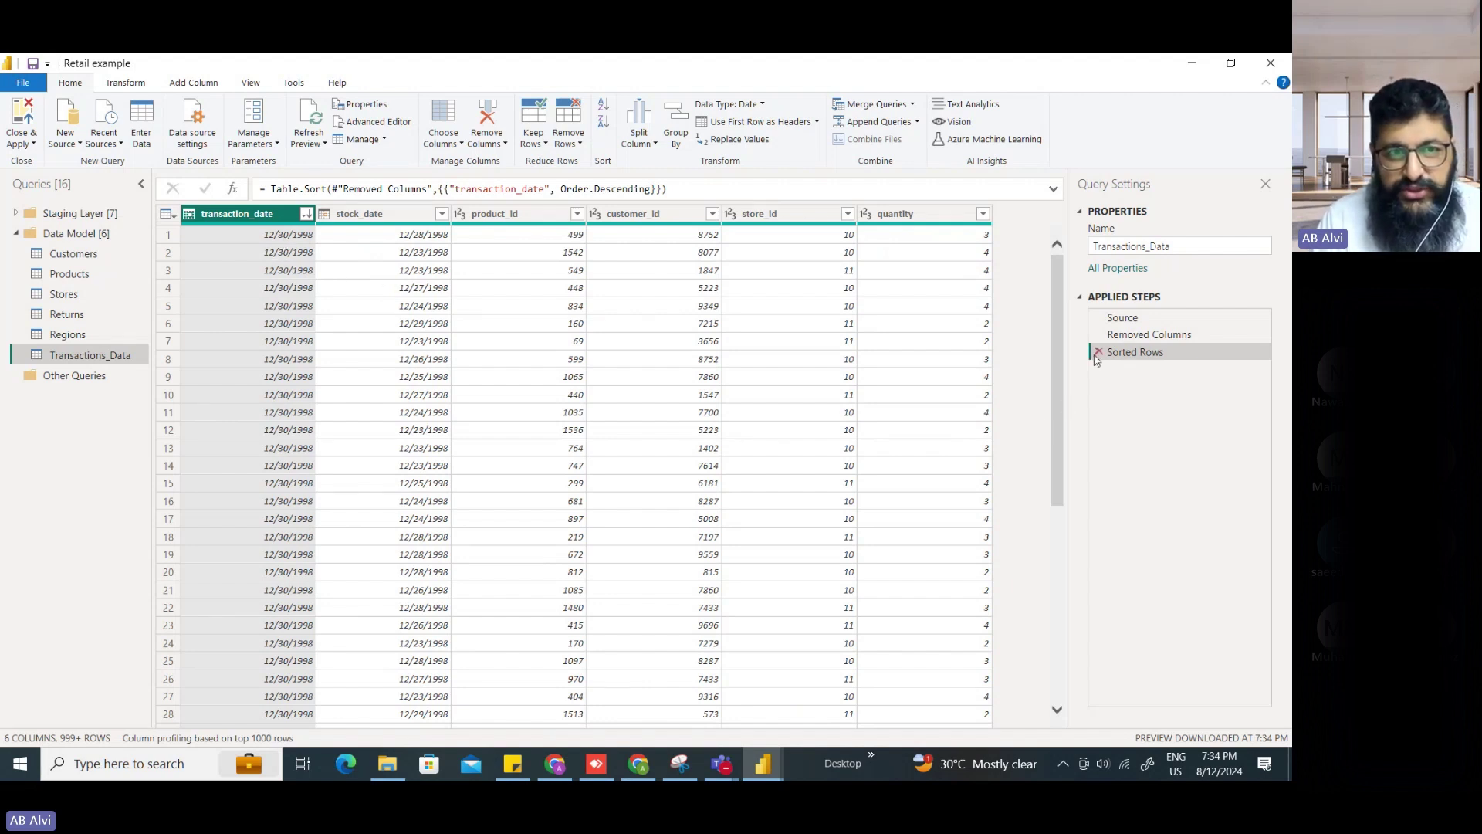
left_click(307, 216)
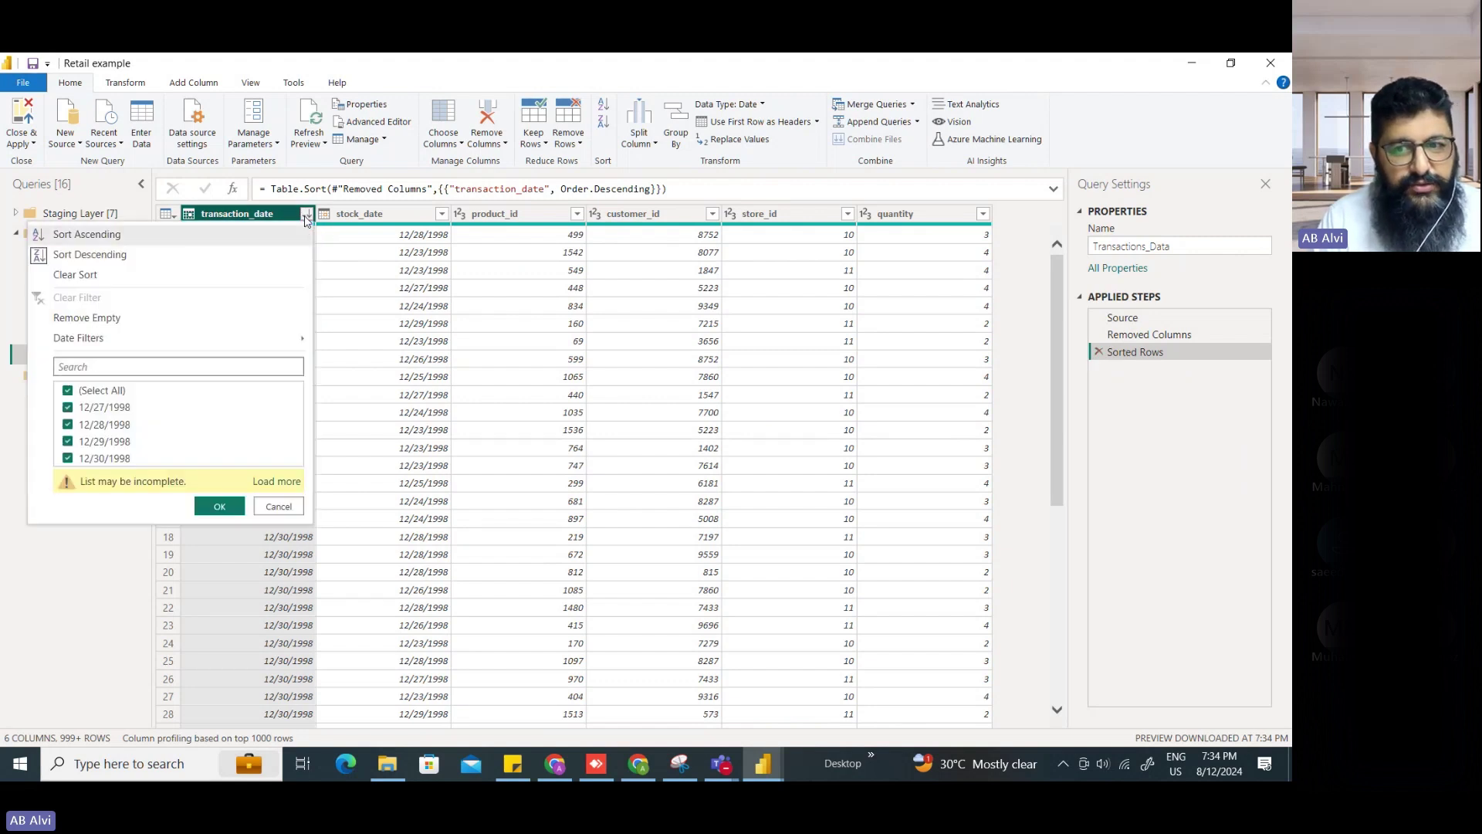
left_click(97, 234)
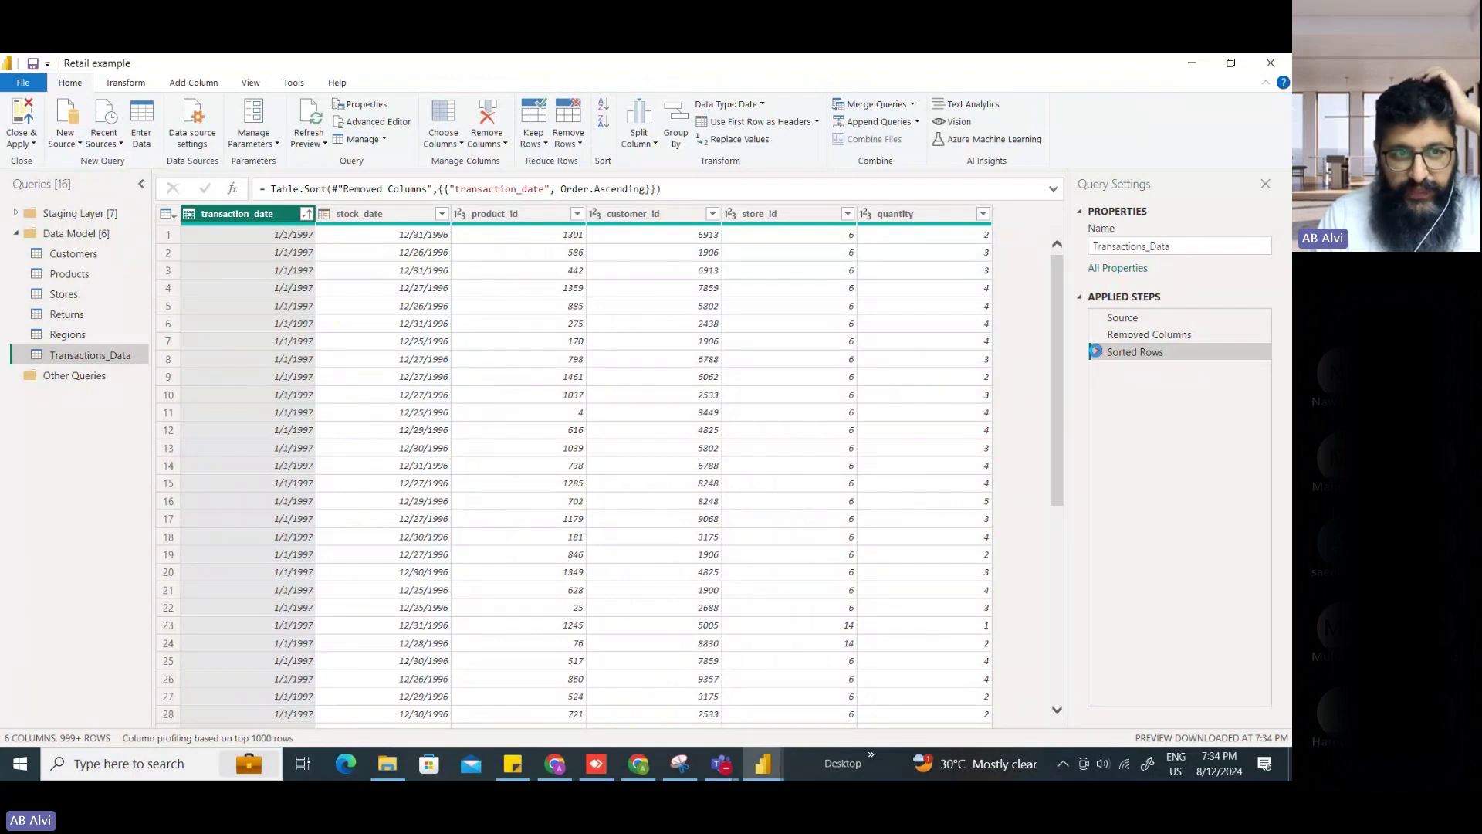
left_click(1099, 352)
- Check the date range of stock_date in Transactions_Data by sorting it ascending and descending, and remove the sort step
left_click(433, 216)
left_click(442, 215)
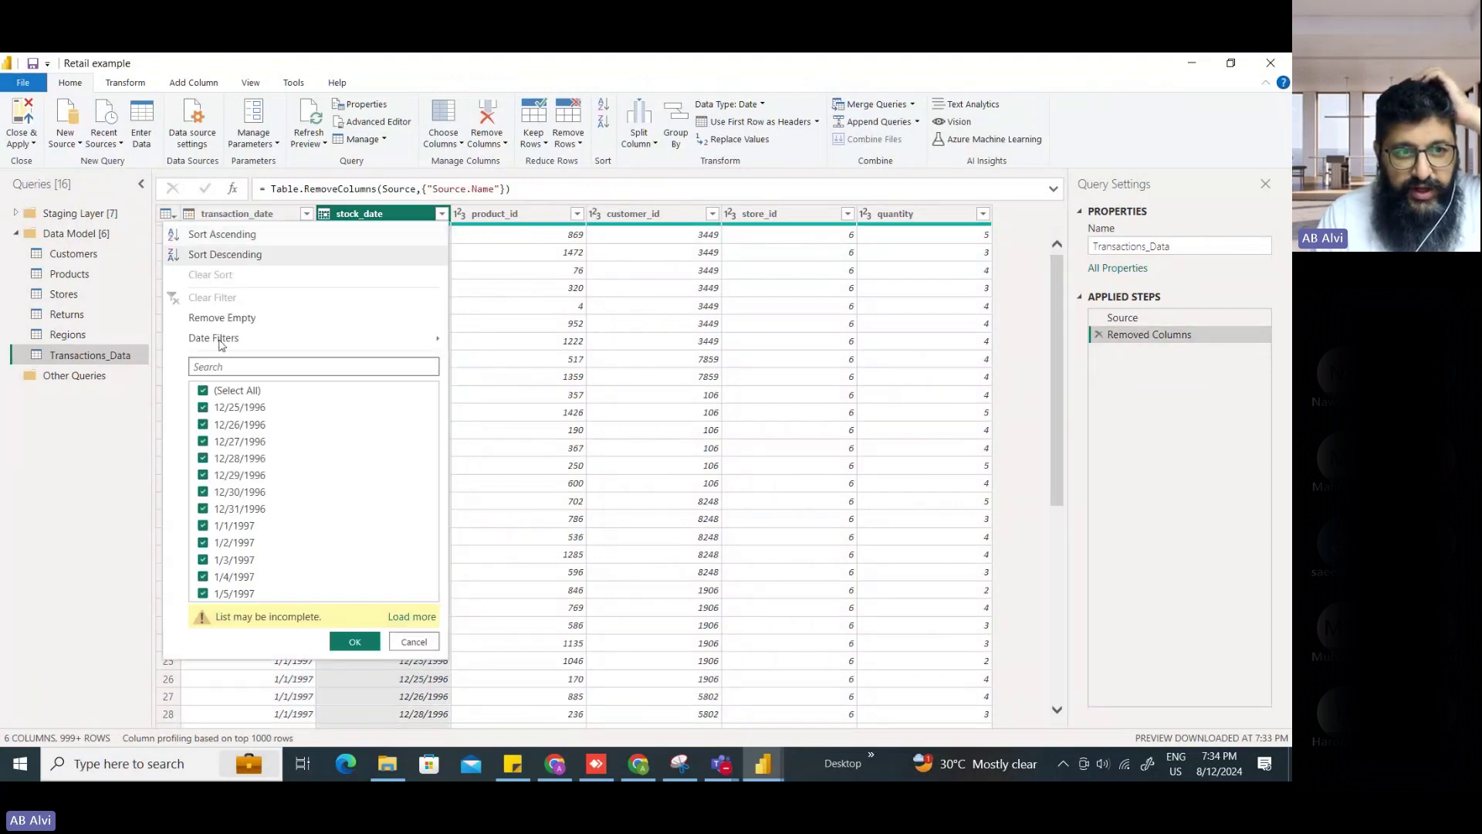
left_click(245, 235)
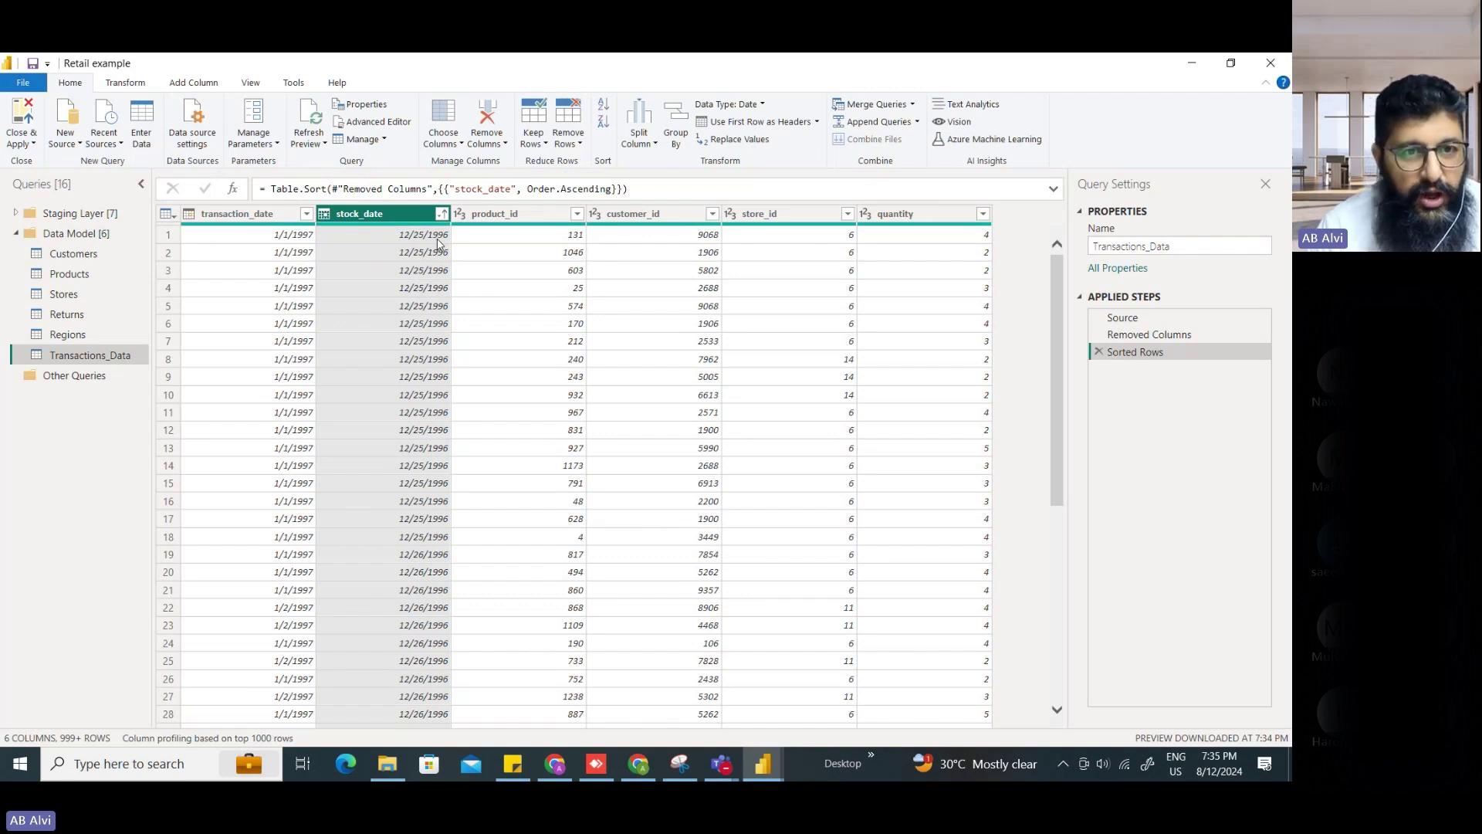
left_click(441, 214)
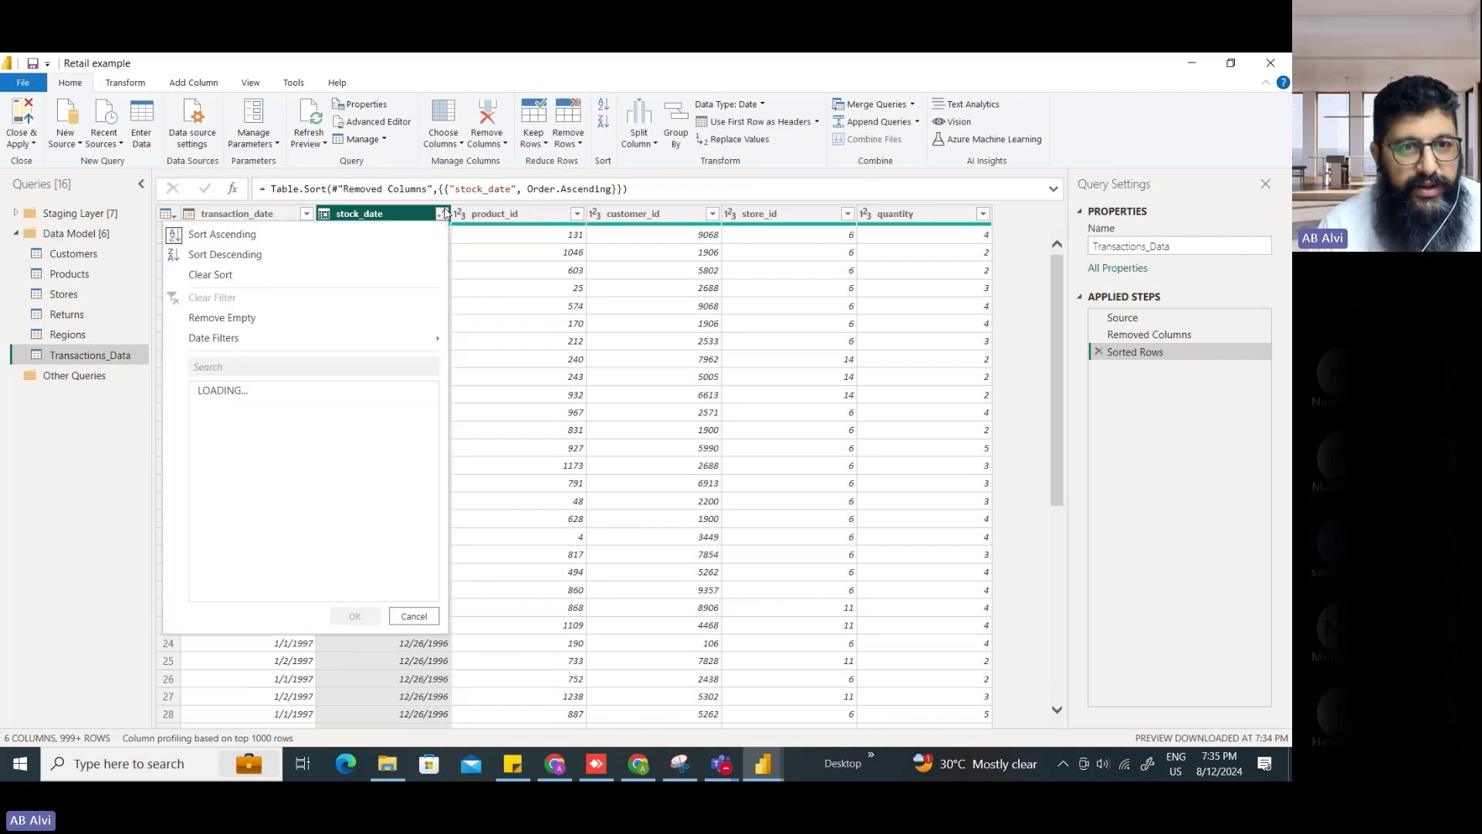
left_click(234, 255)
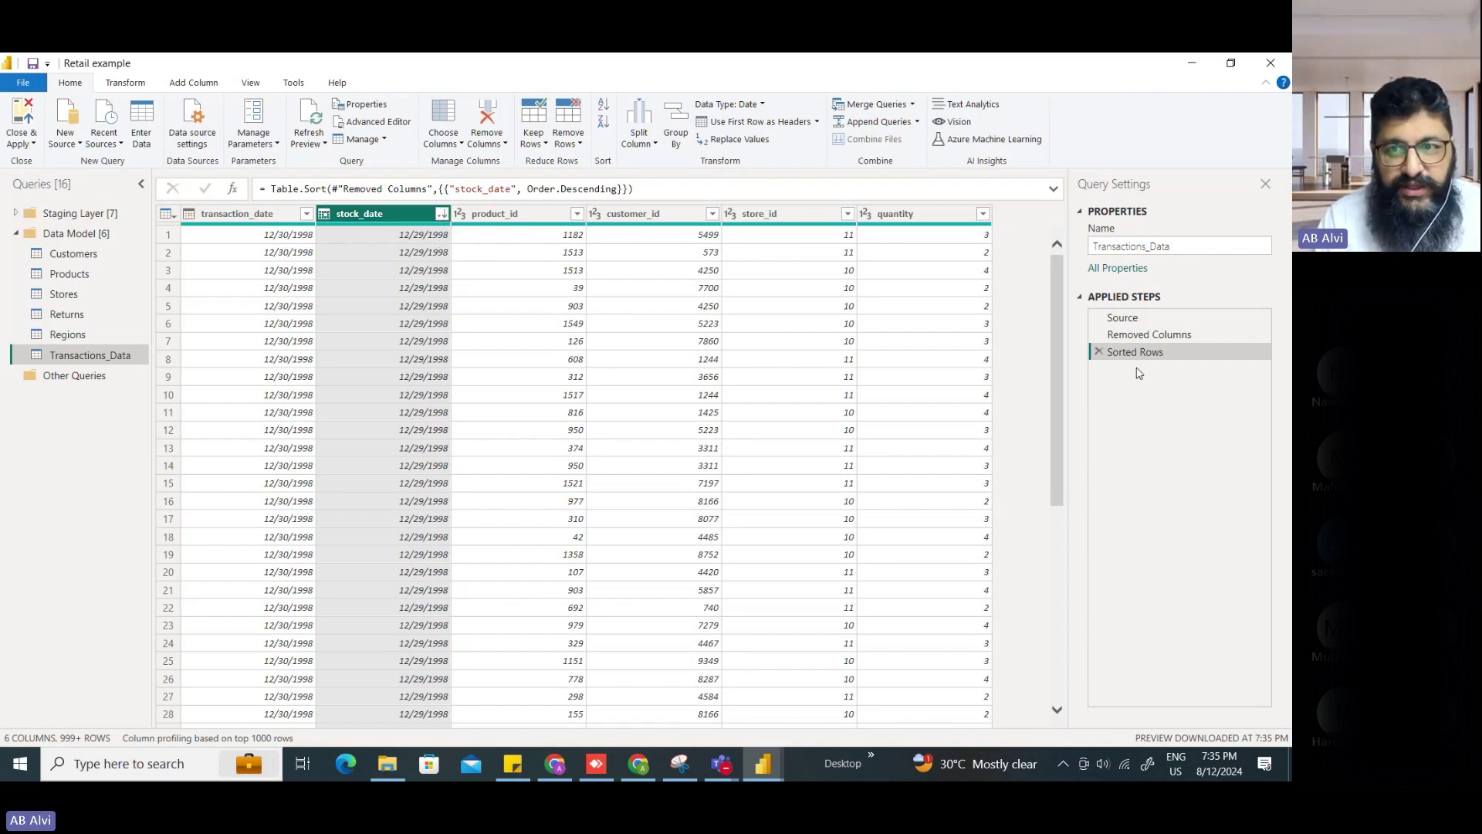
left_click(1100, 352)
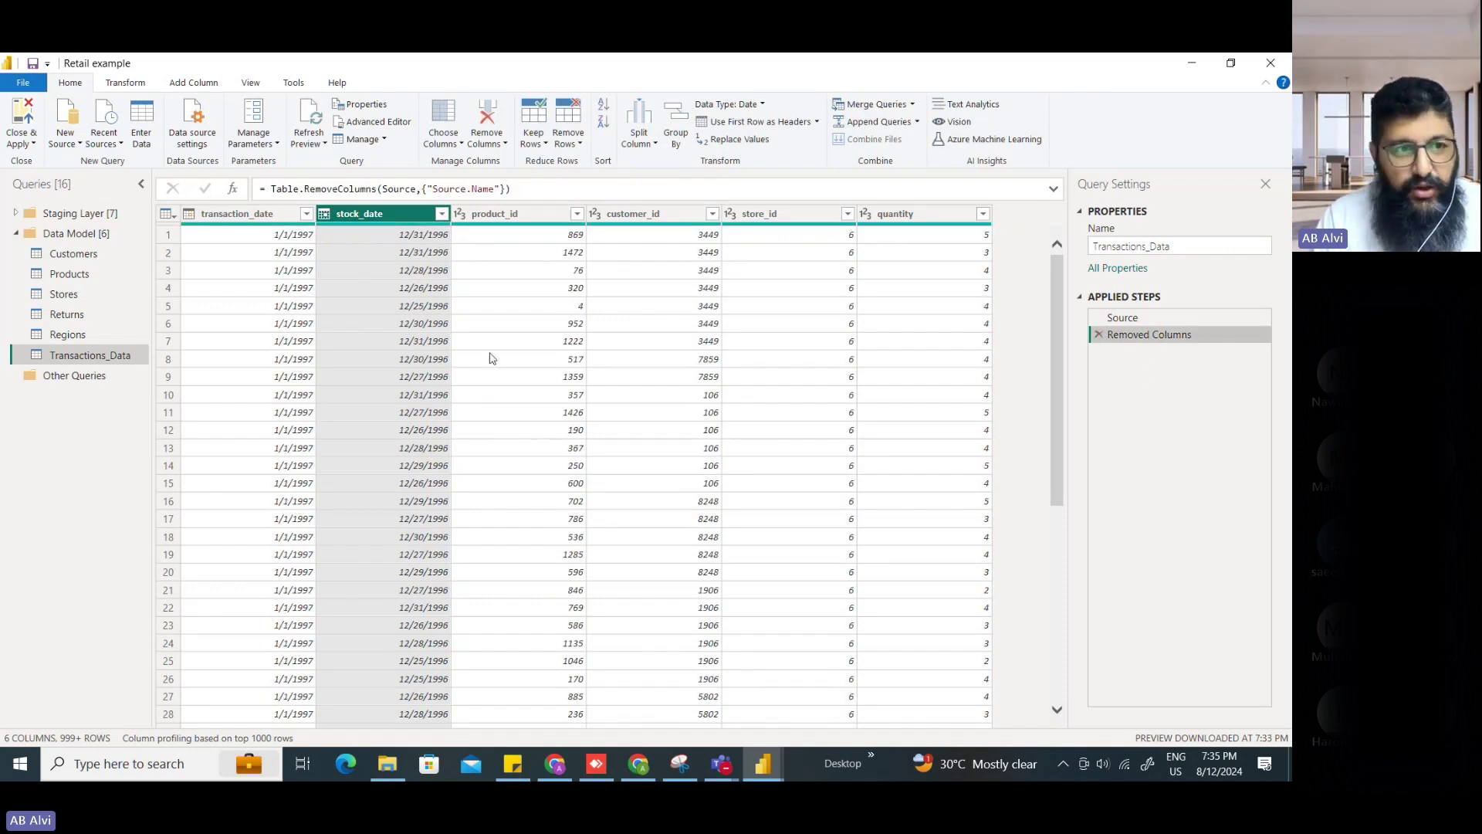
- Check the date range of return_date in the Returns query by sorting it ascending and descending, and remove the sort step
left_click(68, 315)
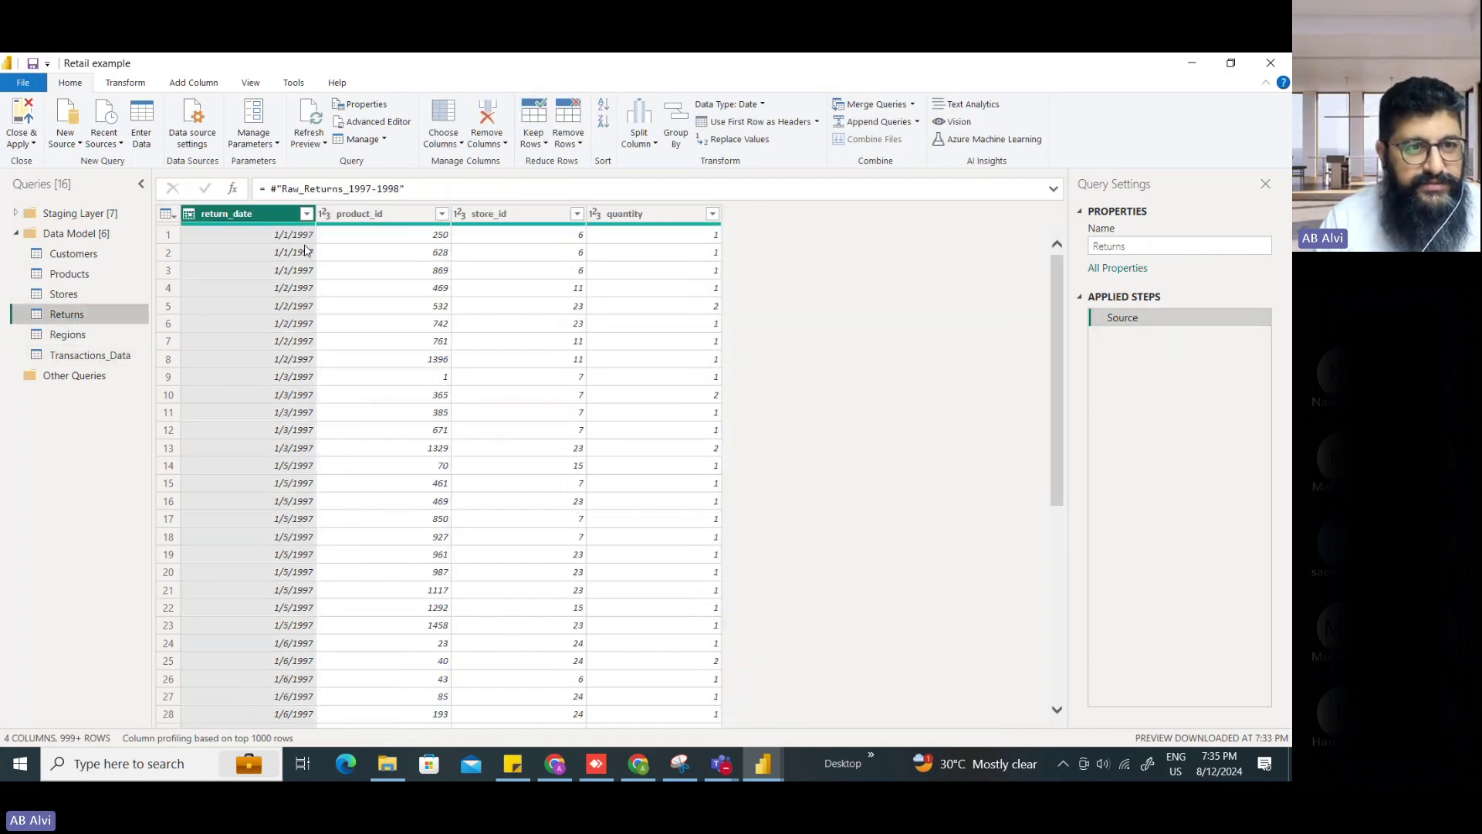
left_click(306, 214)
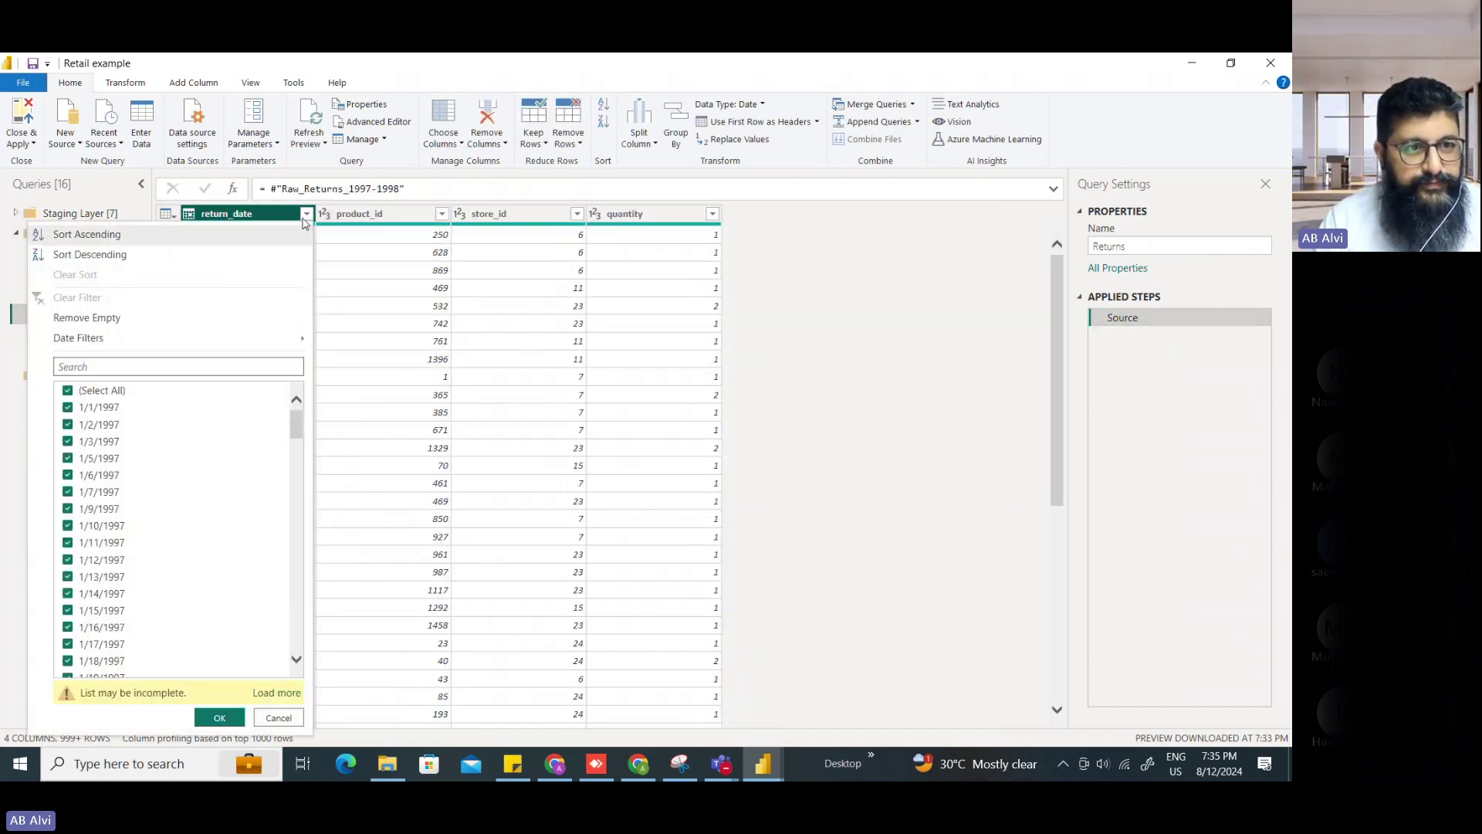
left_click(87, 235)
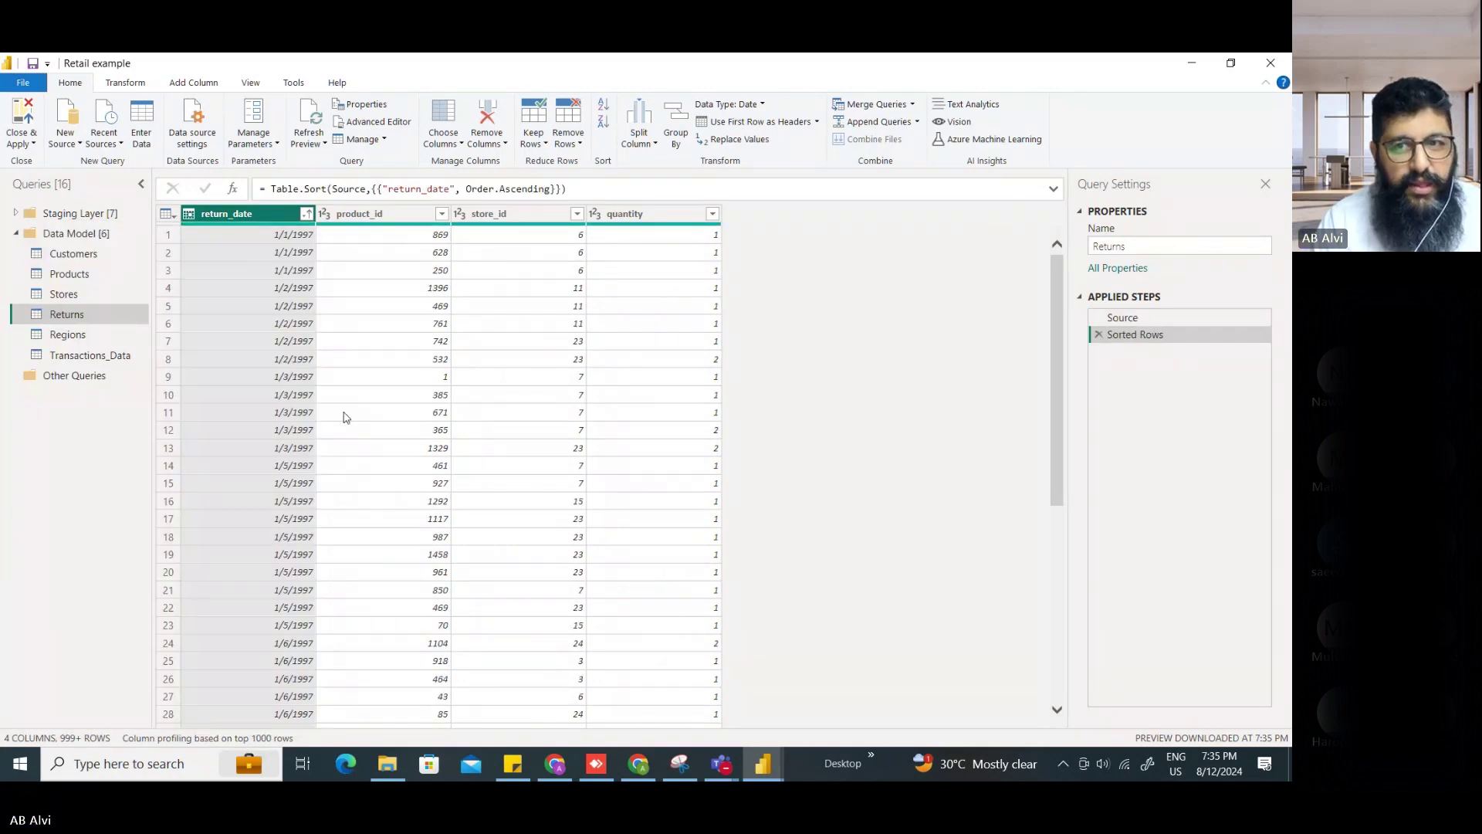
left_click(307, 214)
left_click(87, 252)
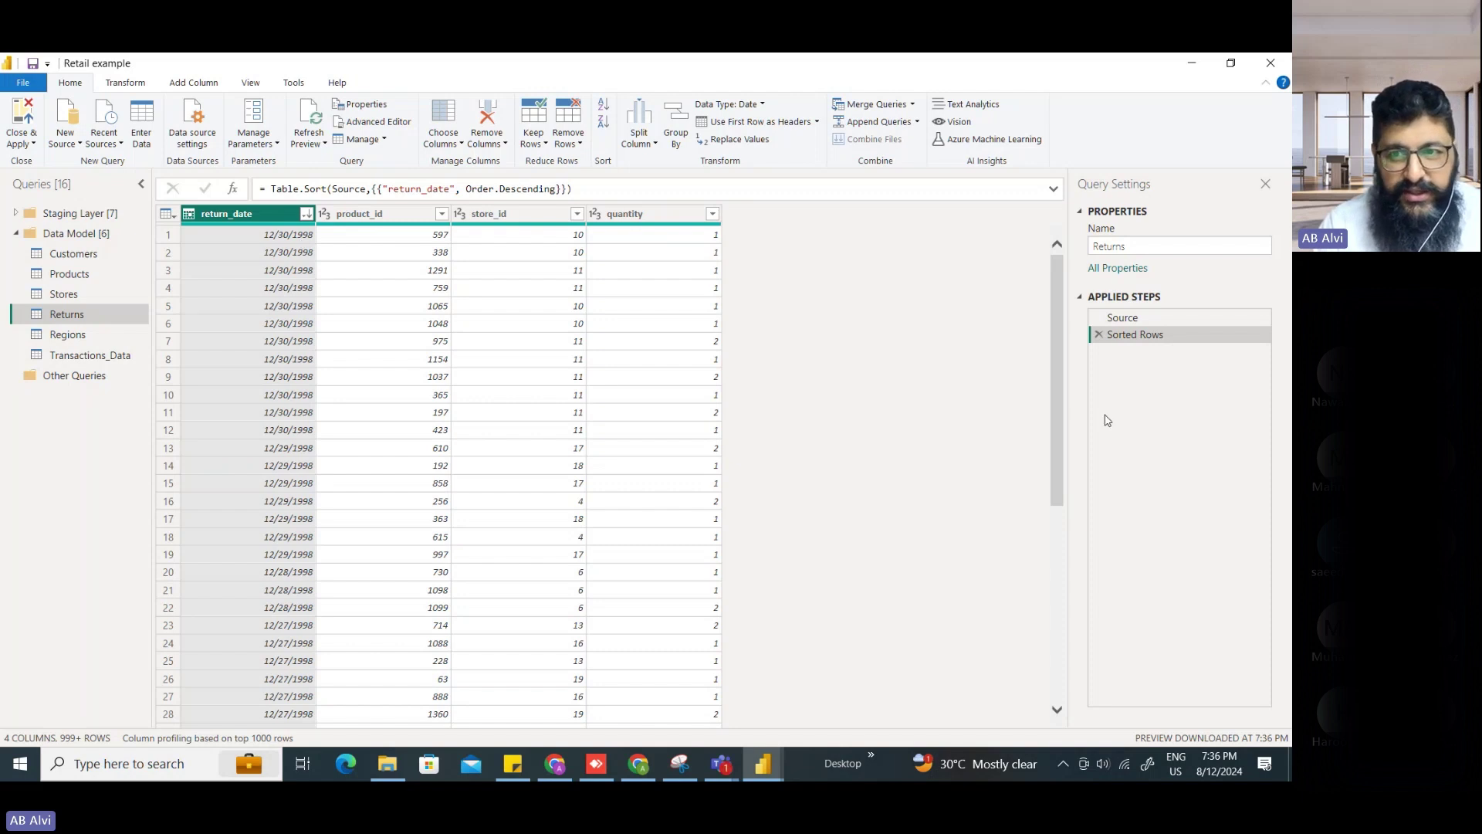
left_click(1099, 335)
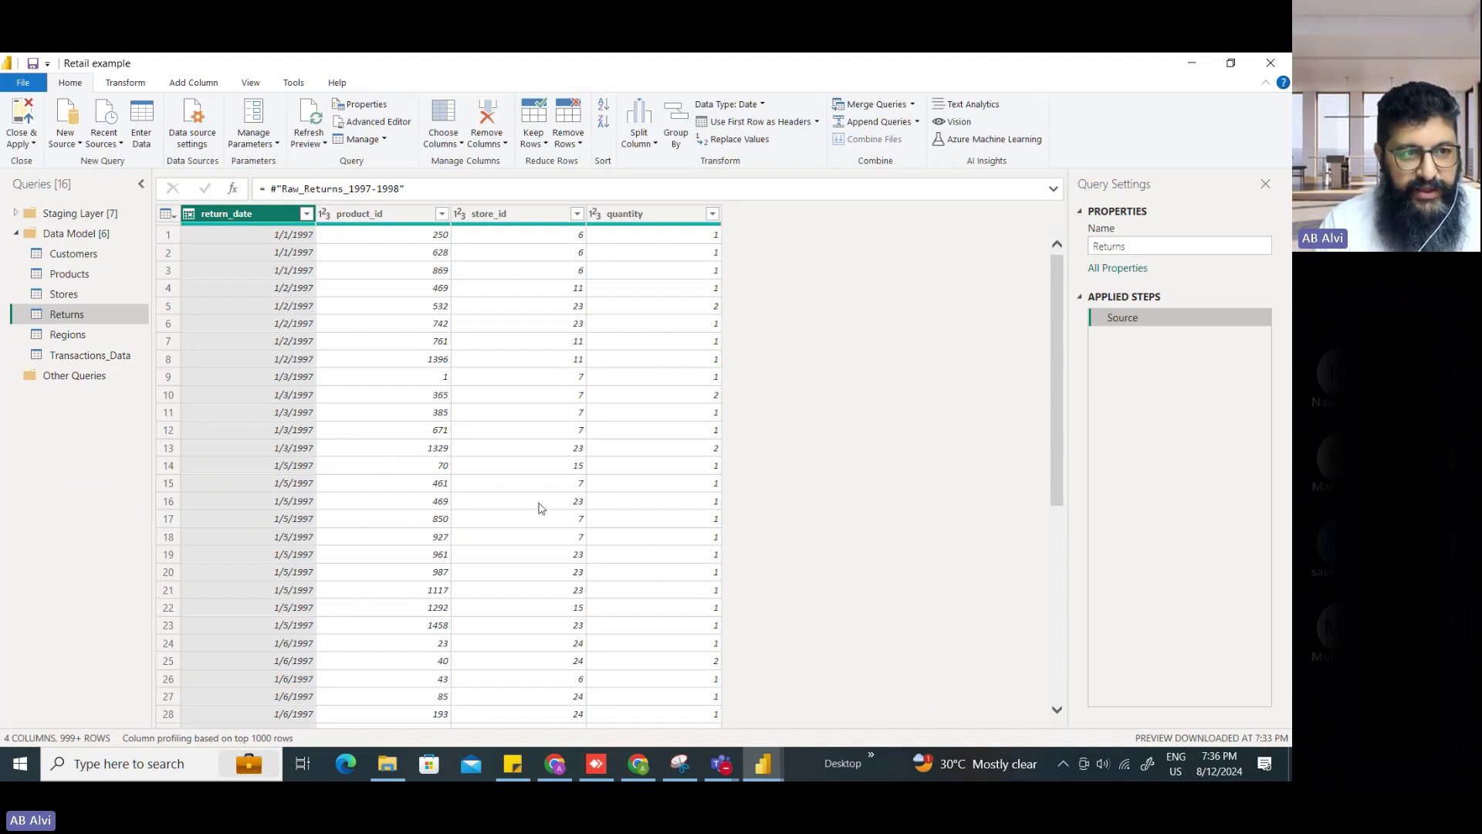
- Switch to File Explorer and copy all the code from the Calendar Table_Version August 2022 text file in the Raw dataset folder
left_click(400, 765)
left_click(275, 180)
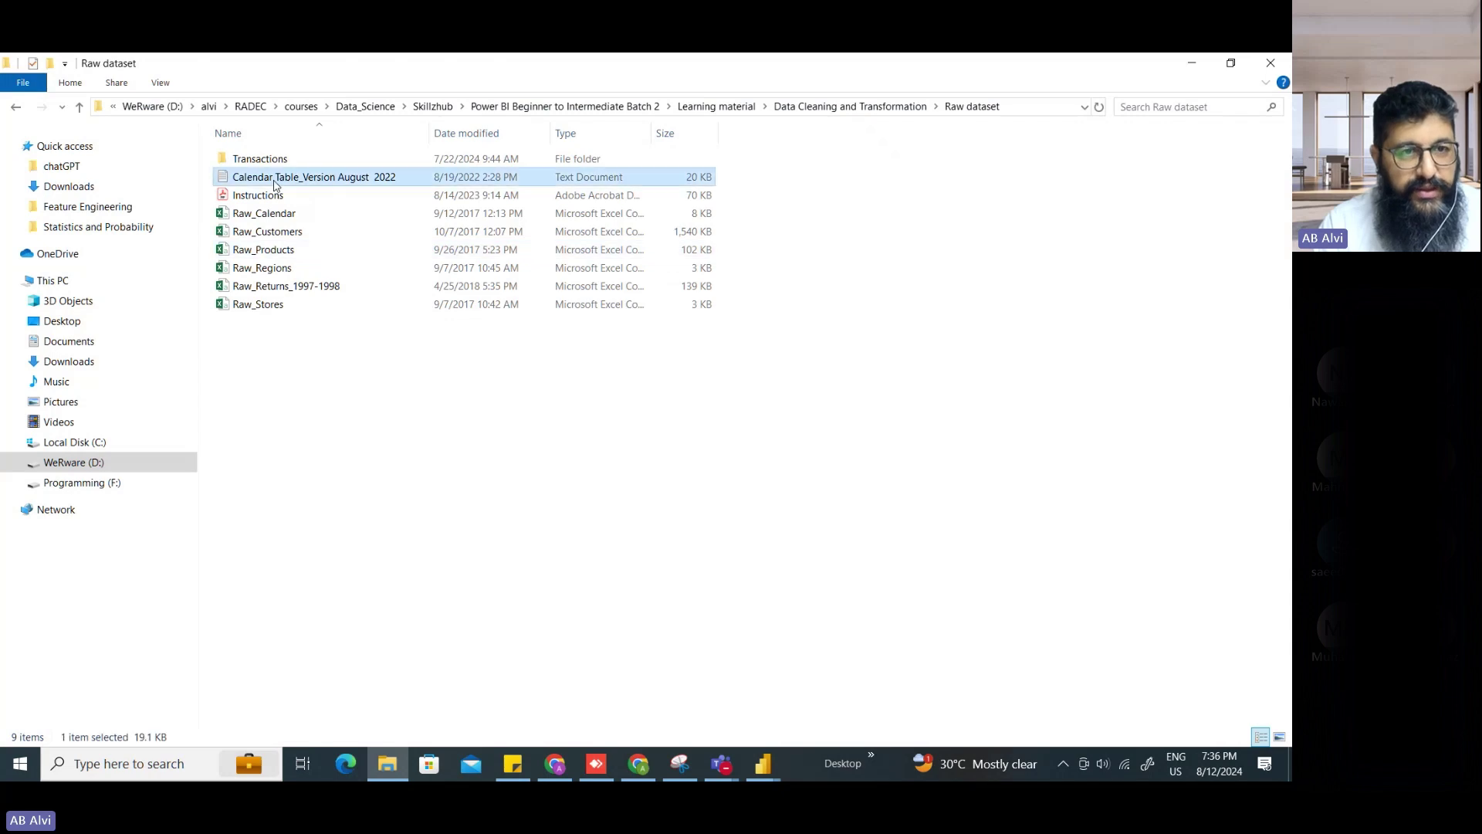
key("ctrl+a")
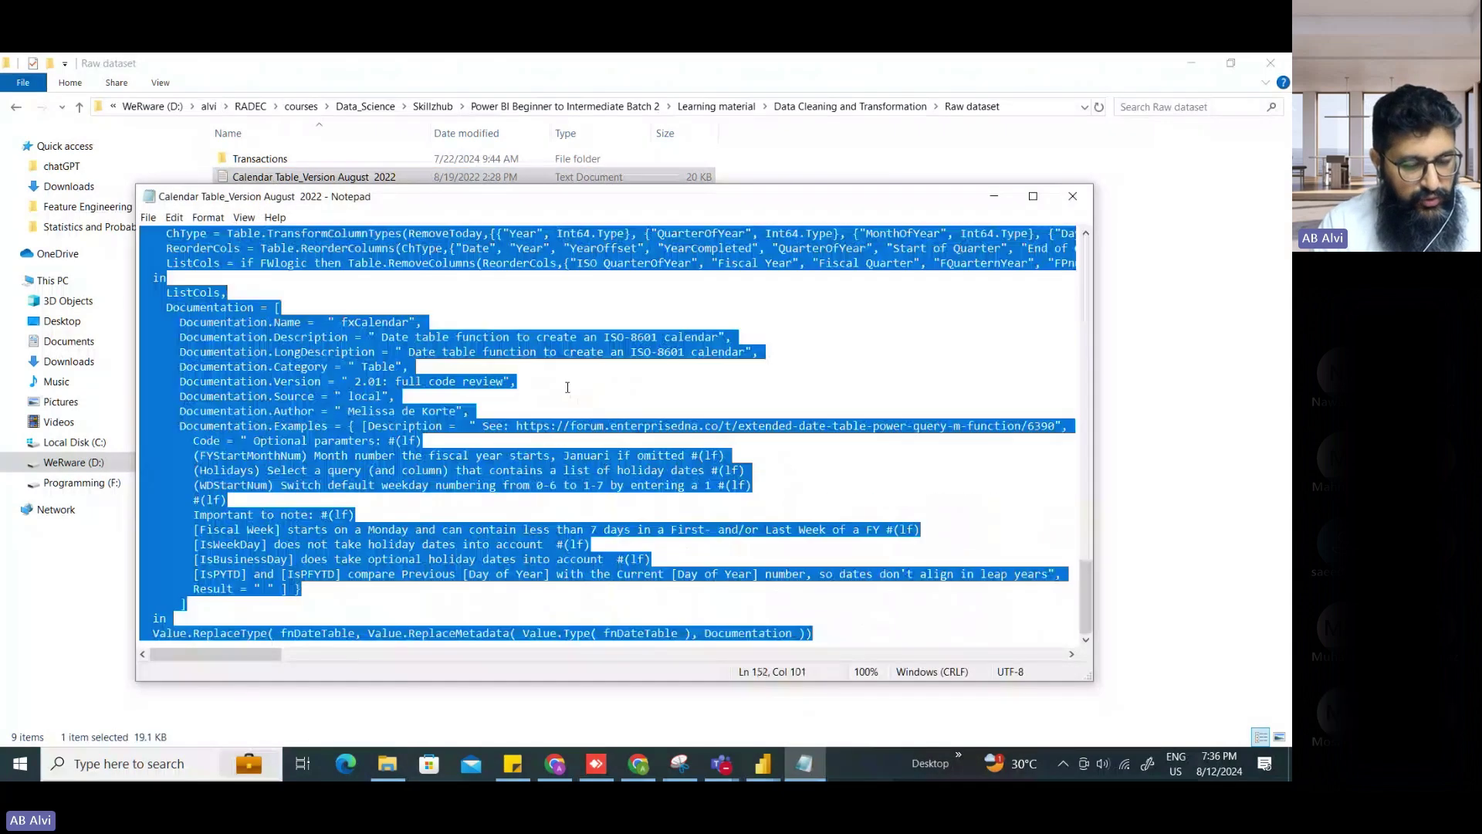
left_click(1075, 198)
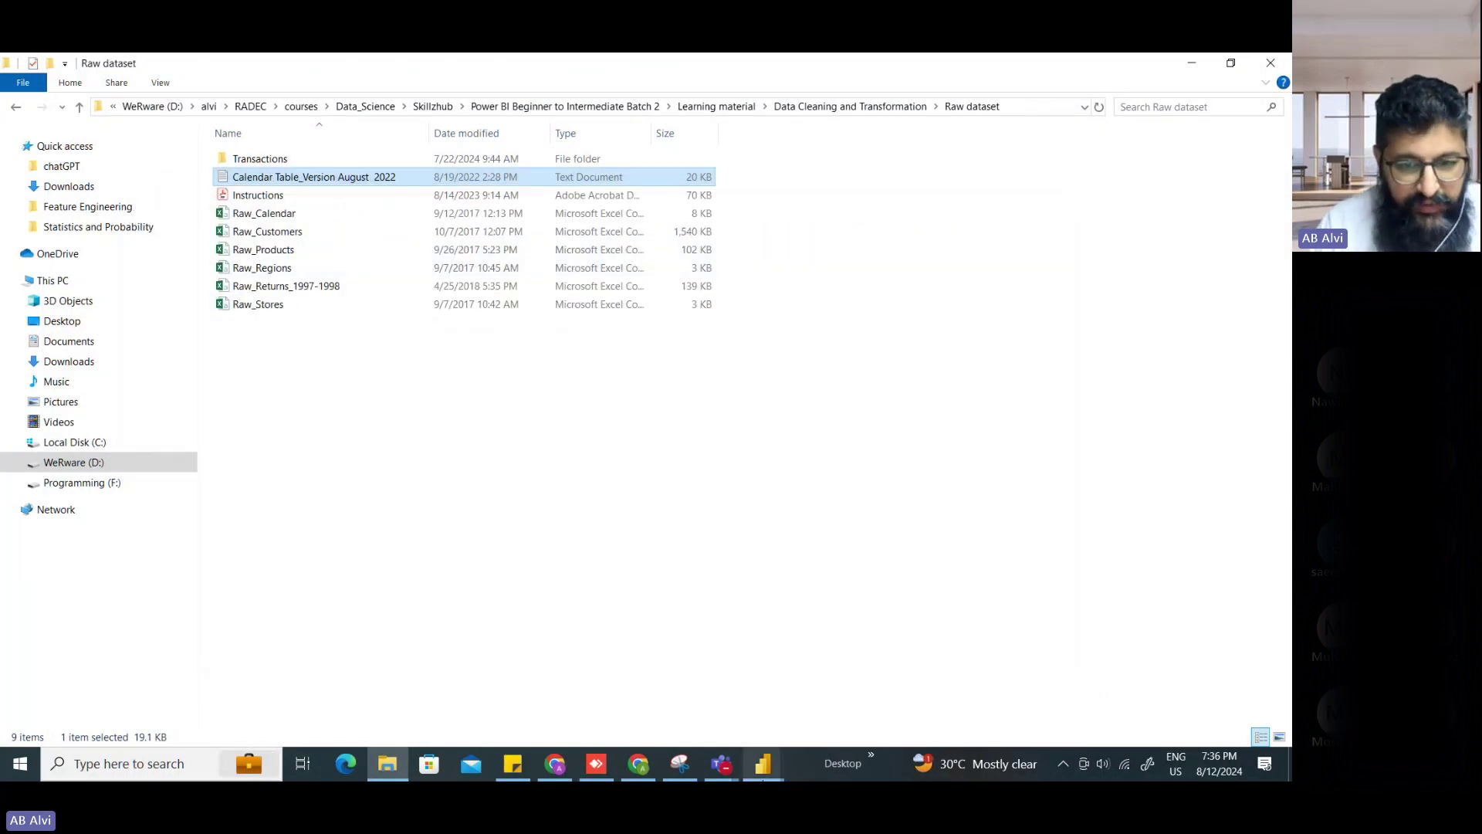
- Switch back to the Power Query Editor of Retail example and create a blank query
mouse_move(762, 764)
left_click(855, 695)
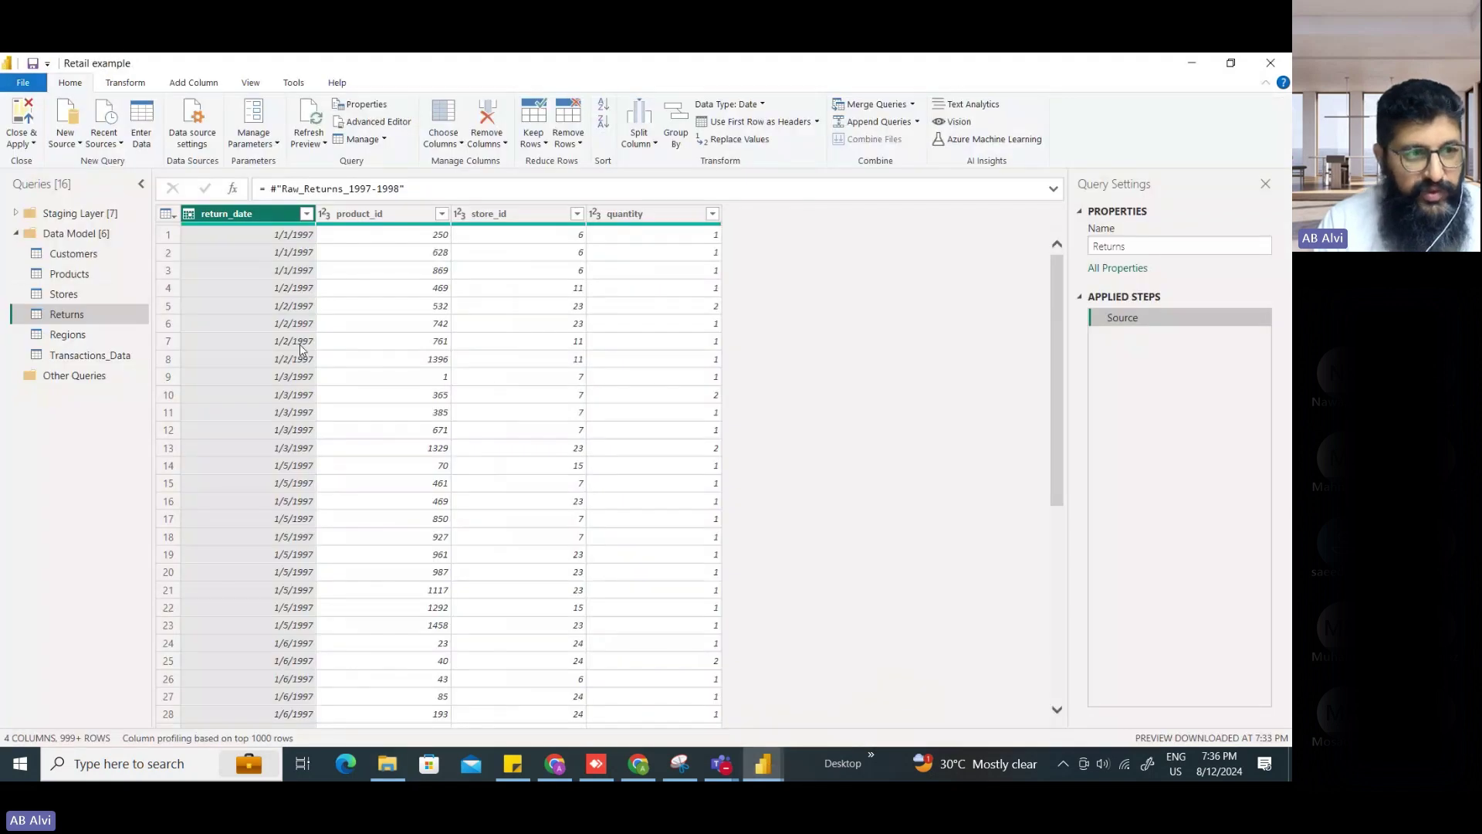
left_click(77, 143)
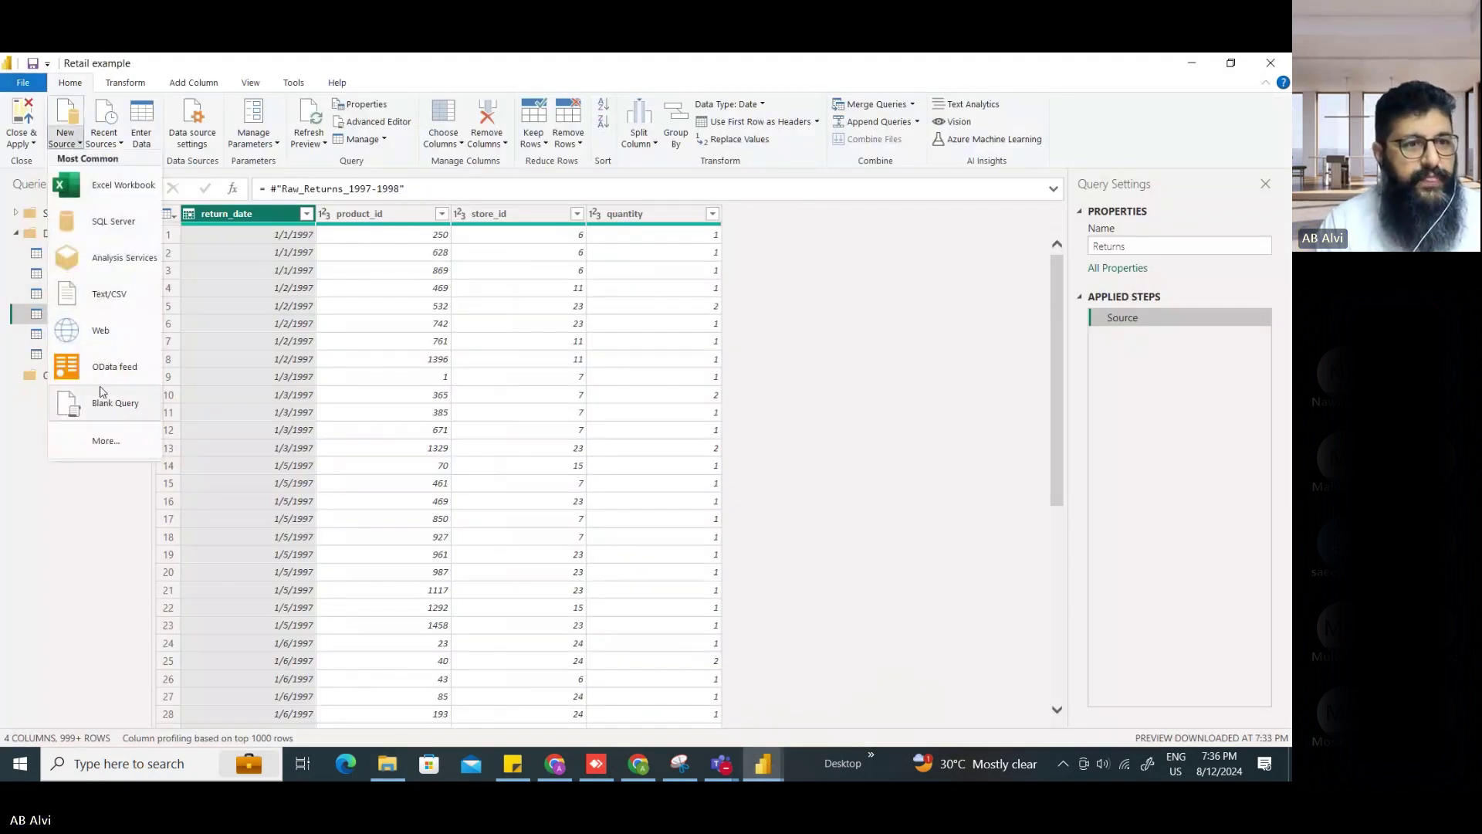
key("Escape")
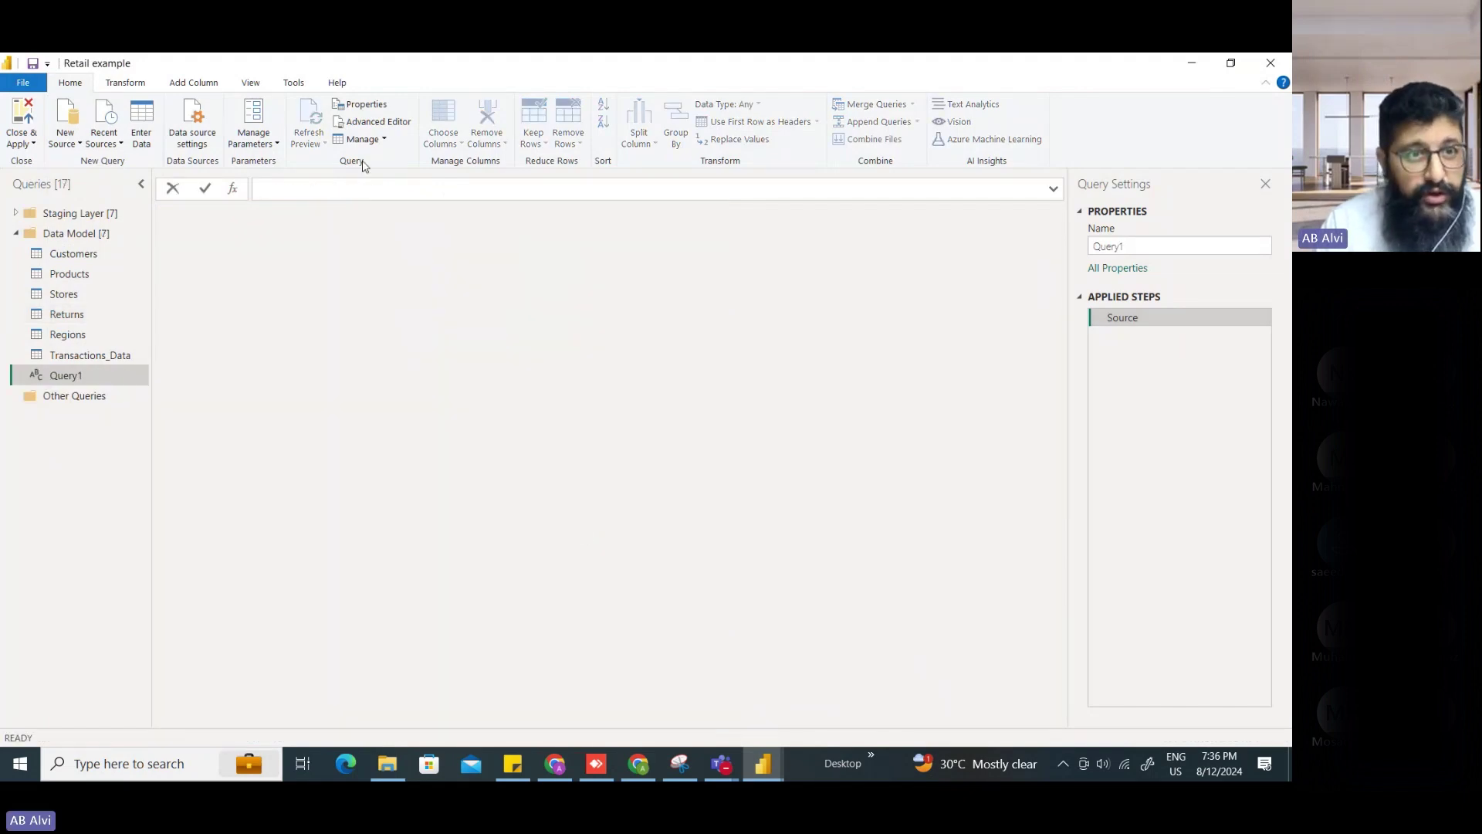
- Replace the blank query's code with the copied calendar function code in the Advanced Editor
left_click(379, 124)
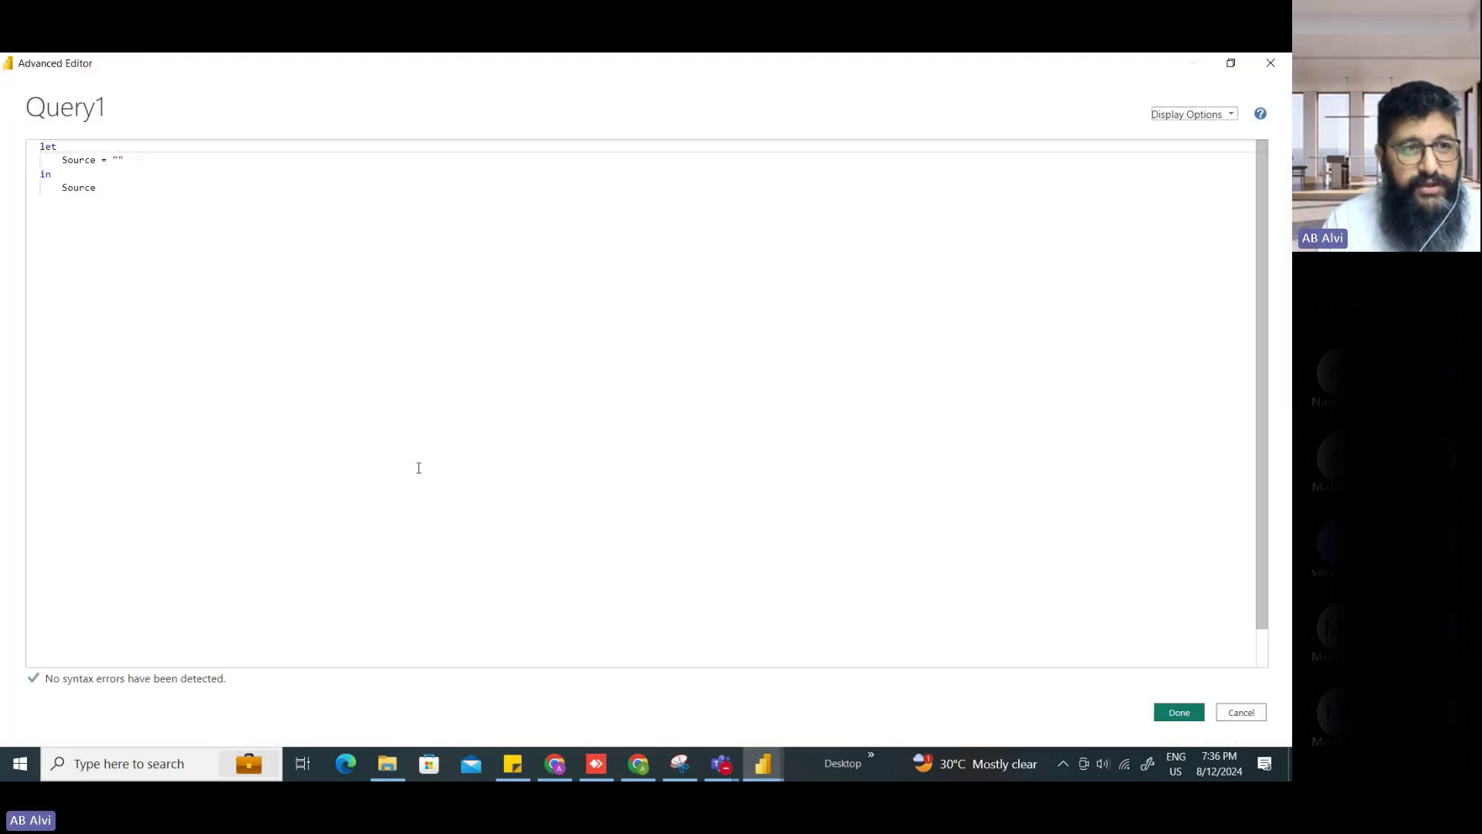
key("ctrl+a")
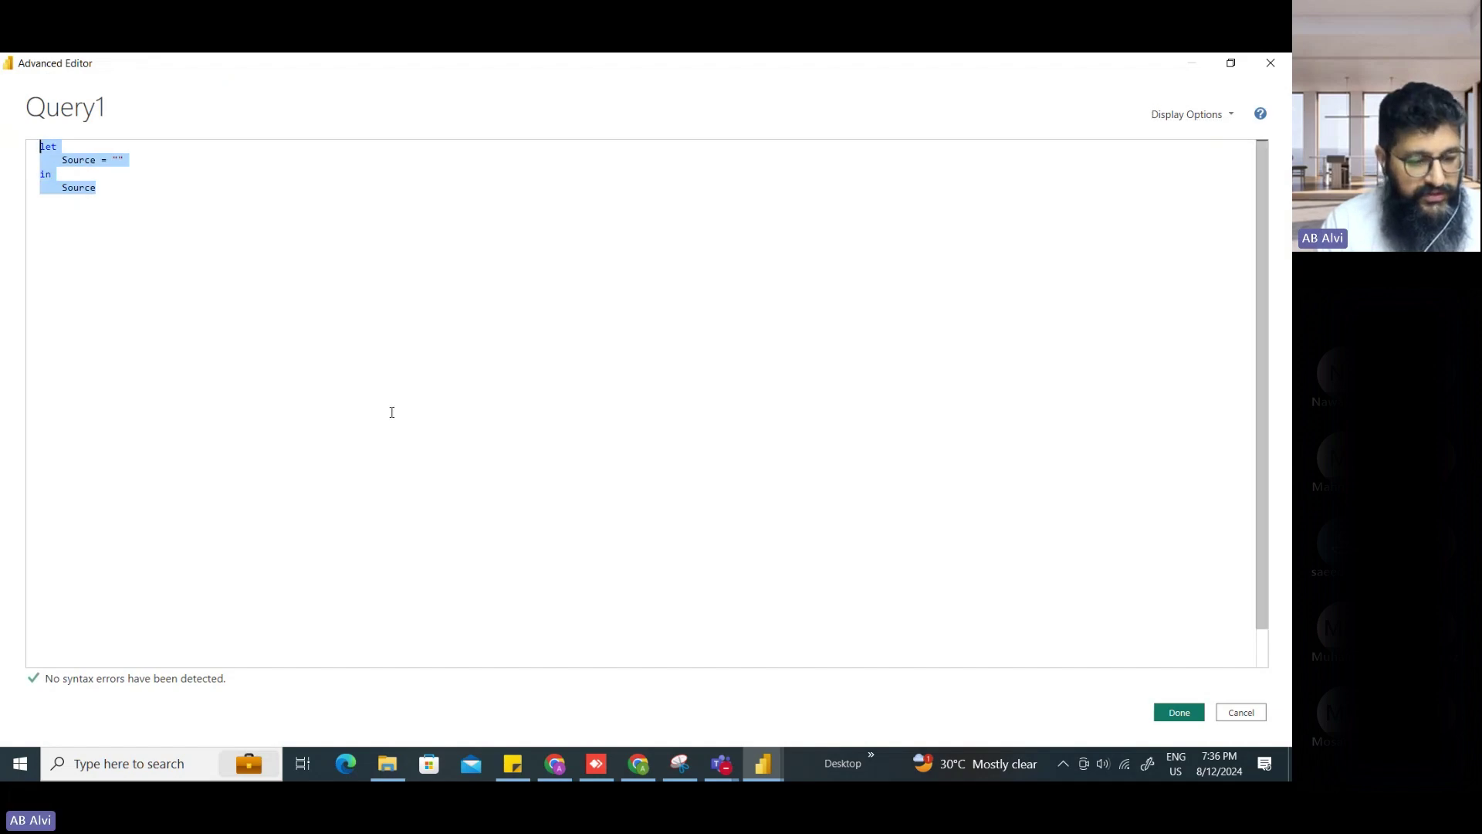
key("ctrl+v")
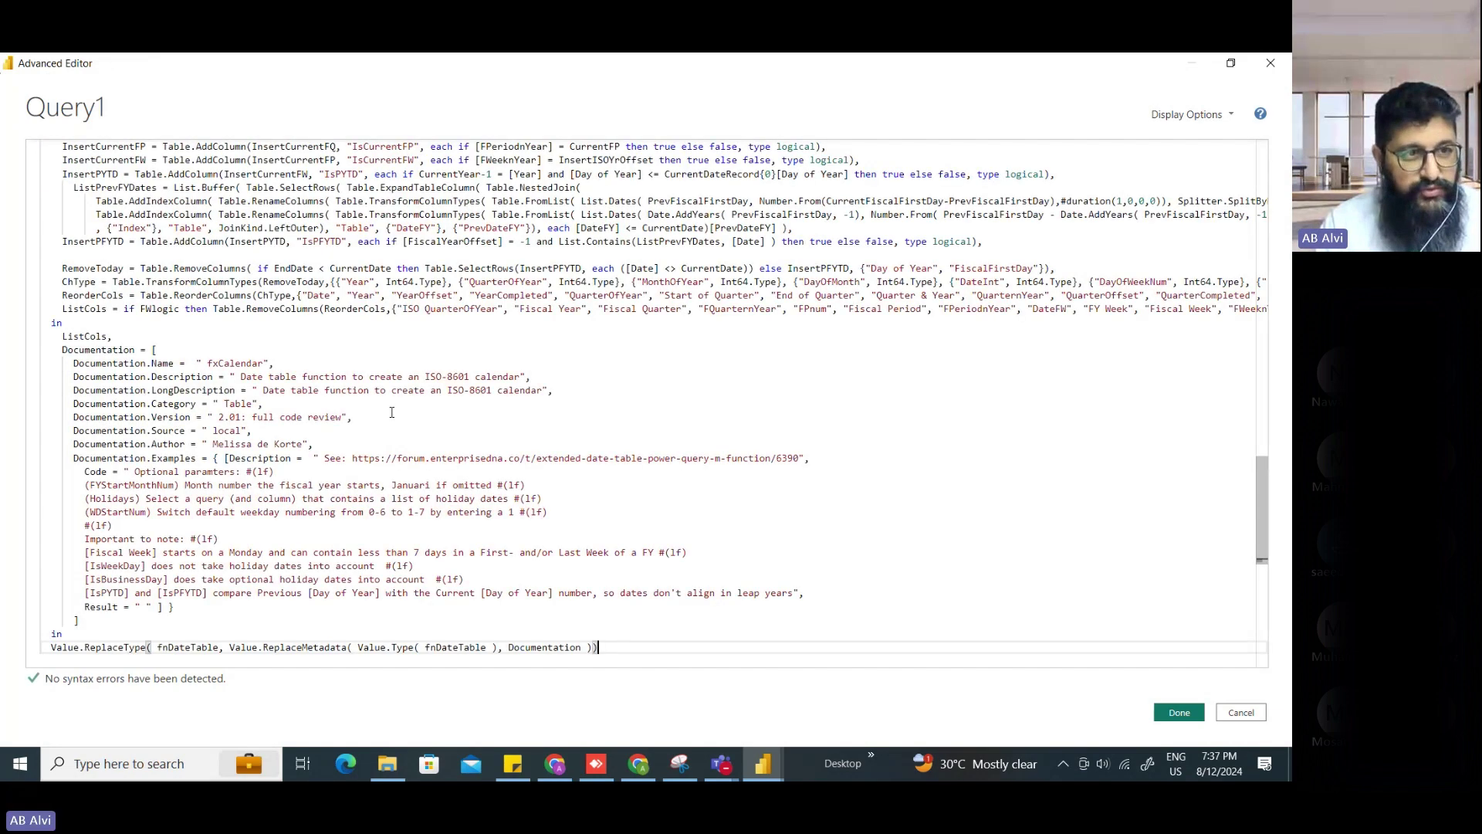
key("ctrl+Return")
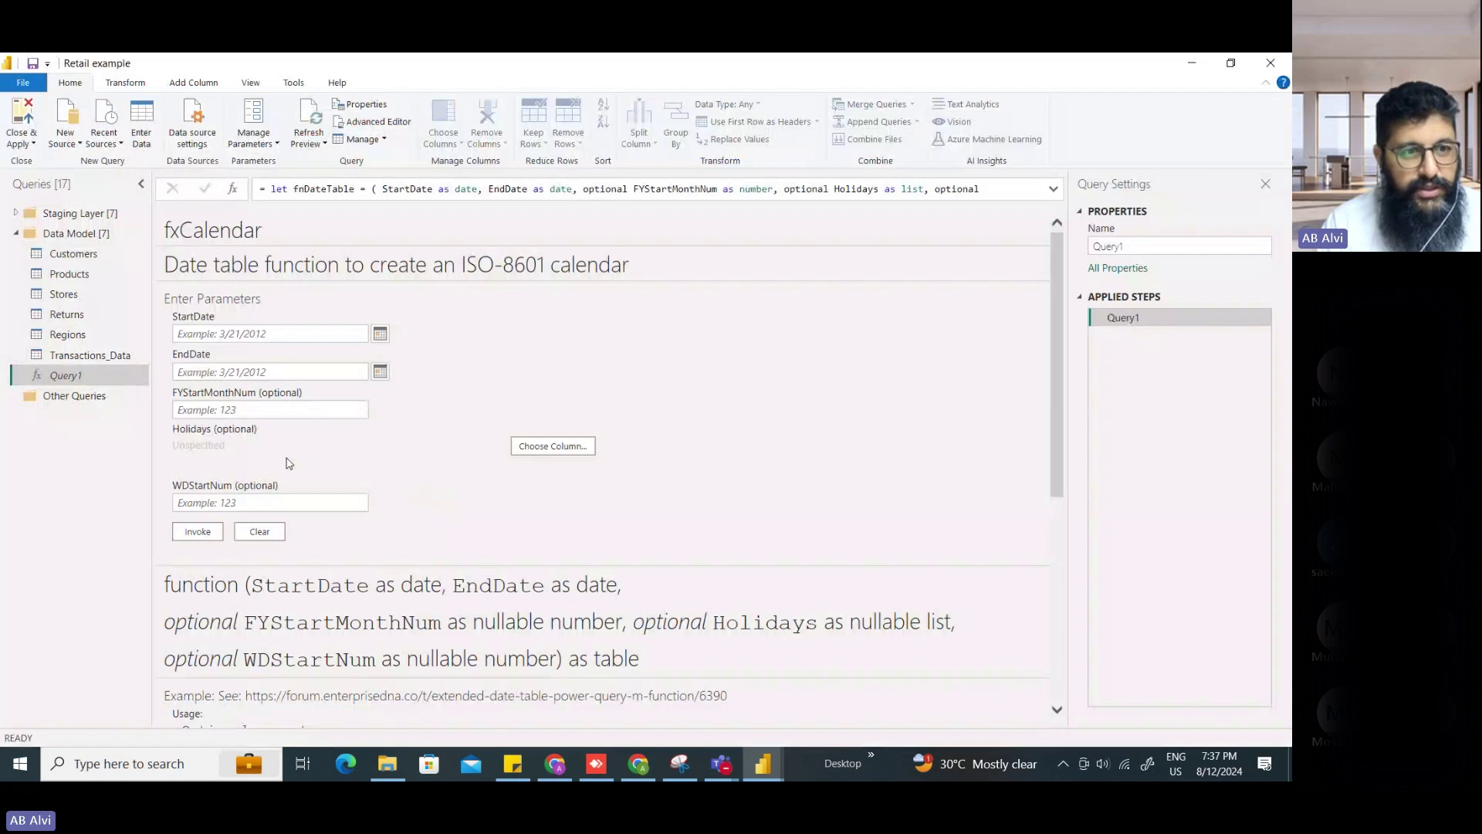
- Set the calendar function's StartDate parameter to 12/1/1996
left_click(232, 333)
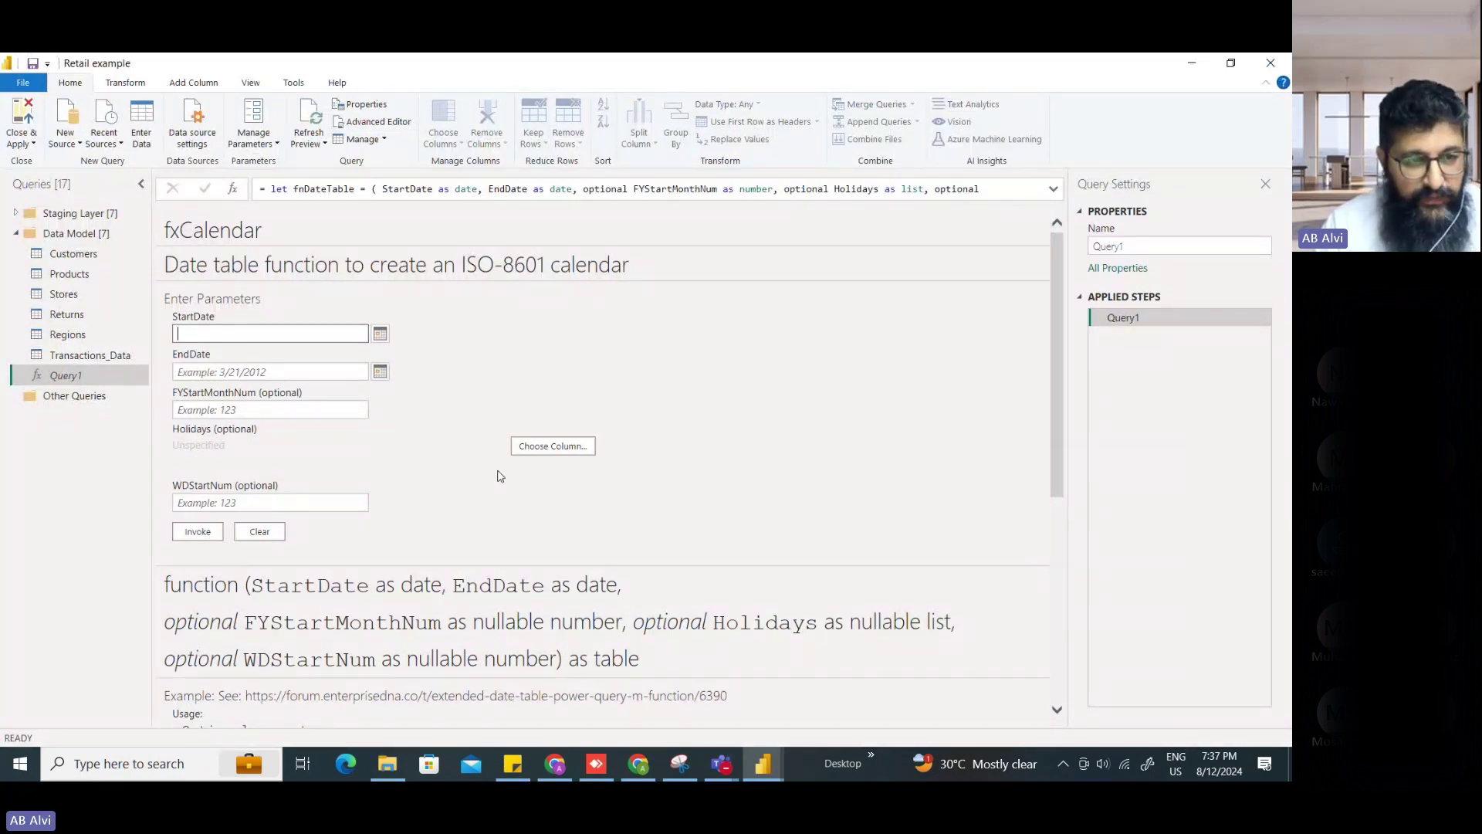
left_click(380, 333)
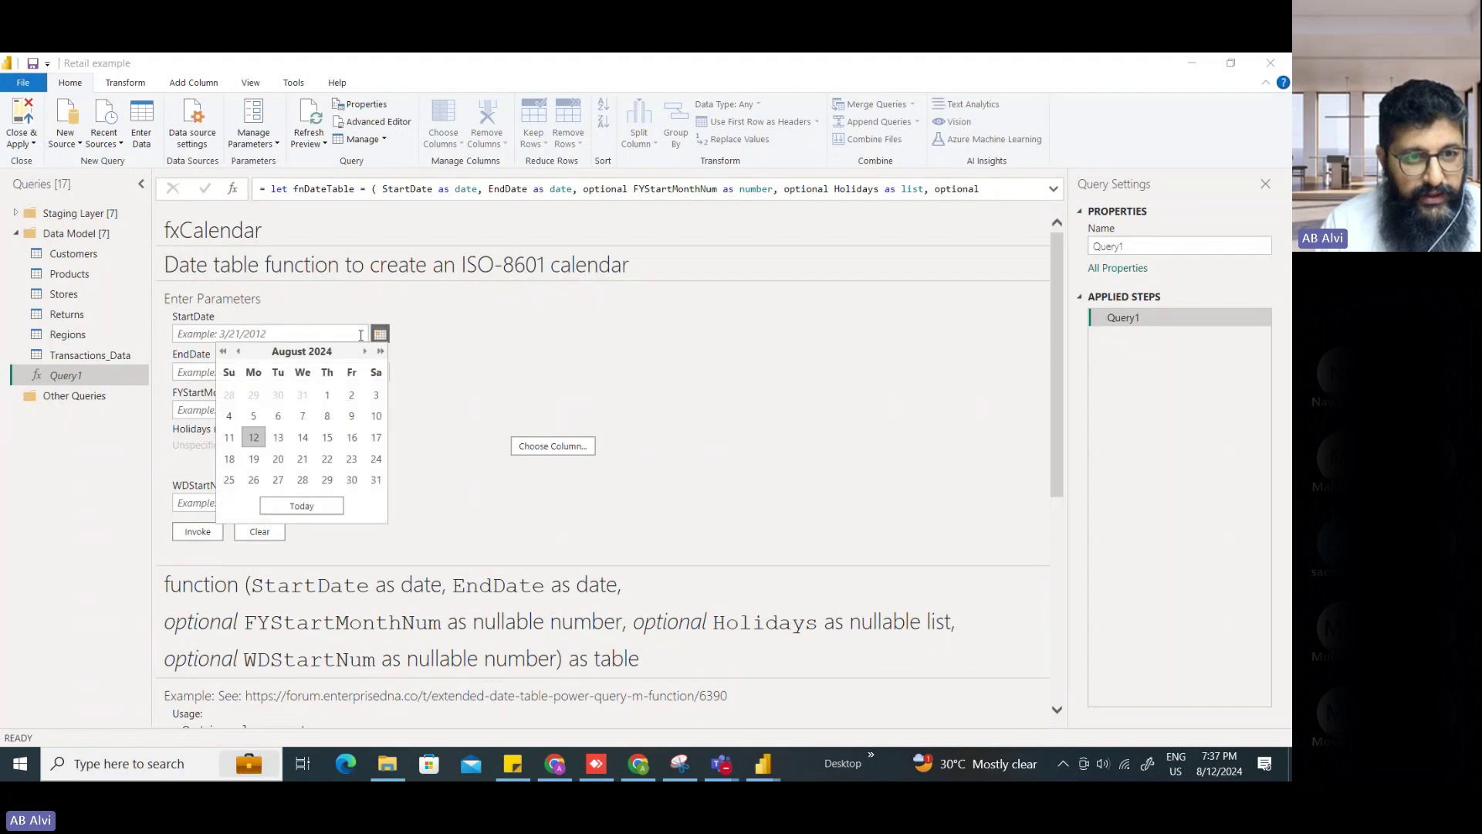
left_click(223, 352)
left_click(224, 352)
left_click(224, 352)
left_click(224, 352)
left_click(224, 352)
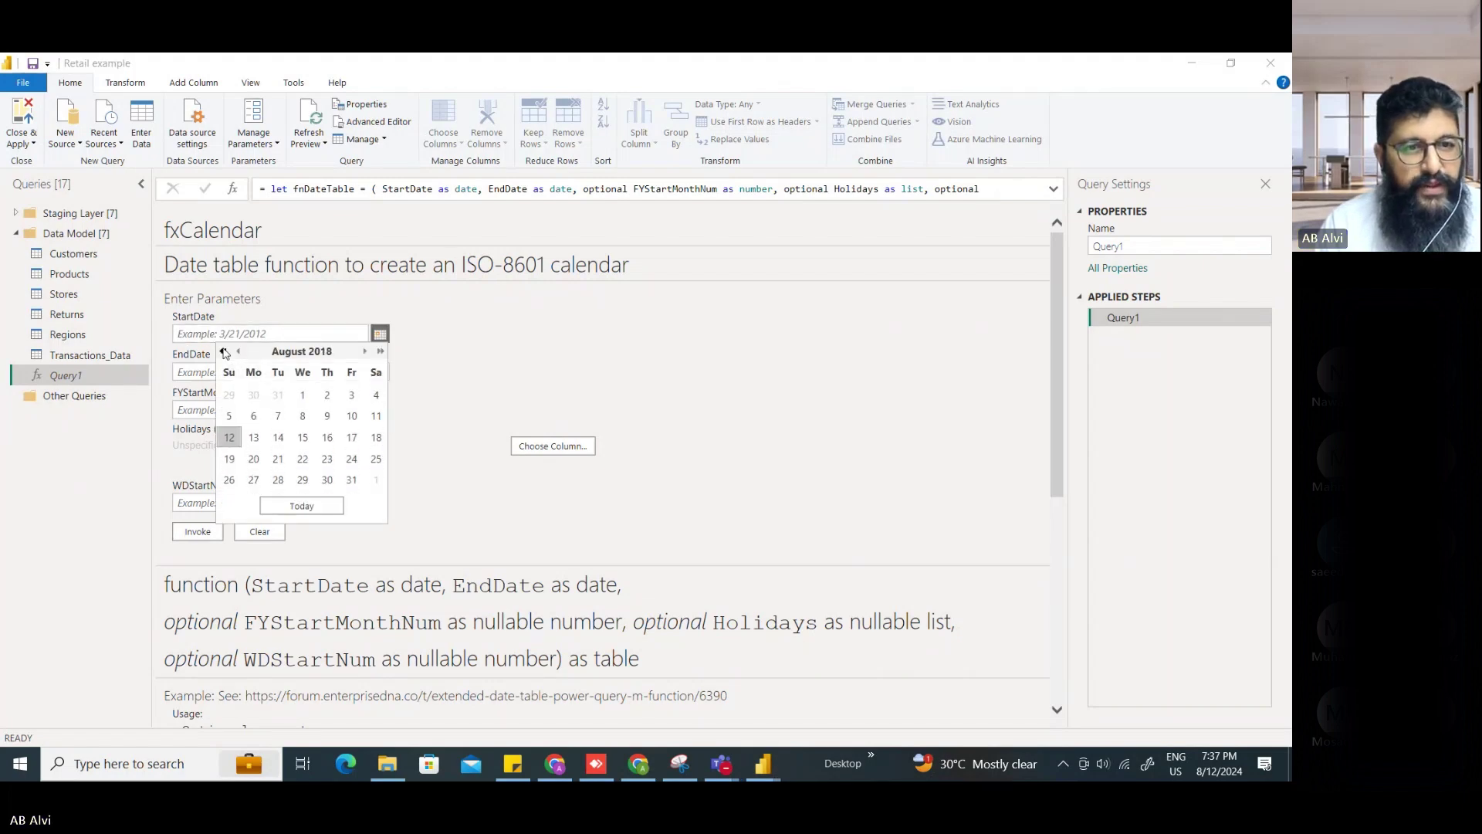
left_click(224, 352)
left_click(224, 352)
left_click(224, 352)
left_click(224, 353)
left_click(224, 352)
left_click(224, 352)
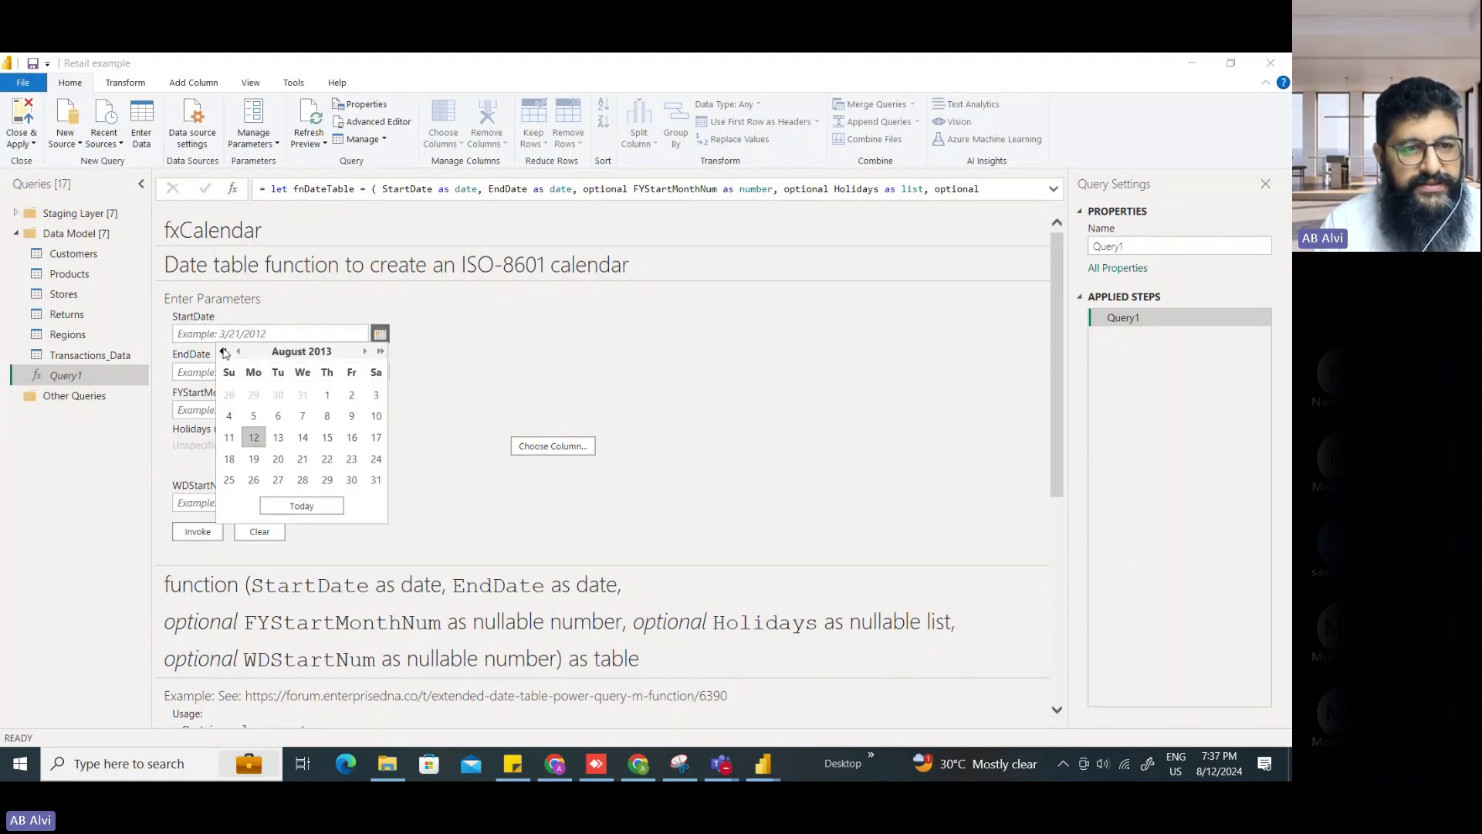
double_click(224, 352)
double_click(224, 353)
double_click(224, 352)
left_click(224, 352)
double_click(224, 352)
left_click(224, 352)
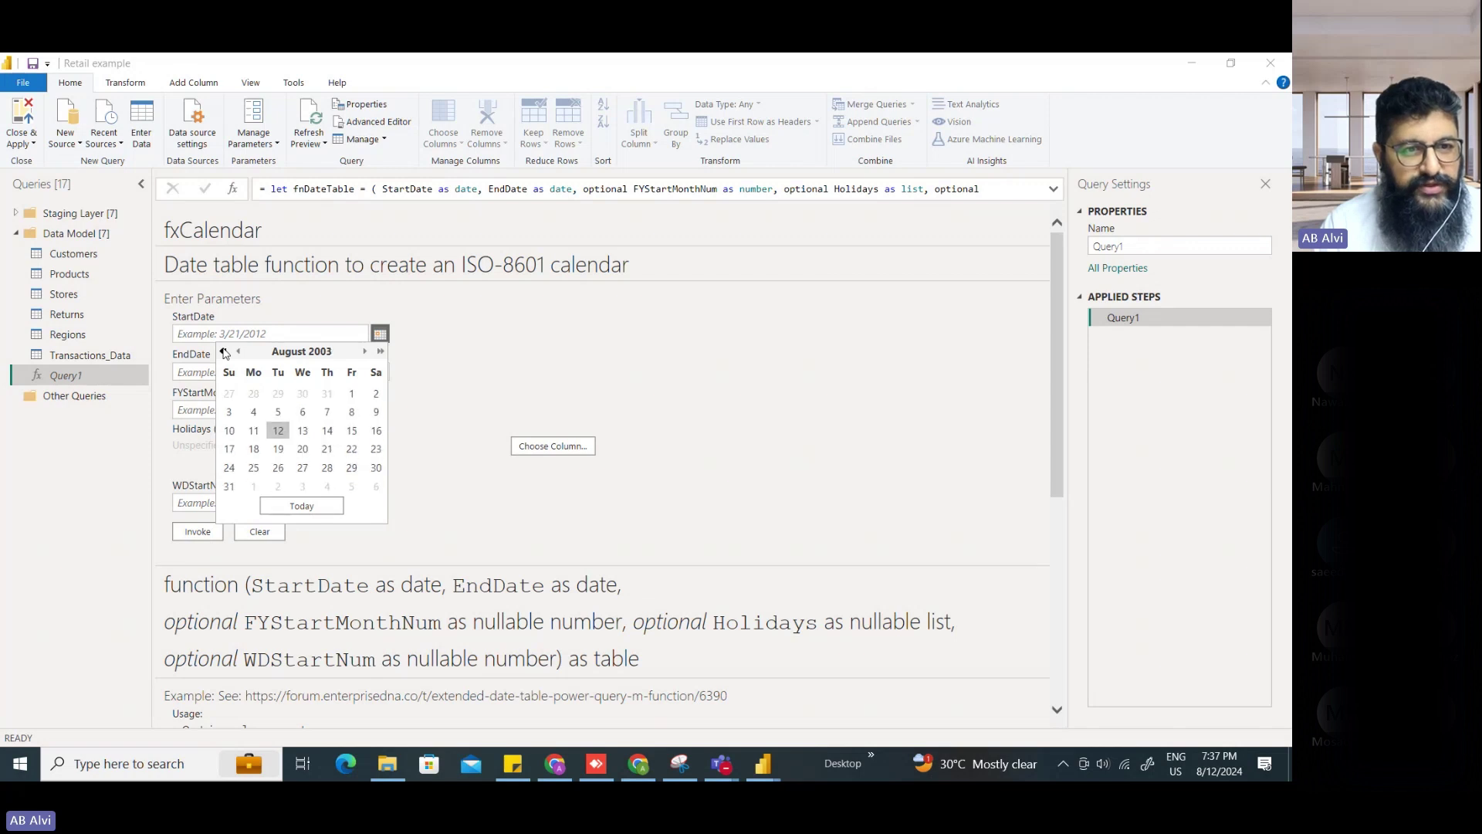
left_click(224, 352)
left_click(224, 352)
left_click(224, 352)
left_click(224, 352)
left_click(224, 352)
left_click(224, 352)
left_click(224, 352)
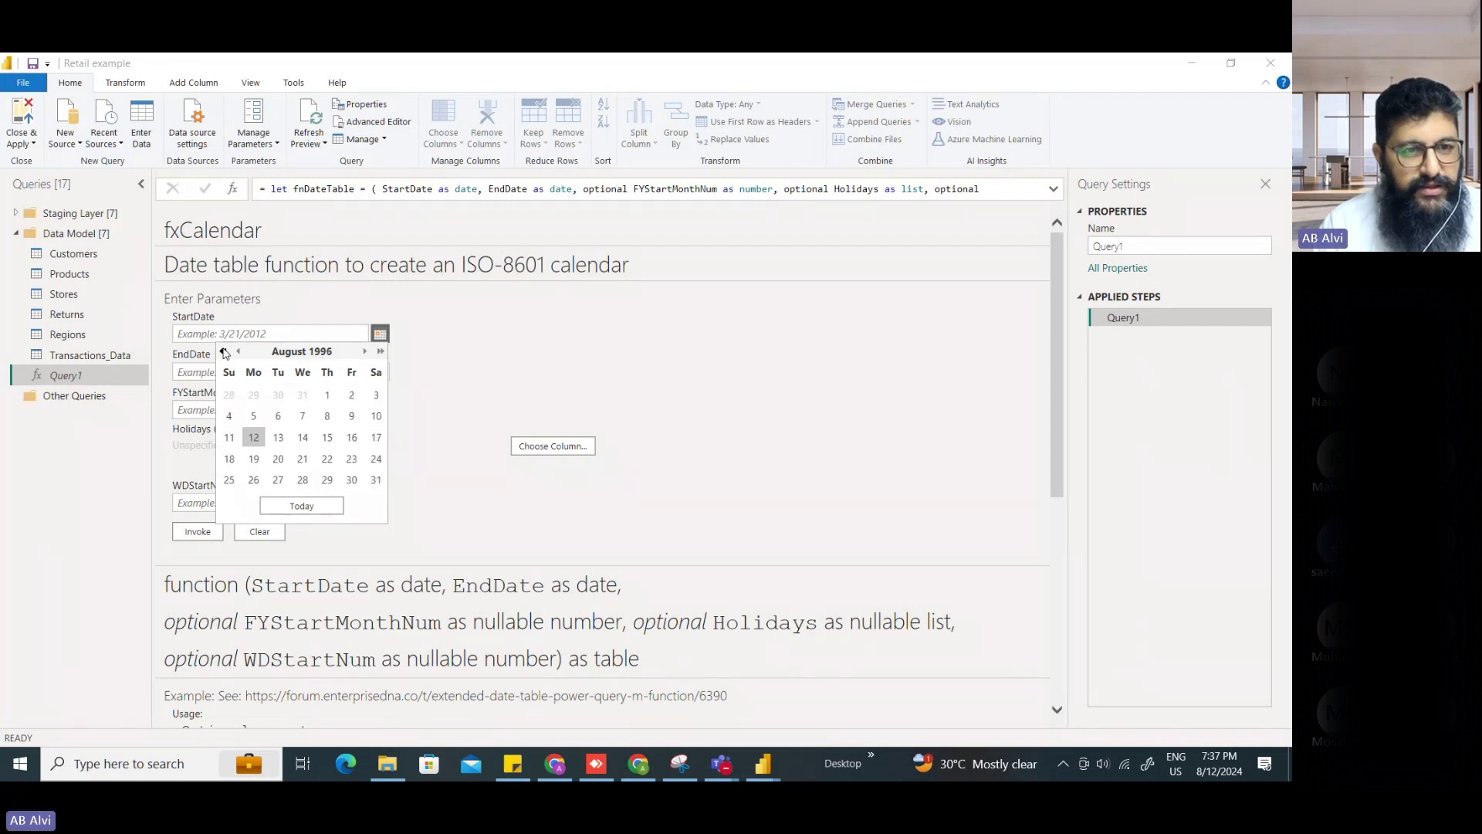
left_click(224, 353)
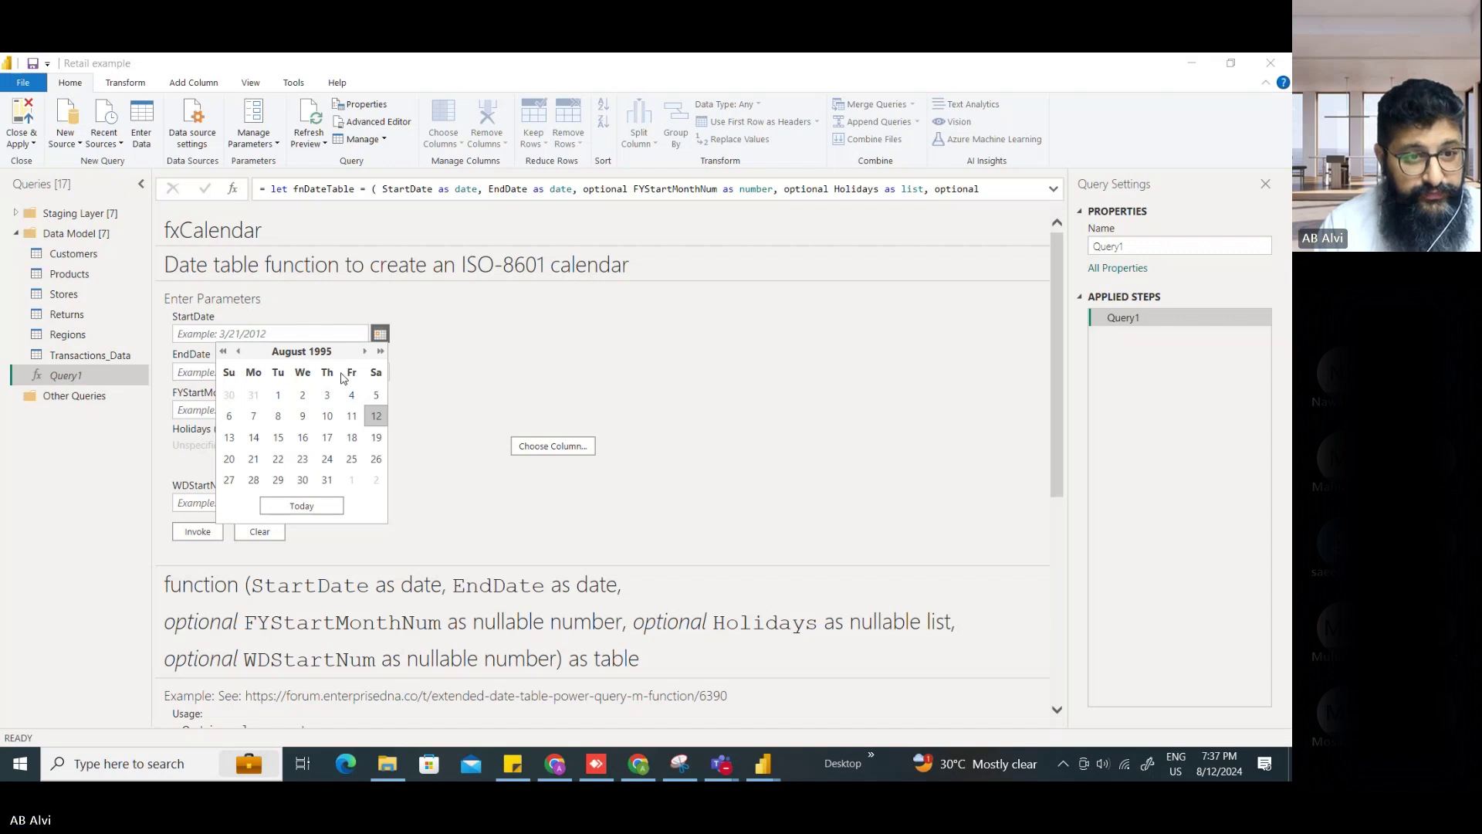
left_click(380, 352)
left_click(366, 352)
left_click(366, 352)
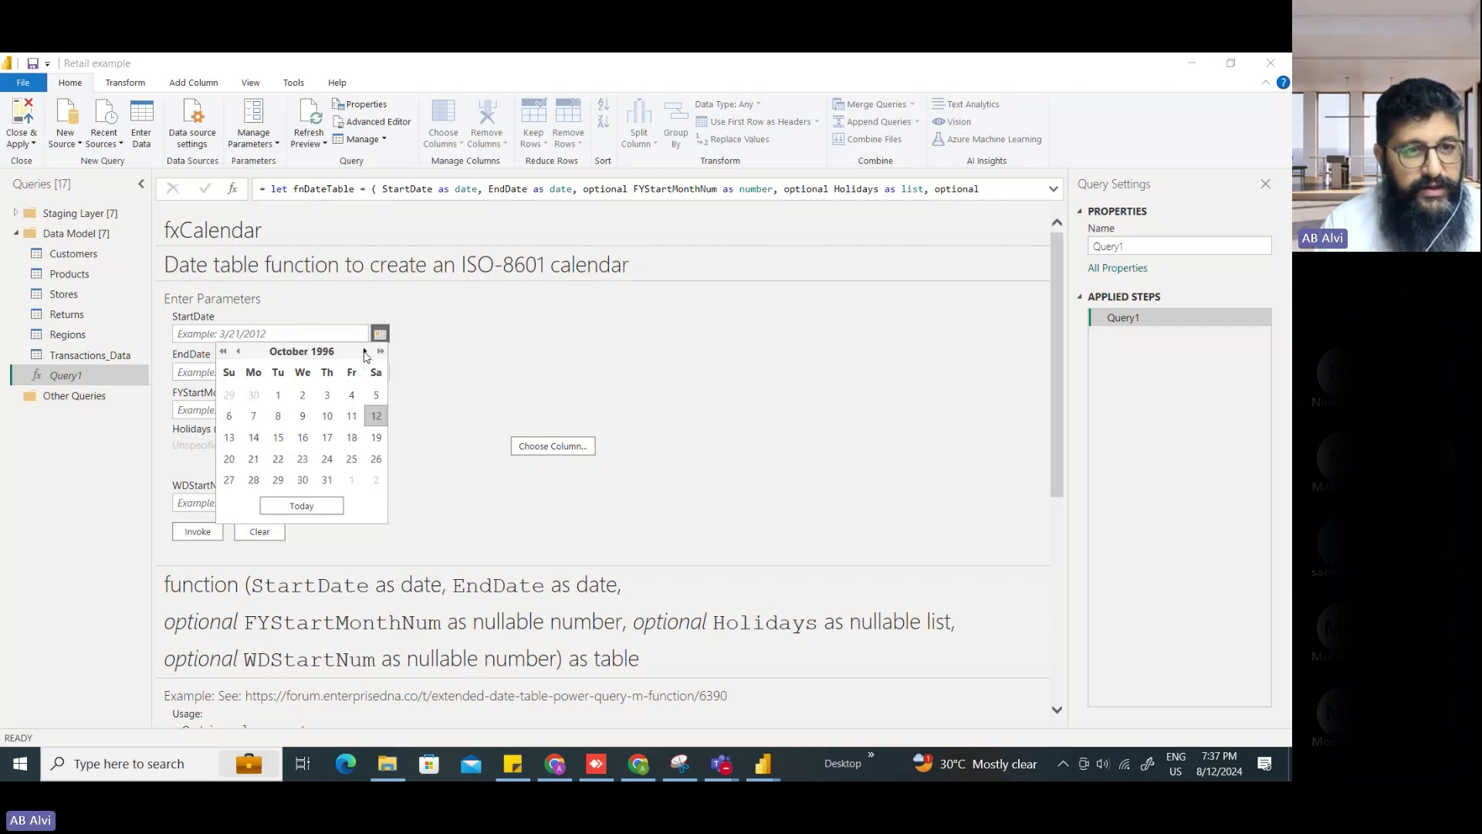
left_click(366, 352)
left_click(366, 352)
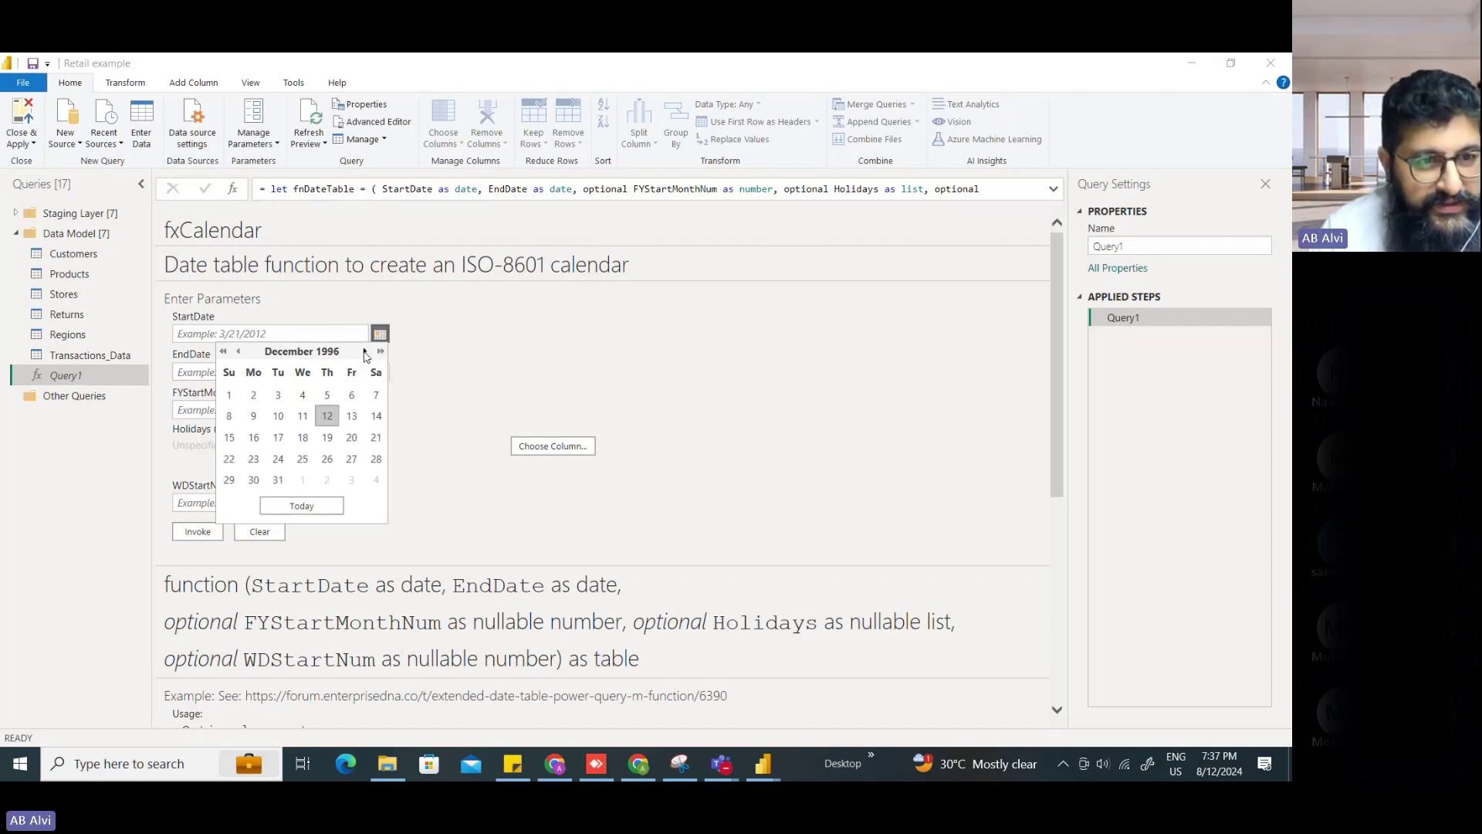
left_click(228, 395)
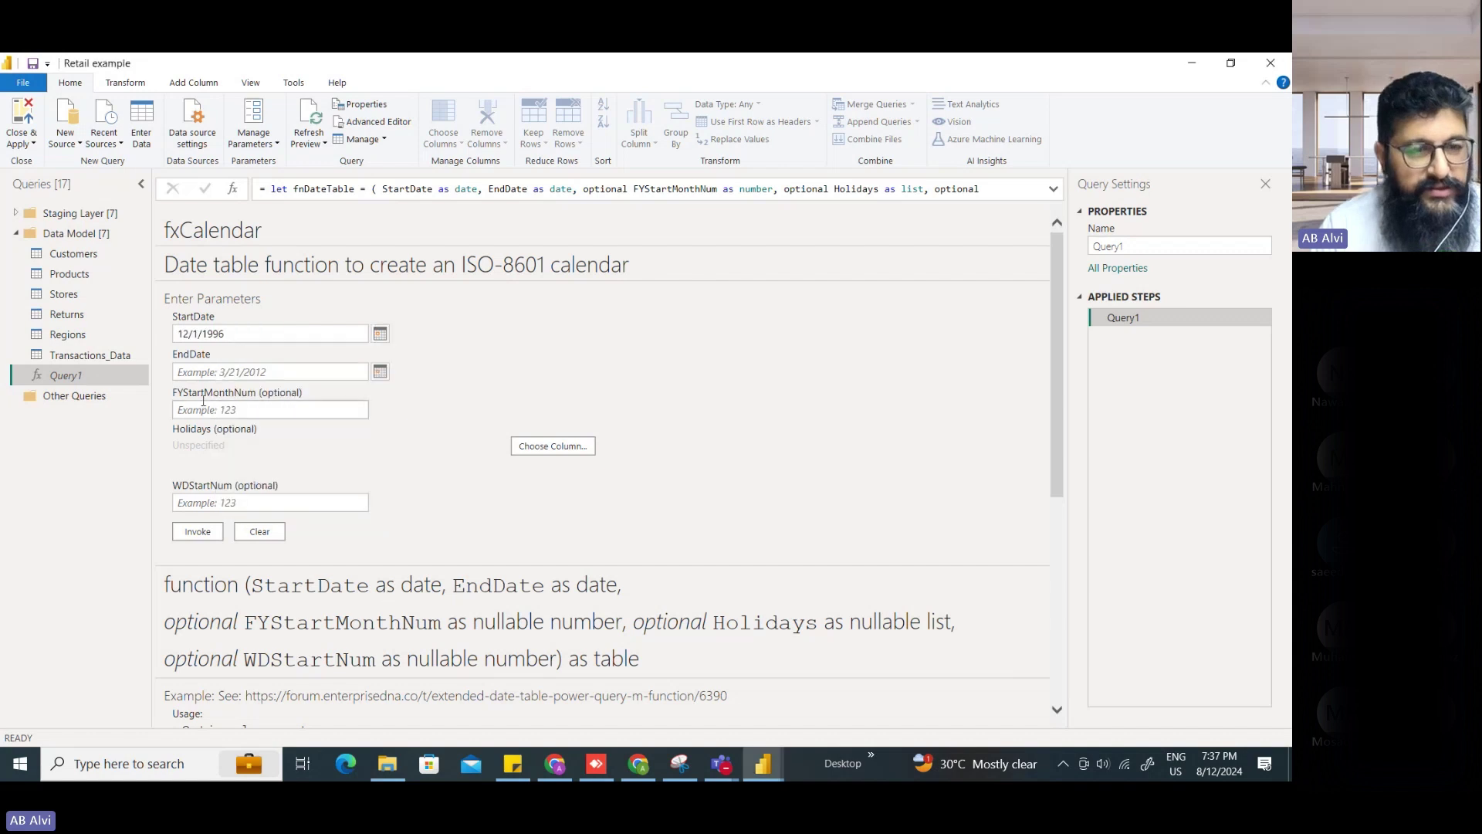
- Set EndDate to 1/1/1999 and FYStartMonthNum to 7, and invoke the calendar function
left_click(213, 371)
type("1/1/")
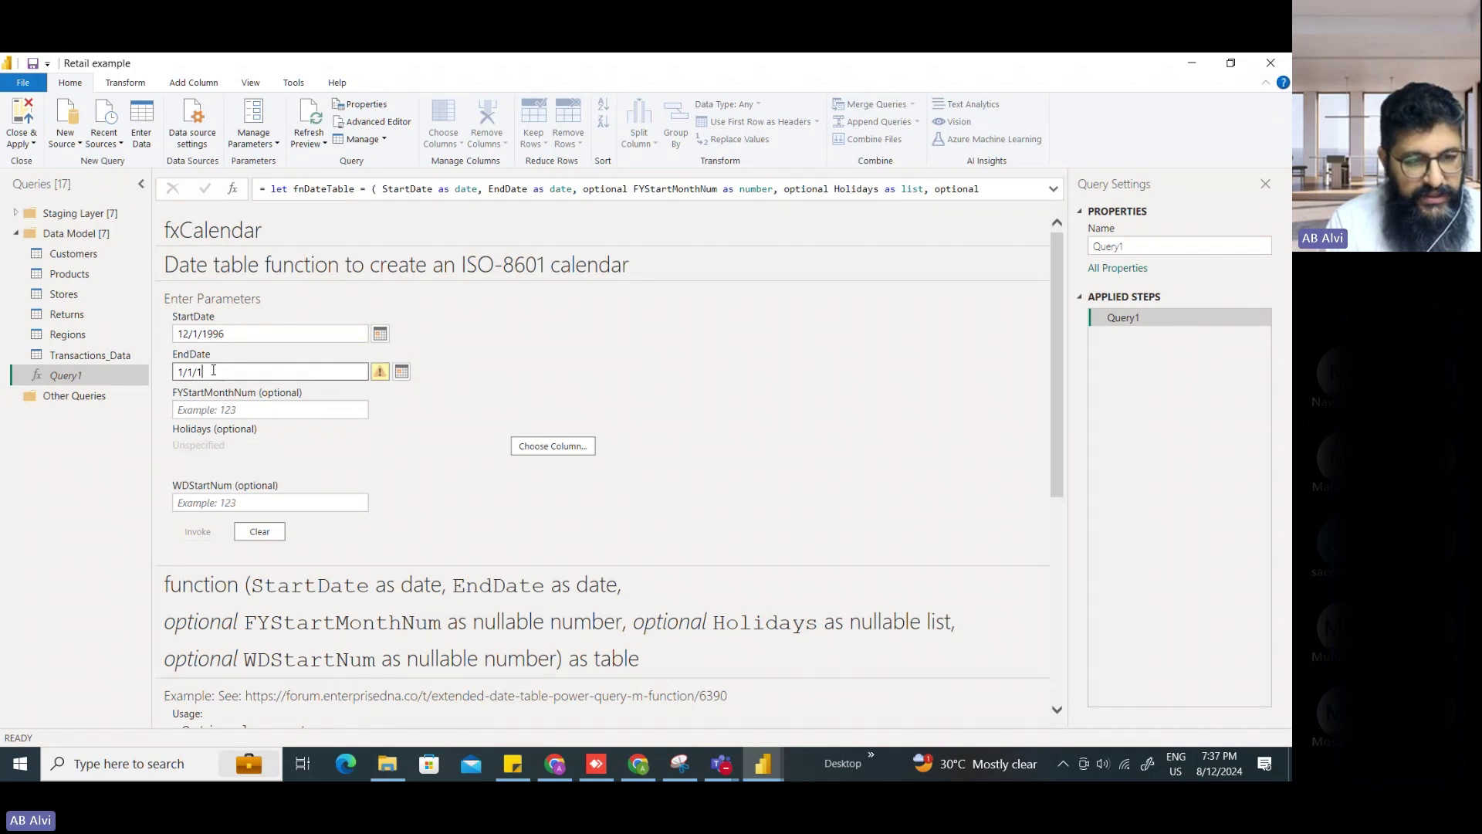
type("1999")
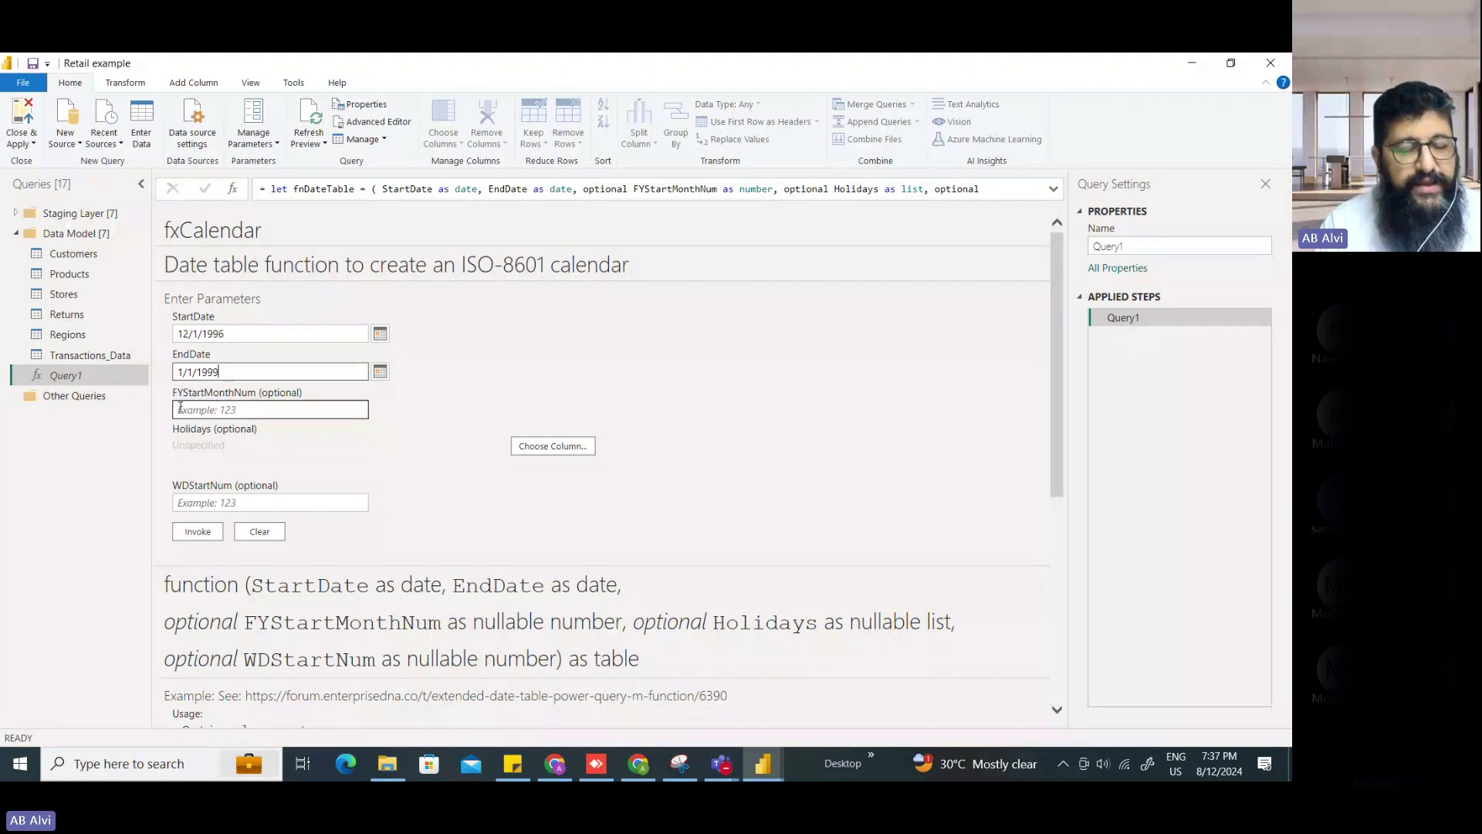
left_click(256, 408)
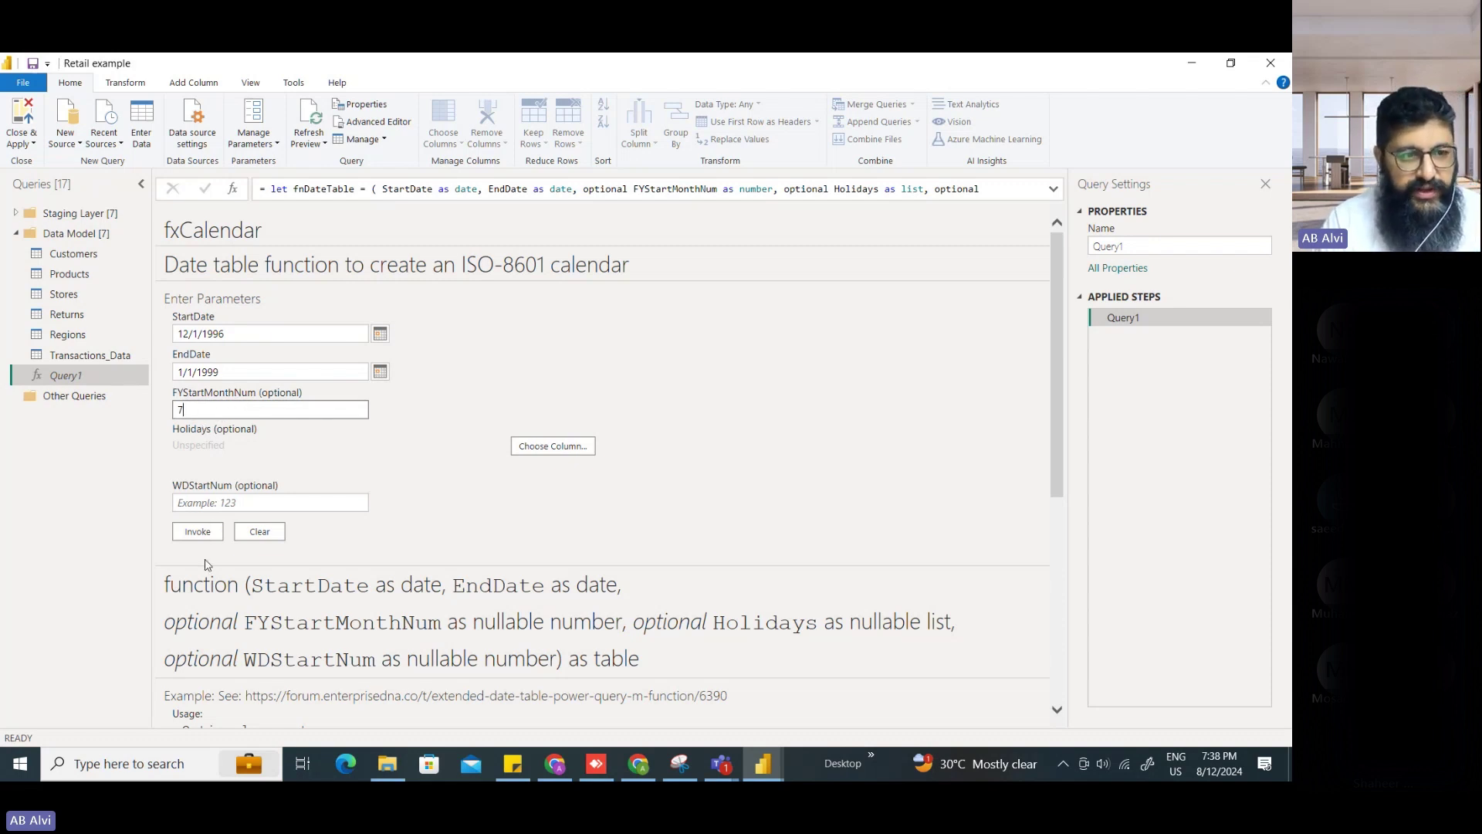
left_click(199, 533)
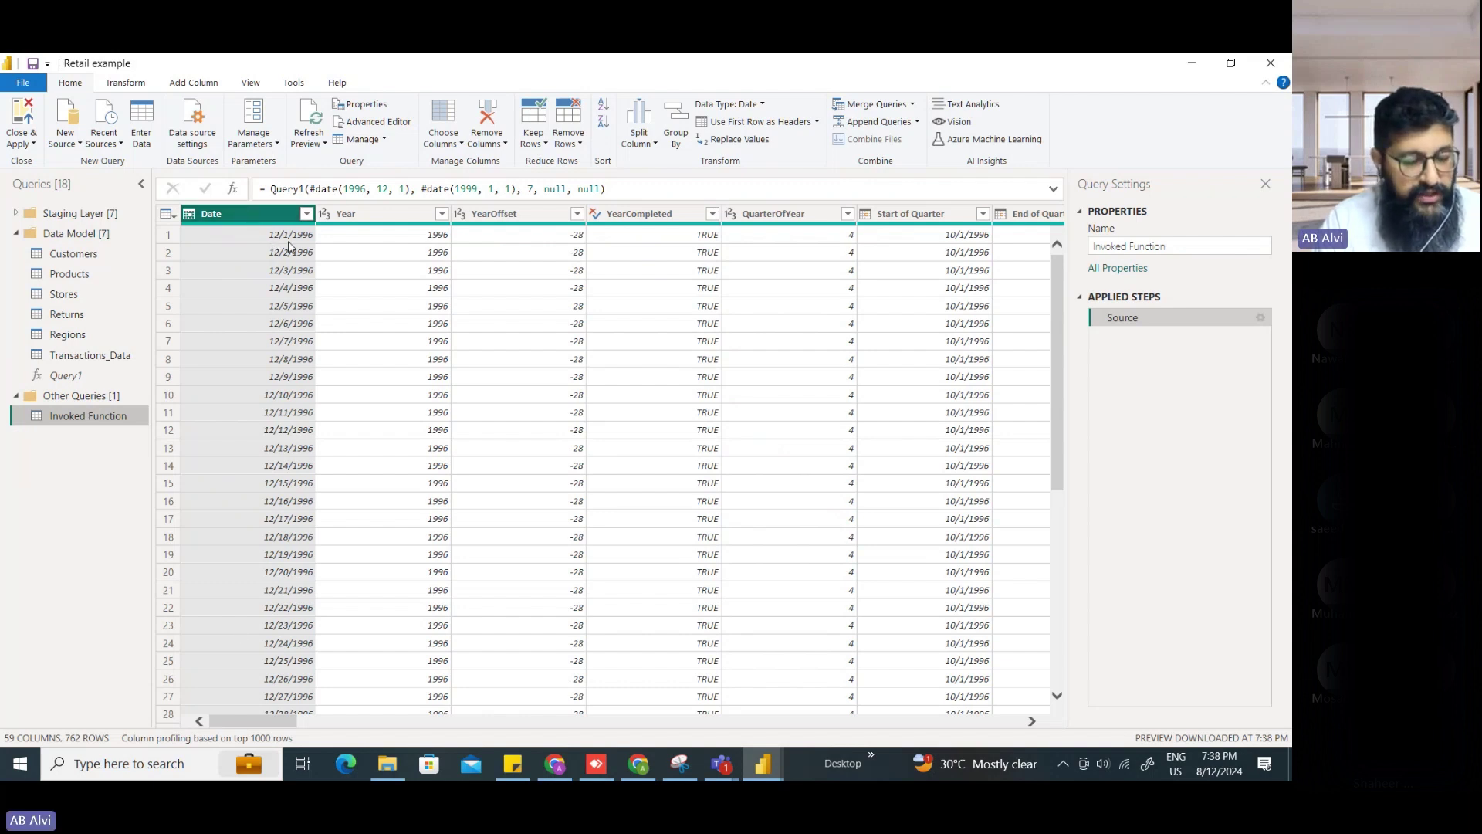
left_click_drag(170, 193, 333, 312)
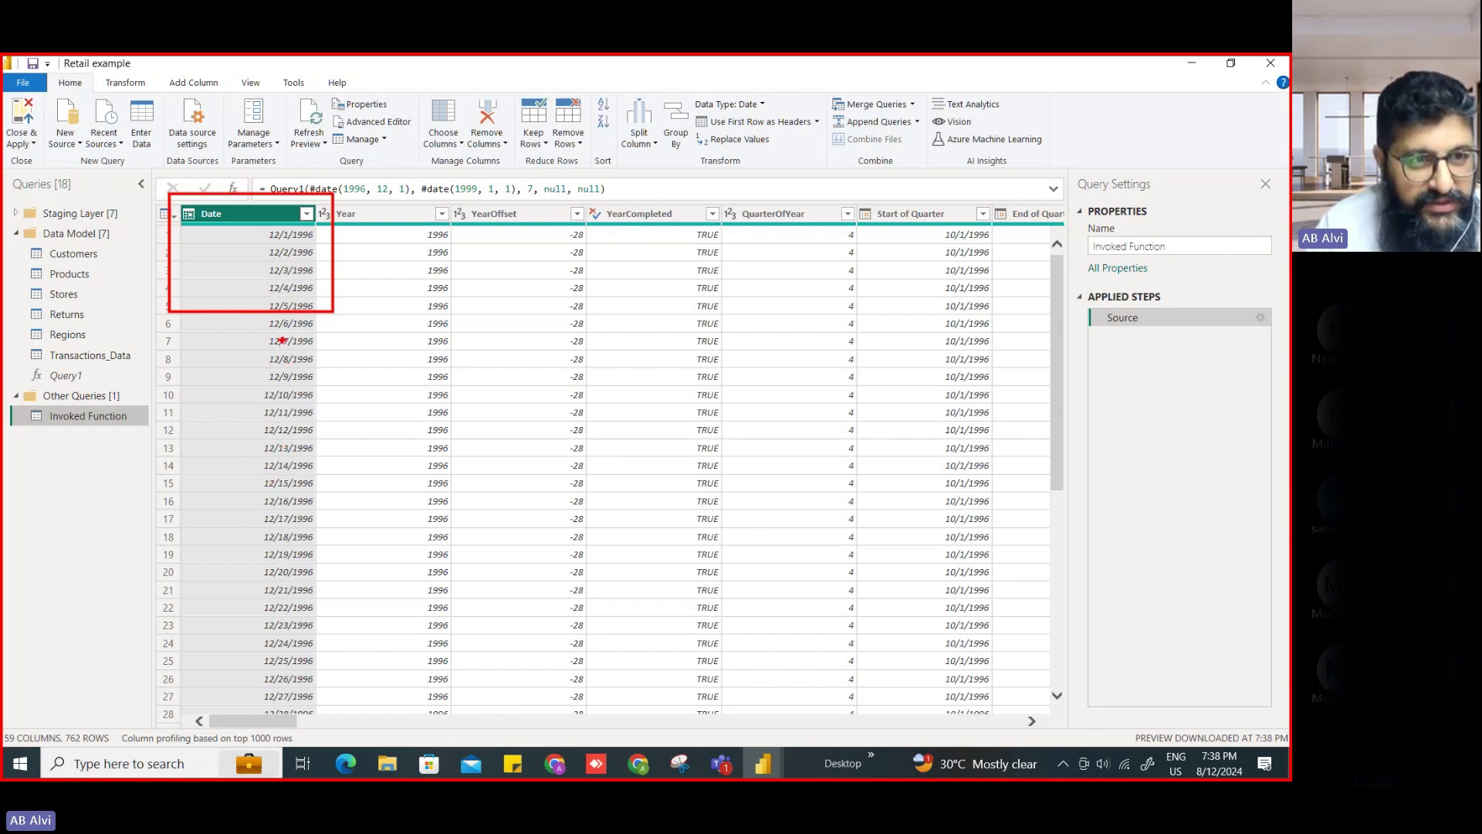
key("Escape")
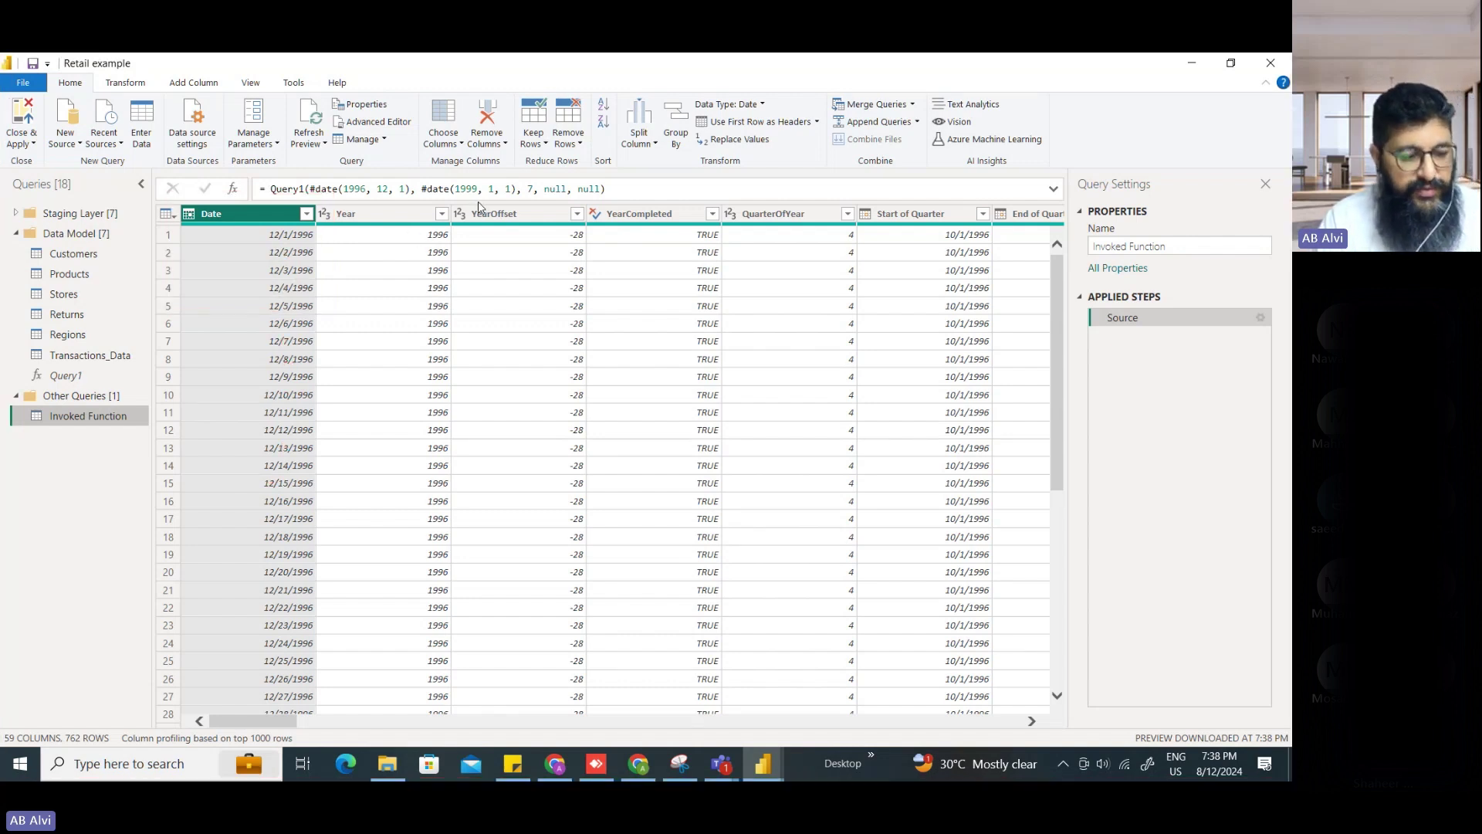
key("ctrl+2")
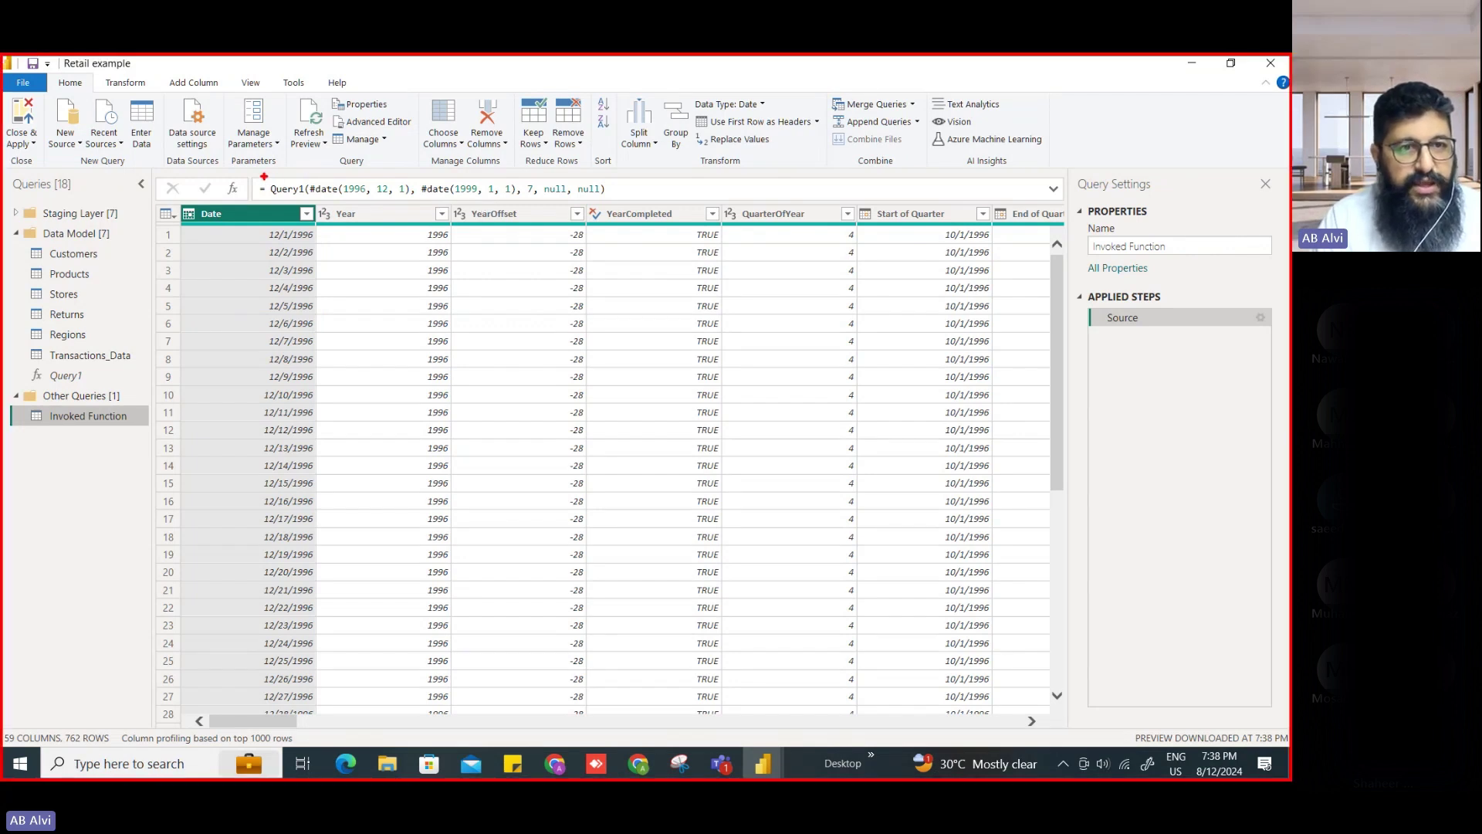
left_click_drag(264, 177, 634, 201)
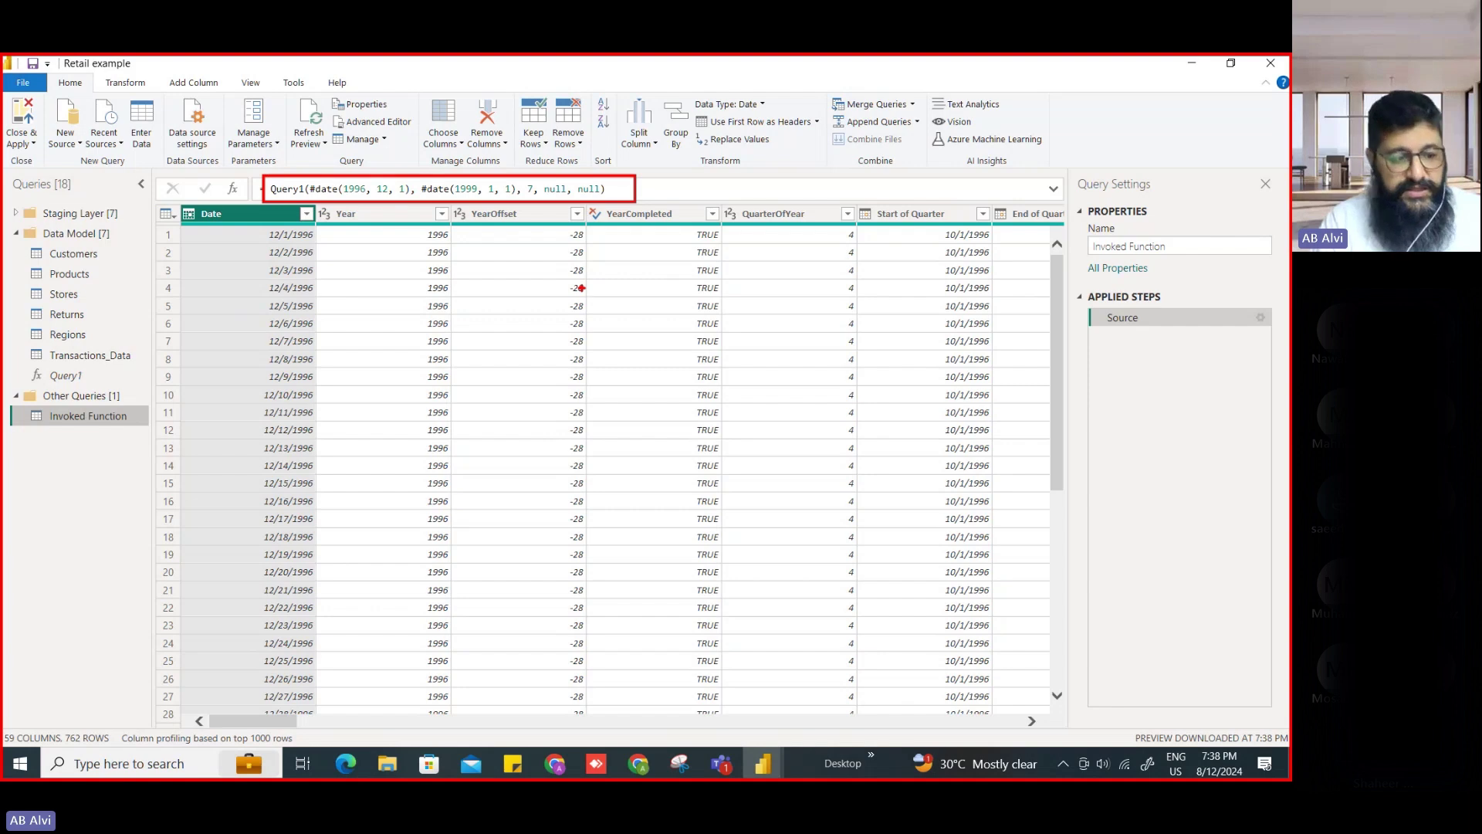
key("Escape")
- Rename the Invoked Function query as Dates, move it into the Data Model group, and put Query1 in Other Queries
left_click_drag(1166, 245, 1096, 244)
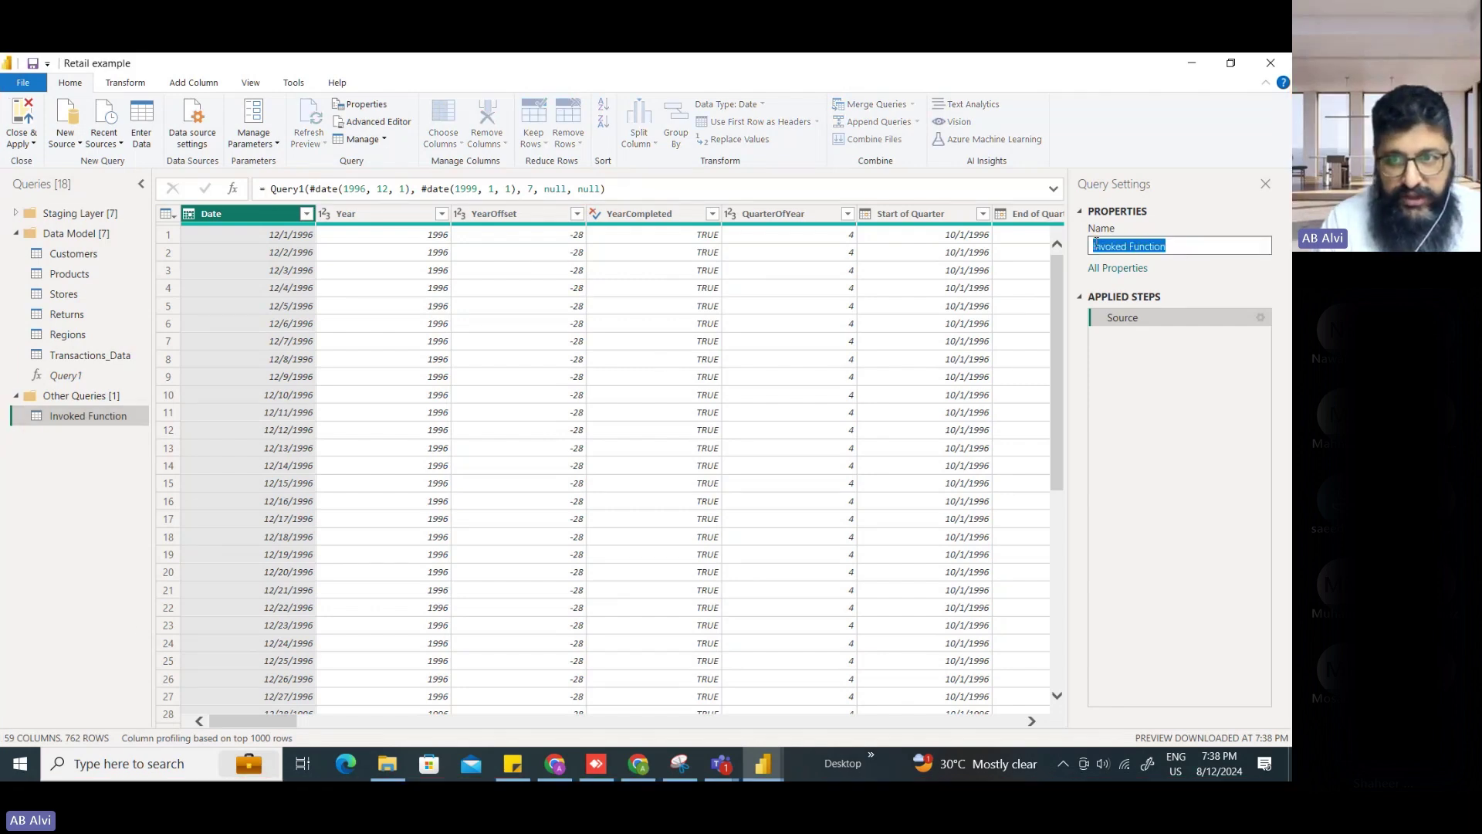
type("Dates")
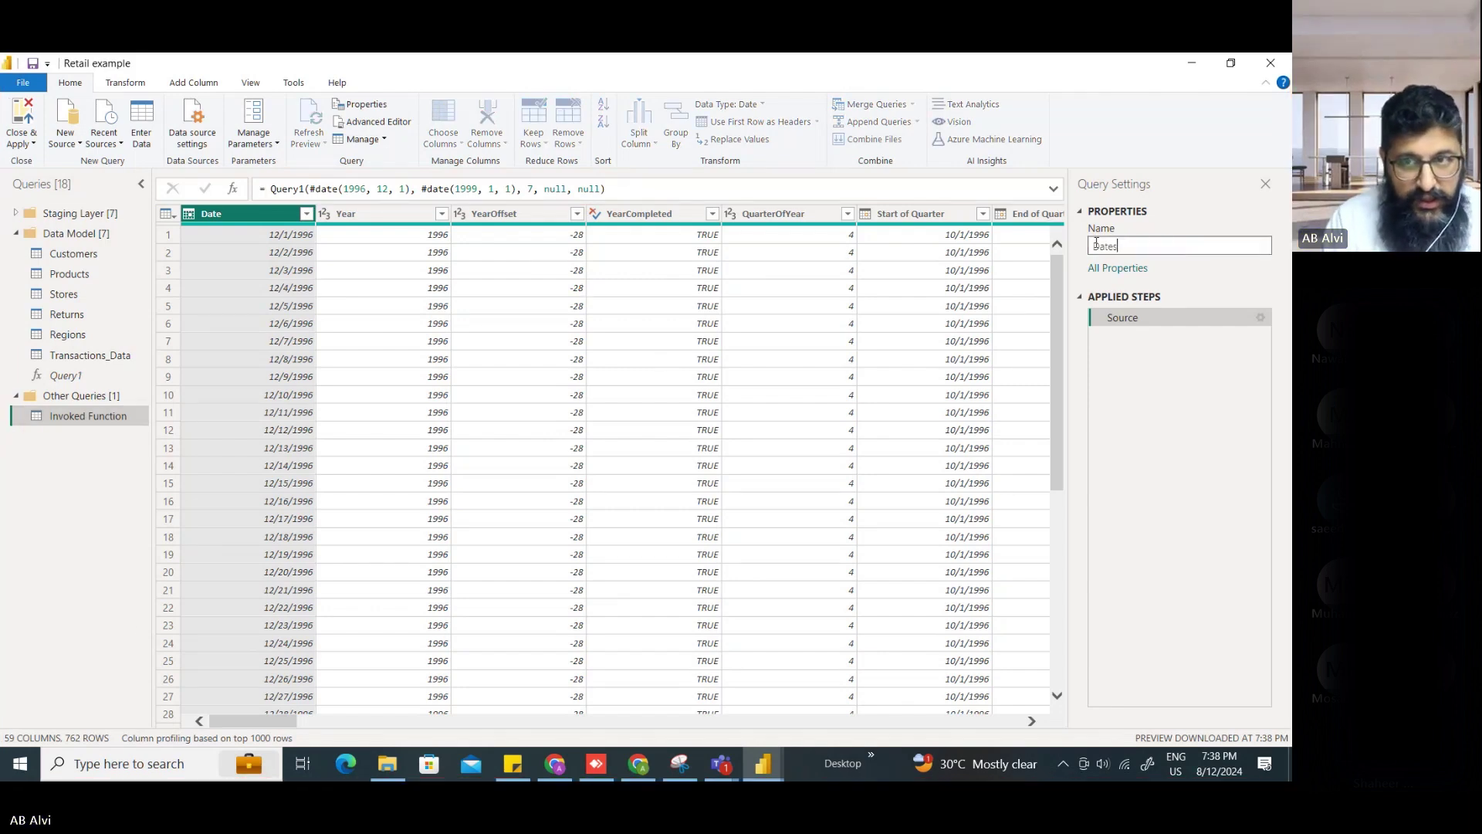
key("Return")
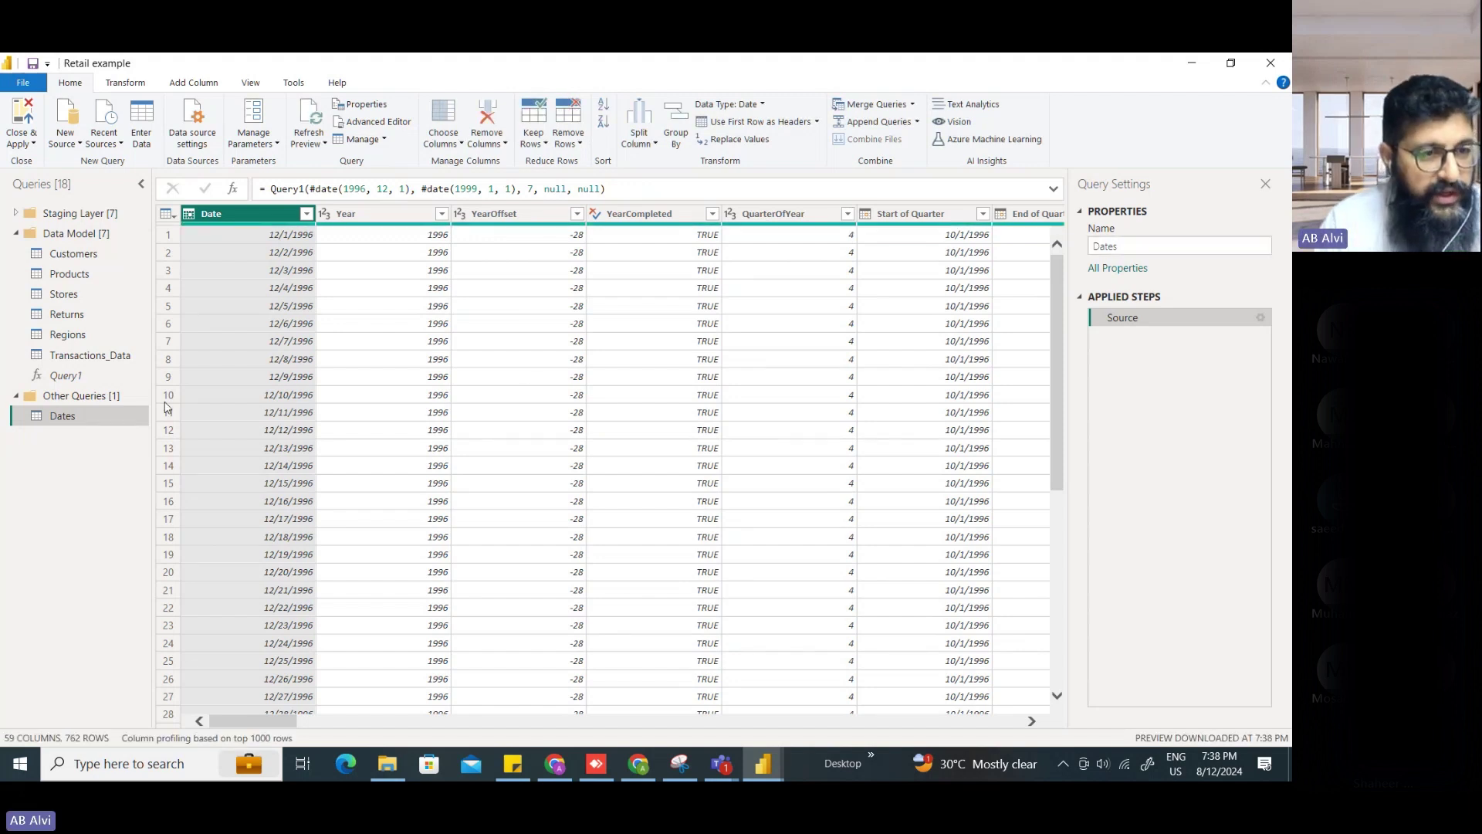
left_click_drag(62, 416, 132, 732)
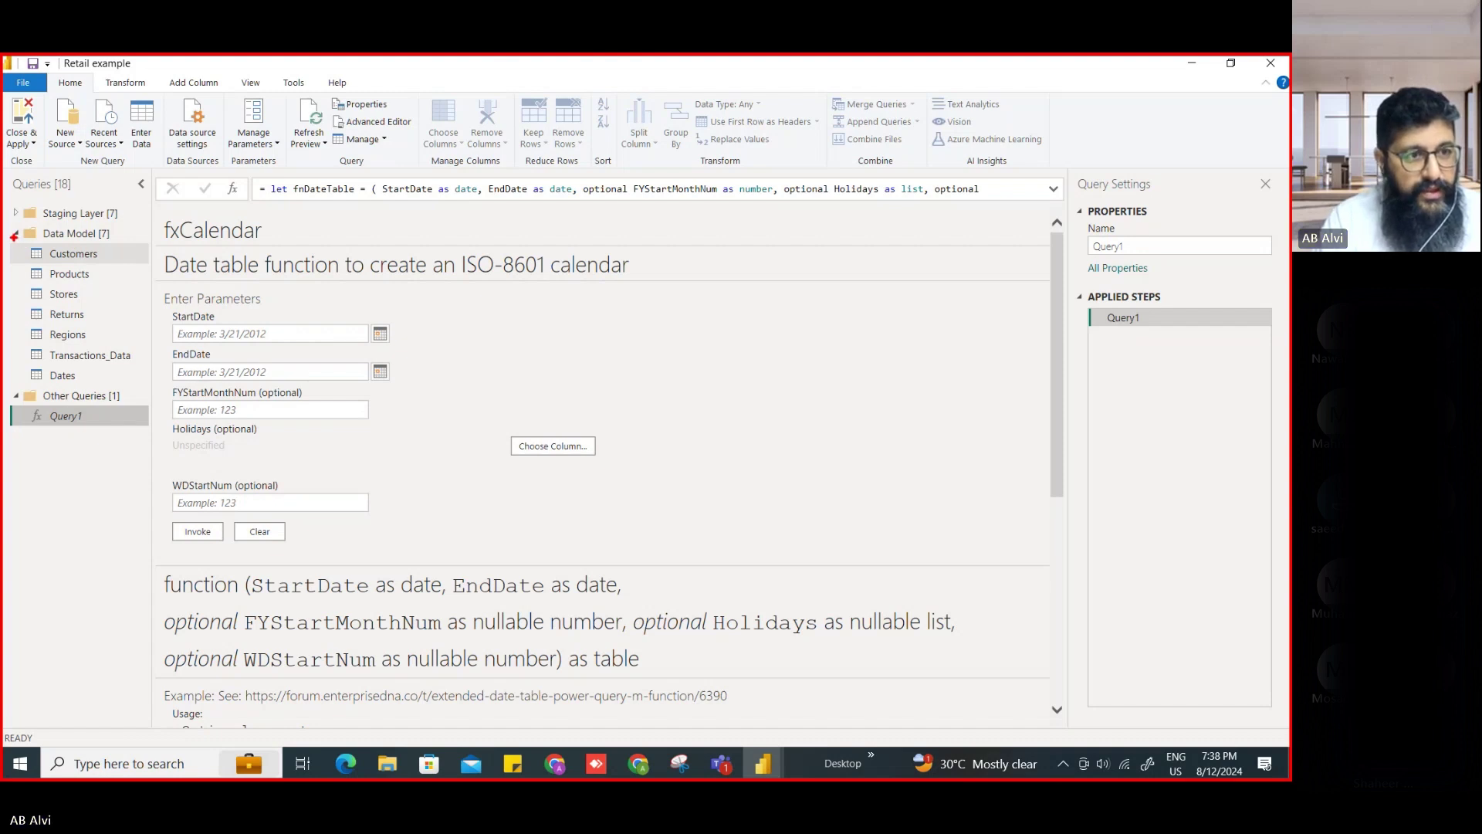
- Apply the pending query changes to the report and close the Power Query Editor
left_click_drag(14, 237, 149, 385)
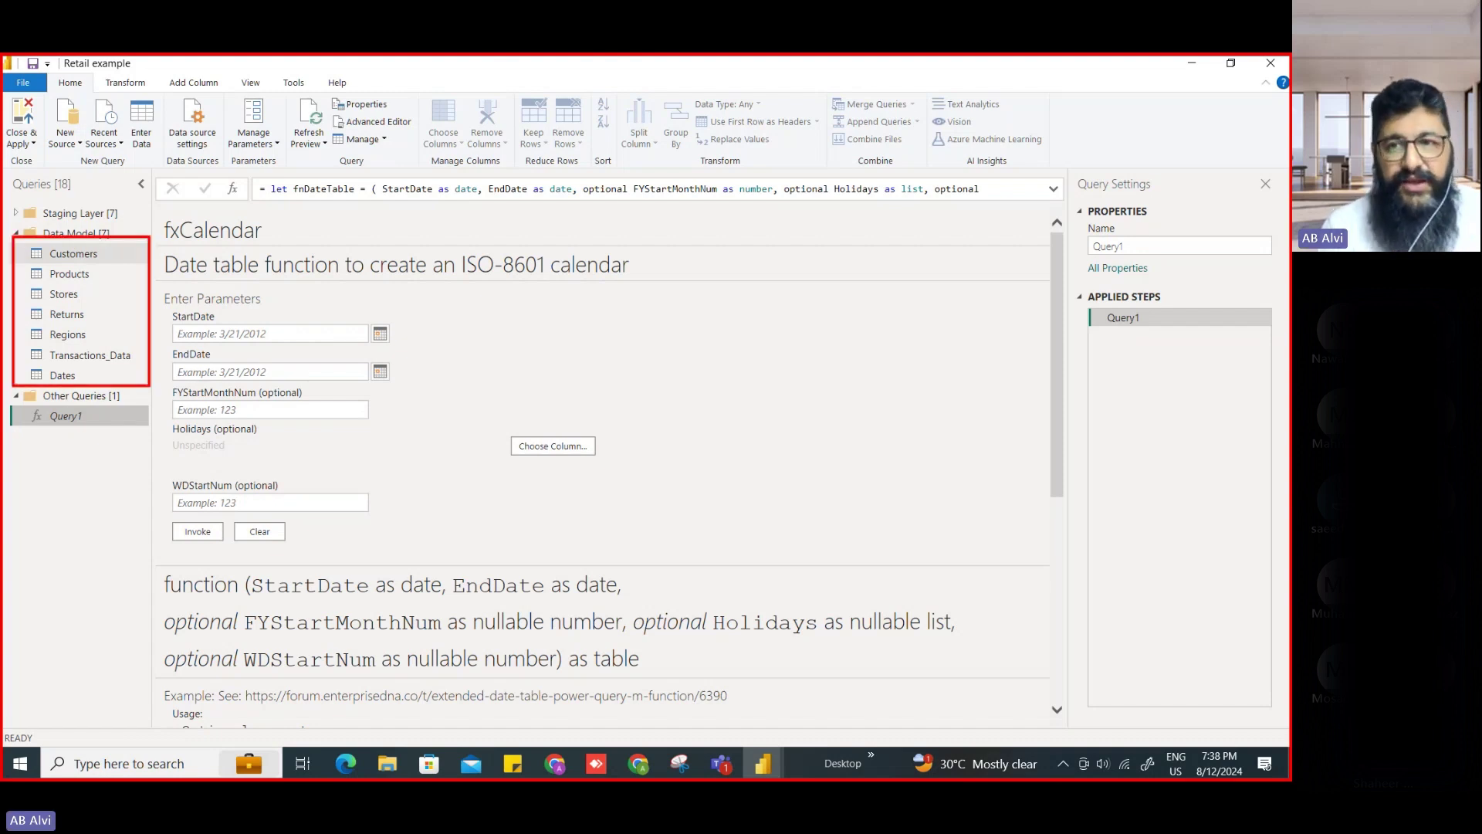
left_click(71, 253)
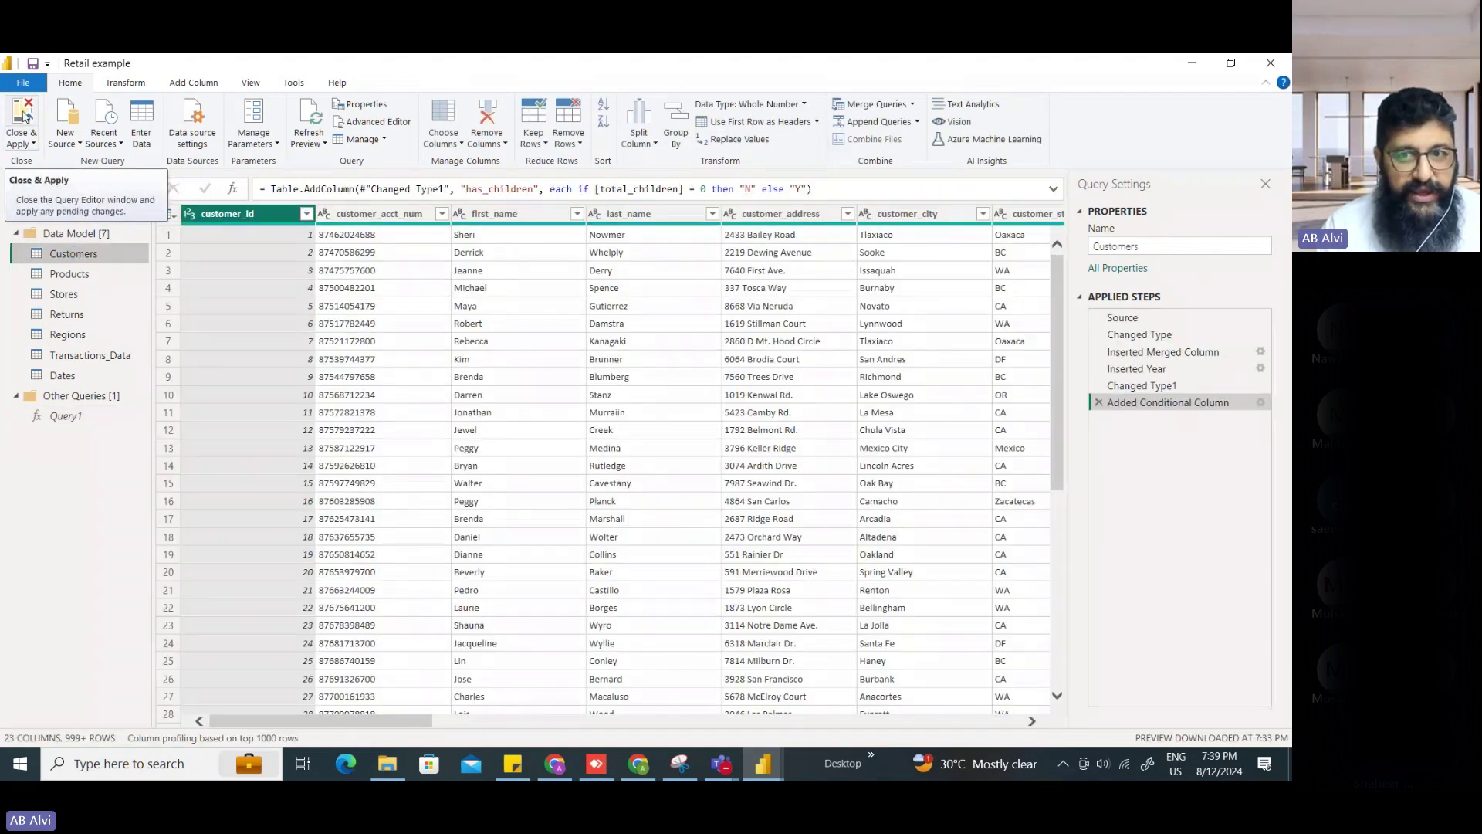
left_click(26, 116)
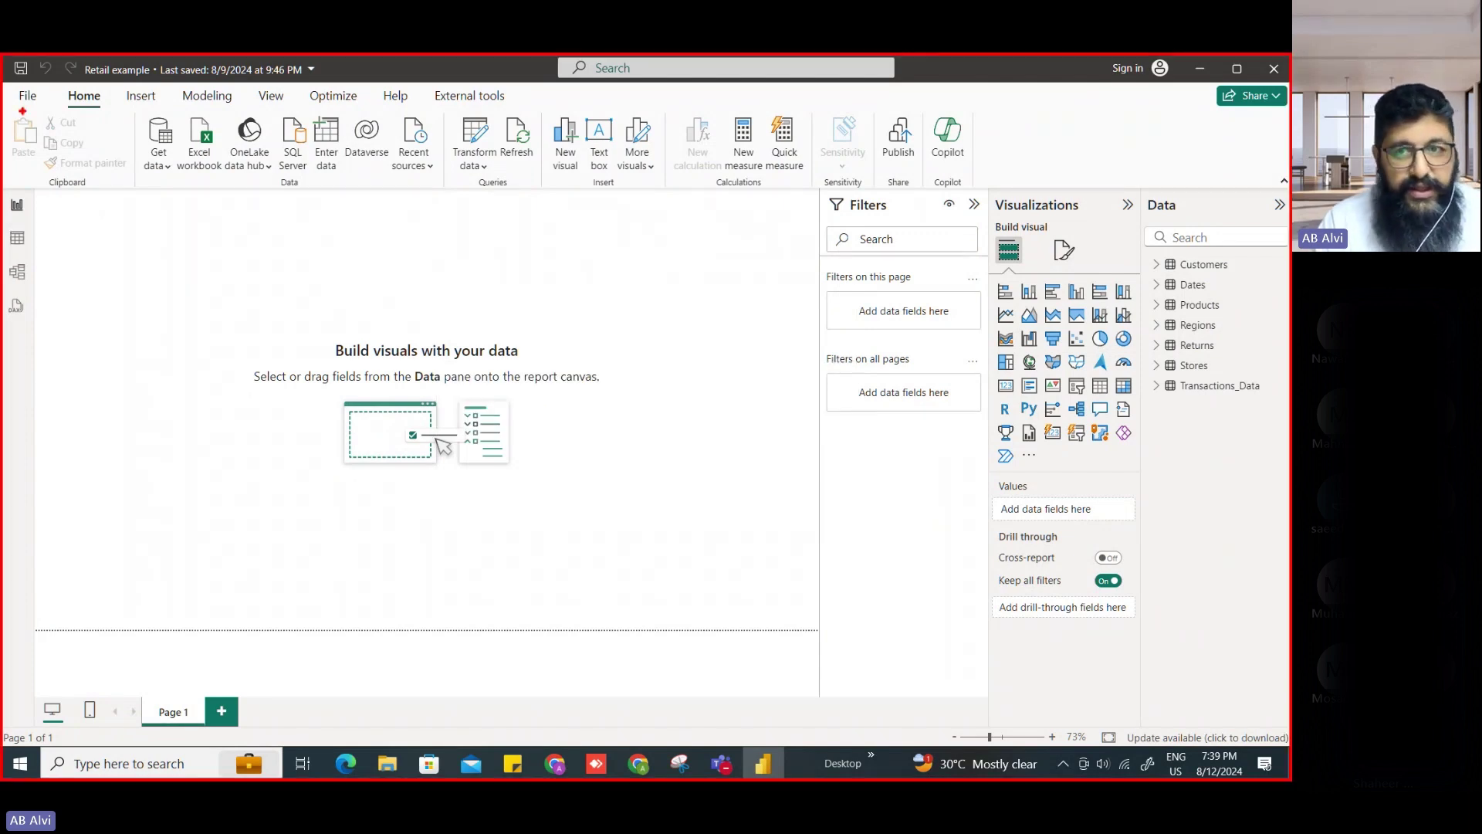
left_click_drag(1136, 244, 1280, 423)
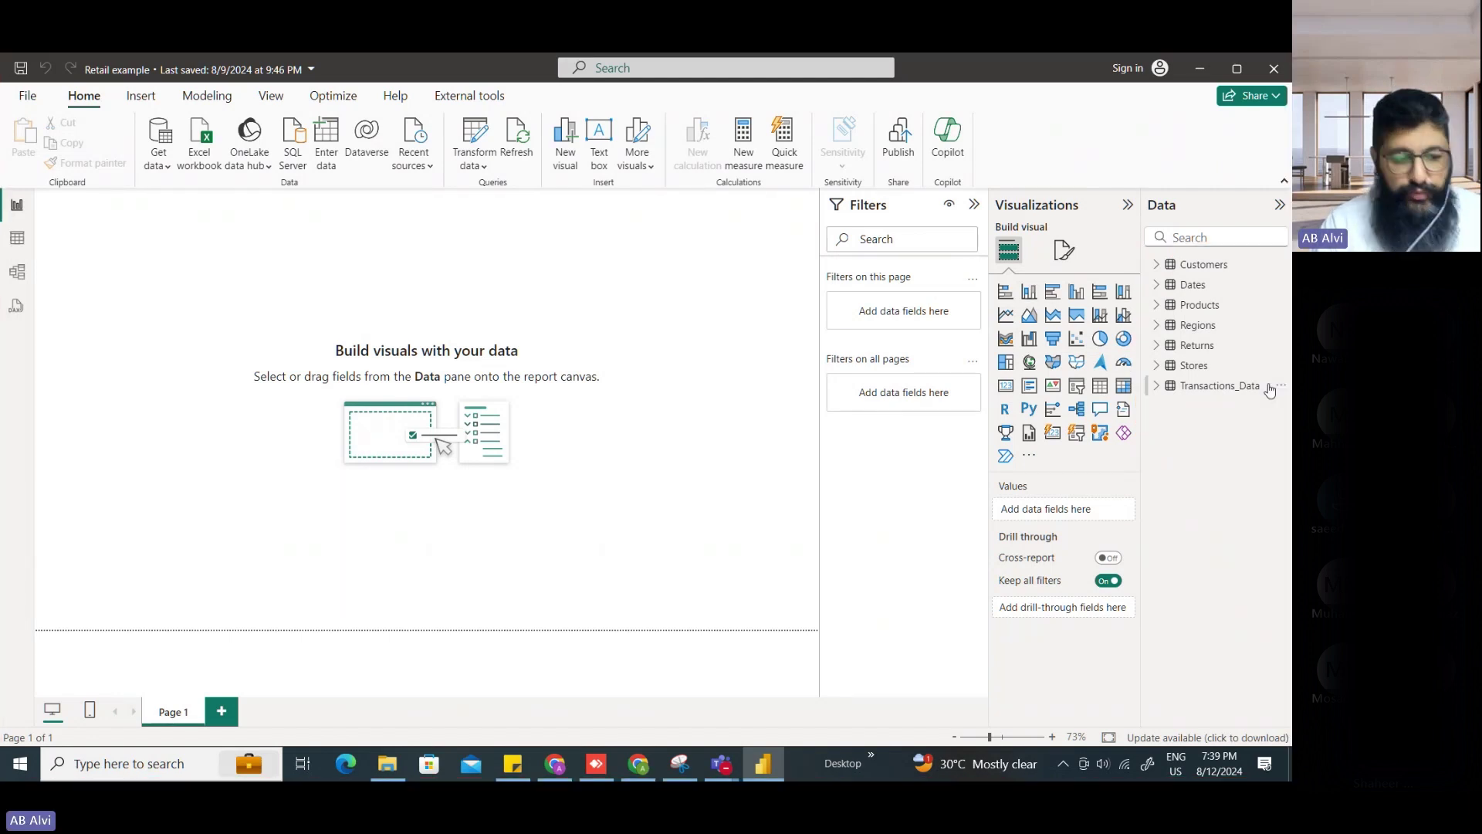
mouse_move(1208, 355)
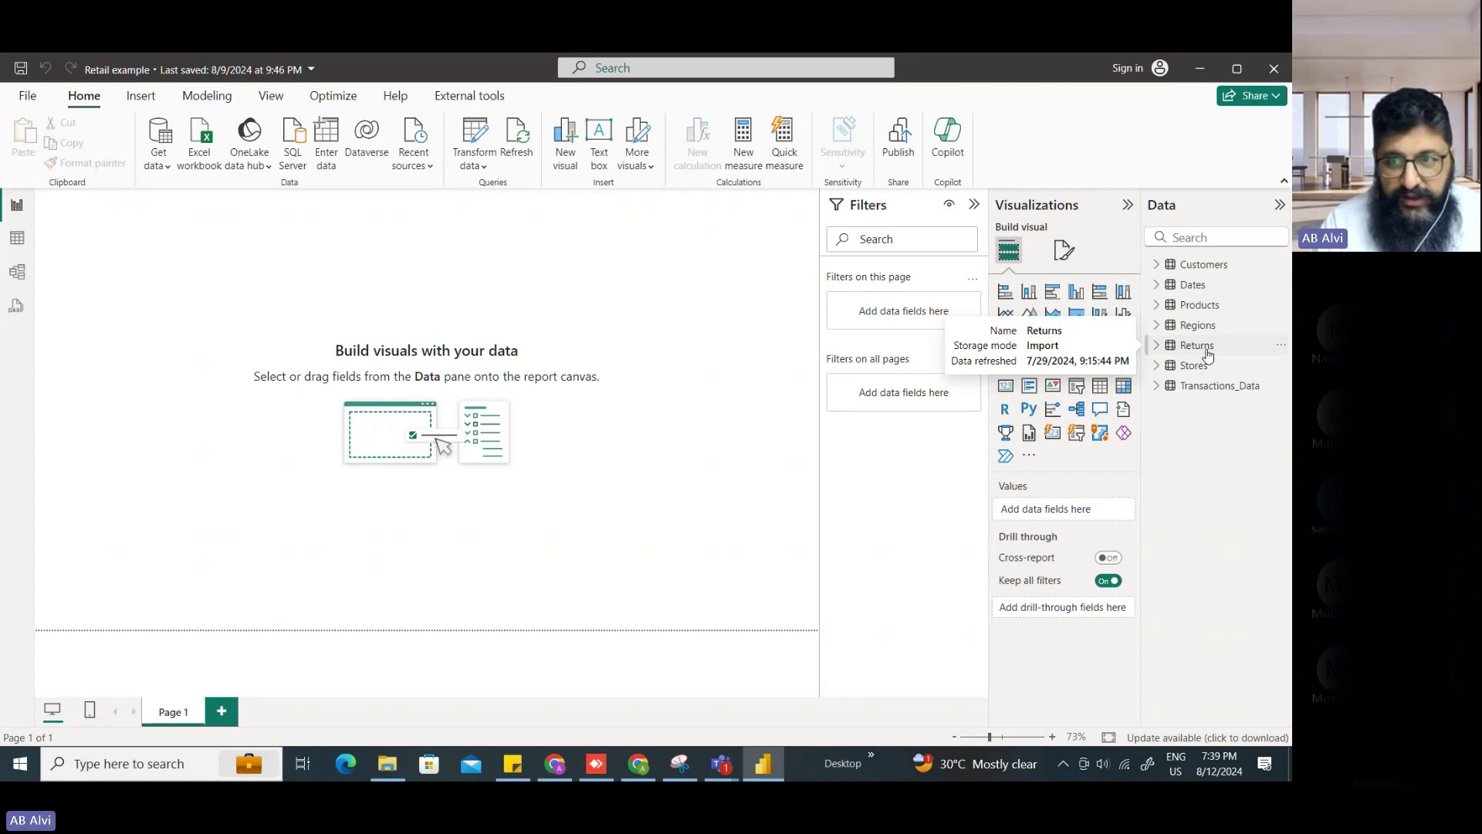
left_click_drag(1179, 354, 1238, 353)
left_click_drag(1178, 405, 1290, 390)
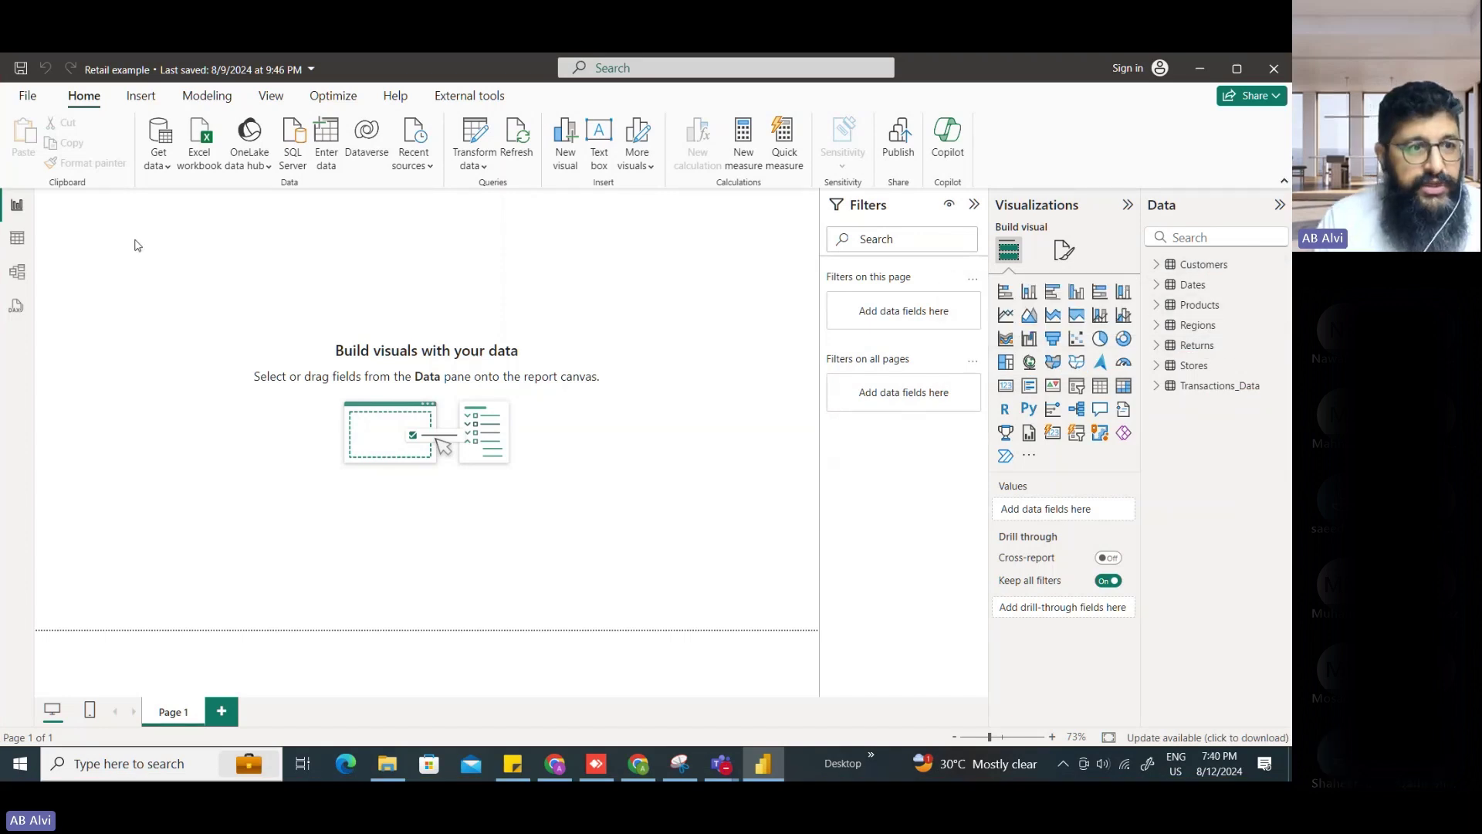
- Open the model diagram and place the Transactions_Data and Returns tables side by side below the lookup tables
left_click(20, 280)
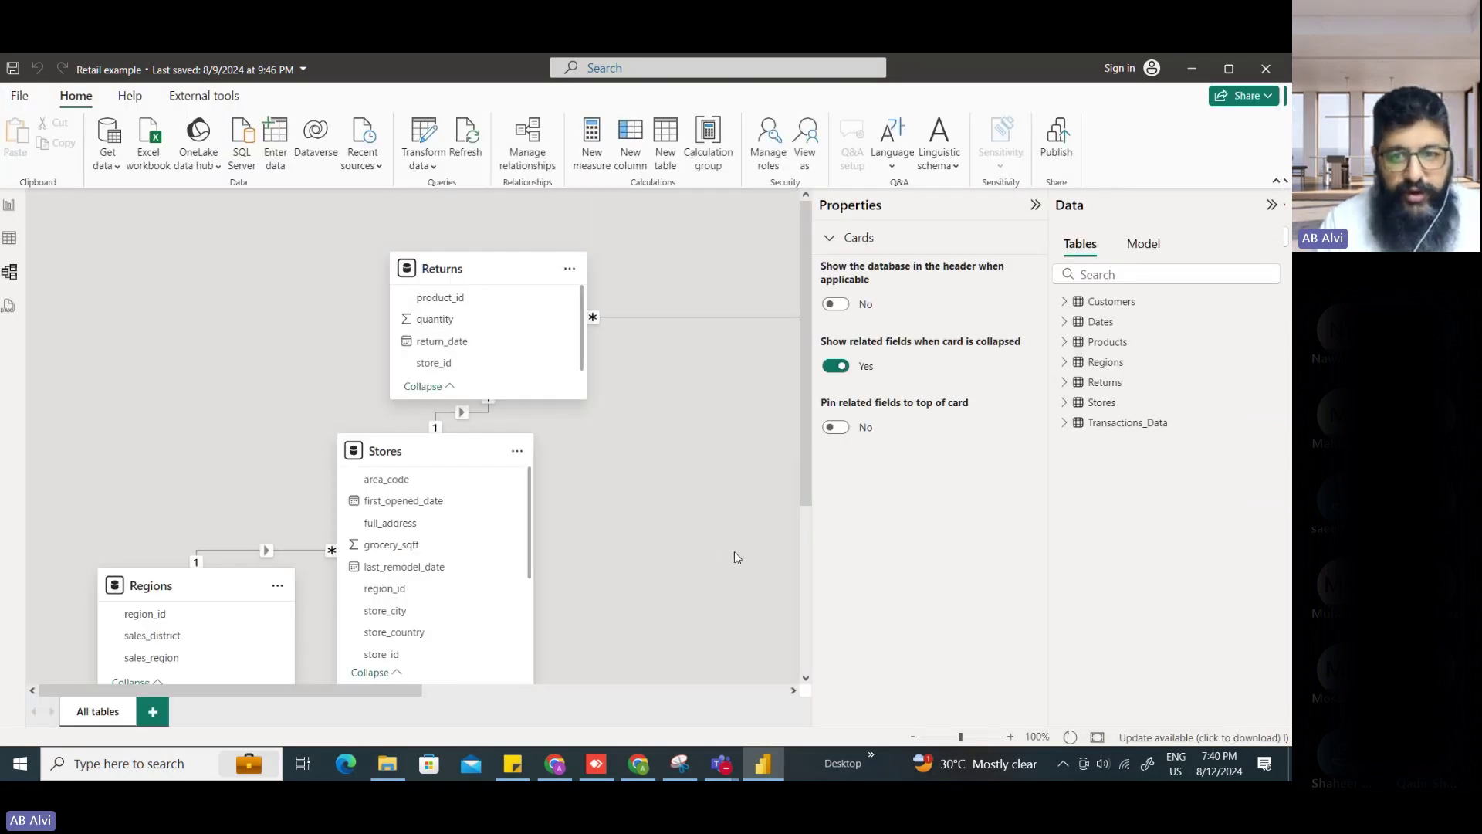
left_click_drag(961, 738, 956, 737)
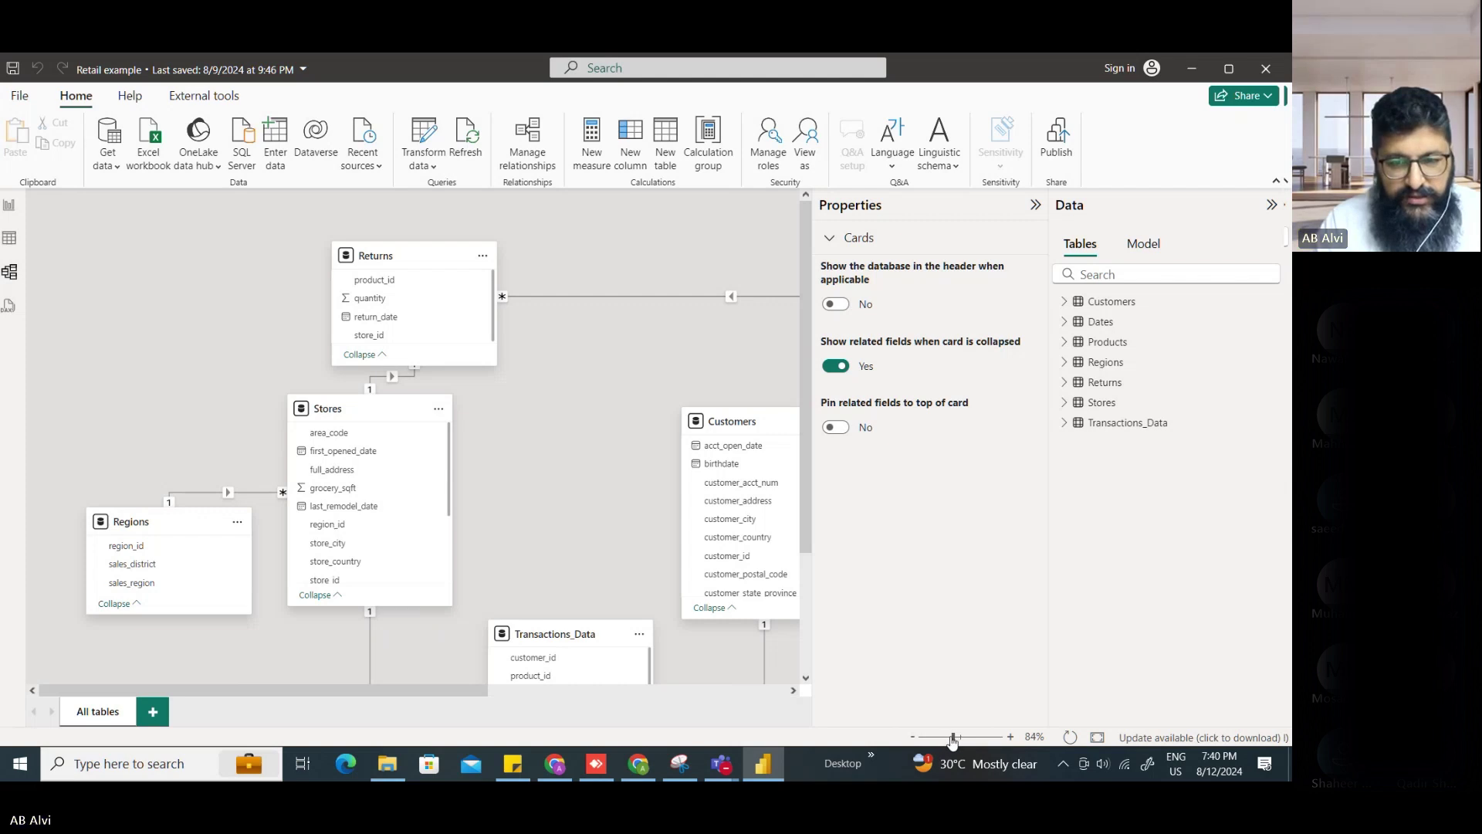
left_click(943, 738)
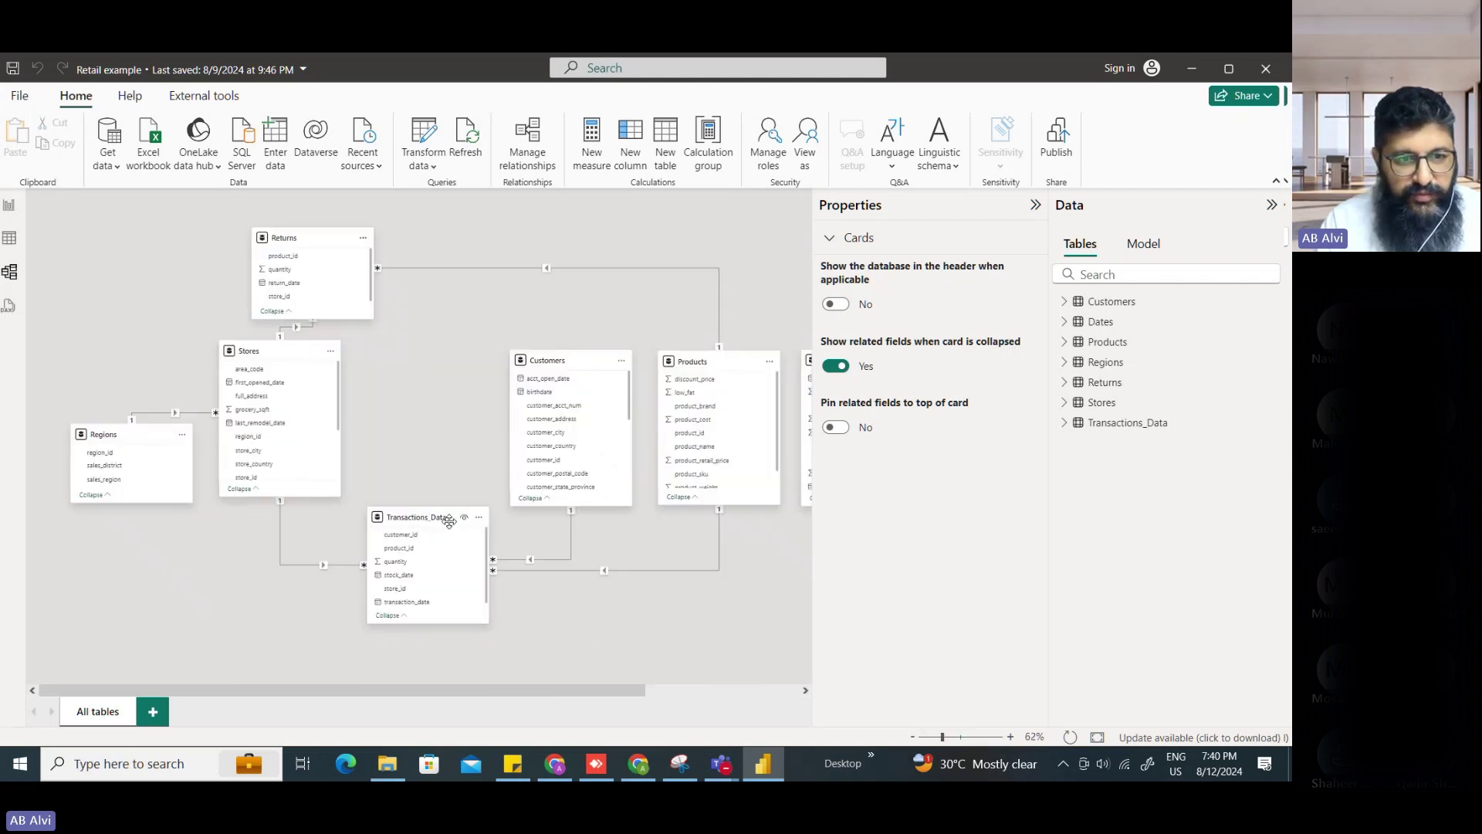
left_click_drag(438, 518, 442, 567)
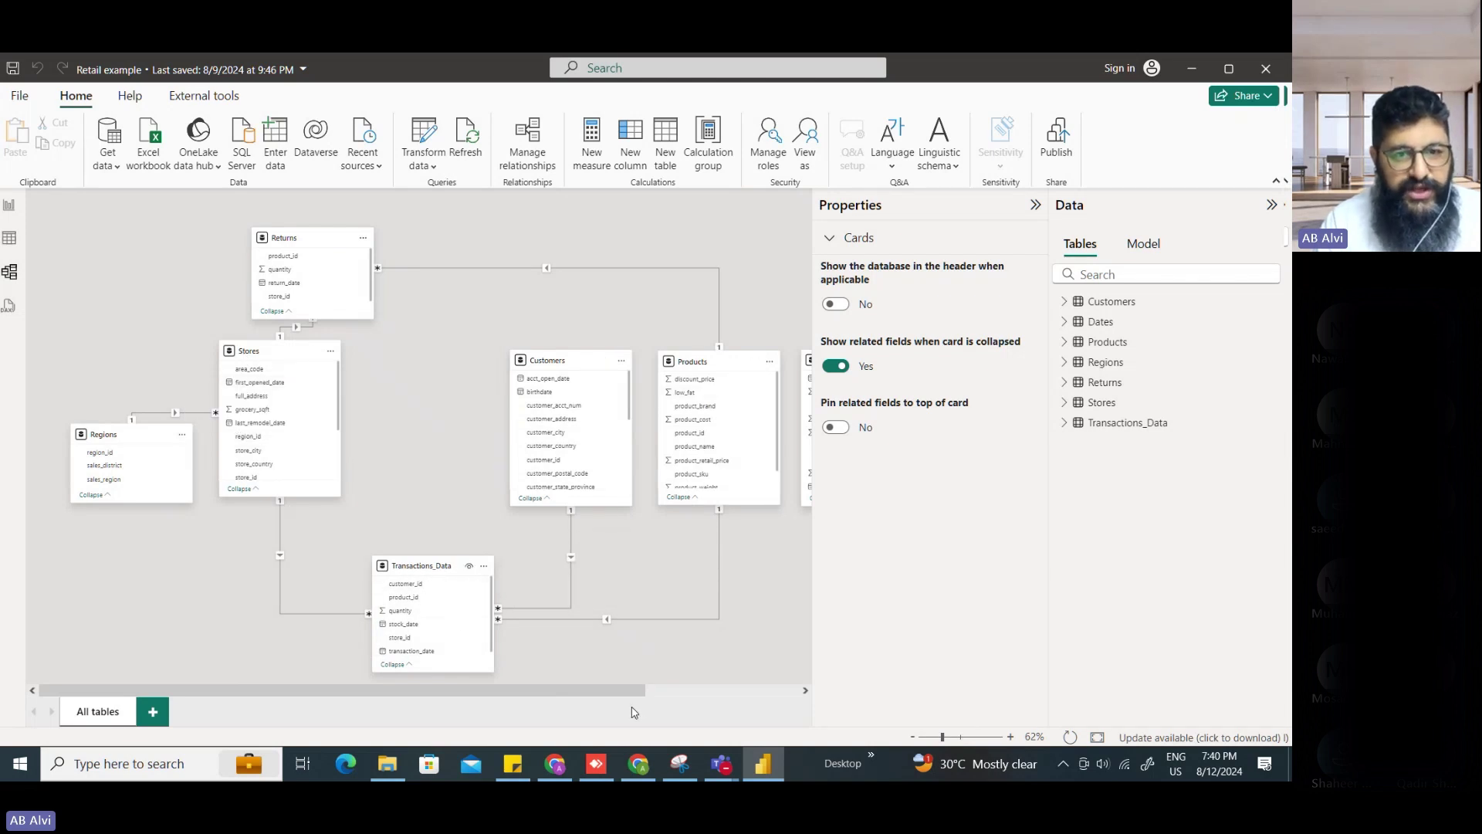
left_click_drag(641, 689, 671, 689)
left_click_drag(259, 241, 515, 572)
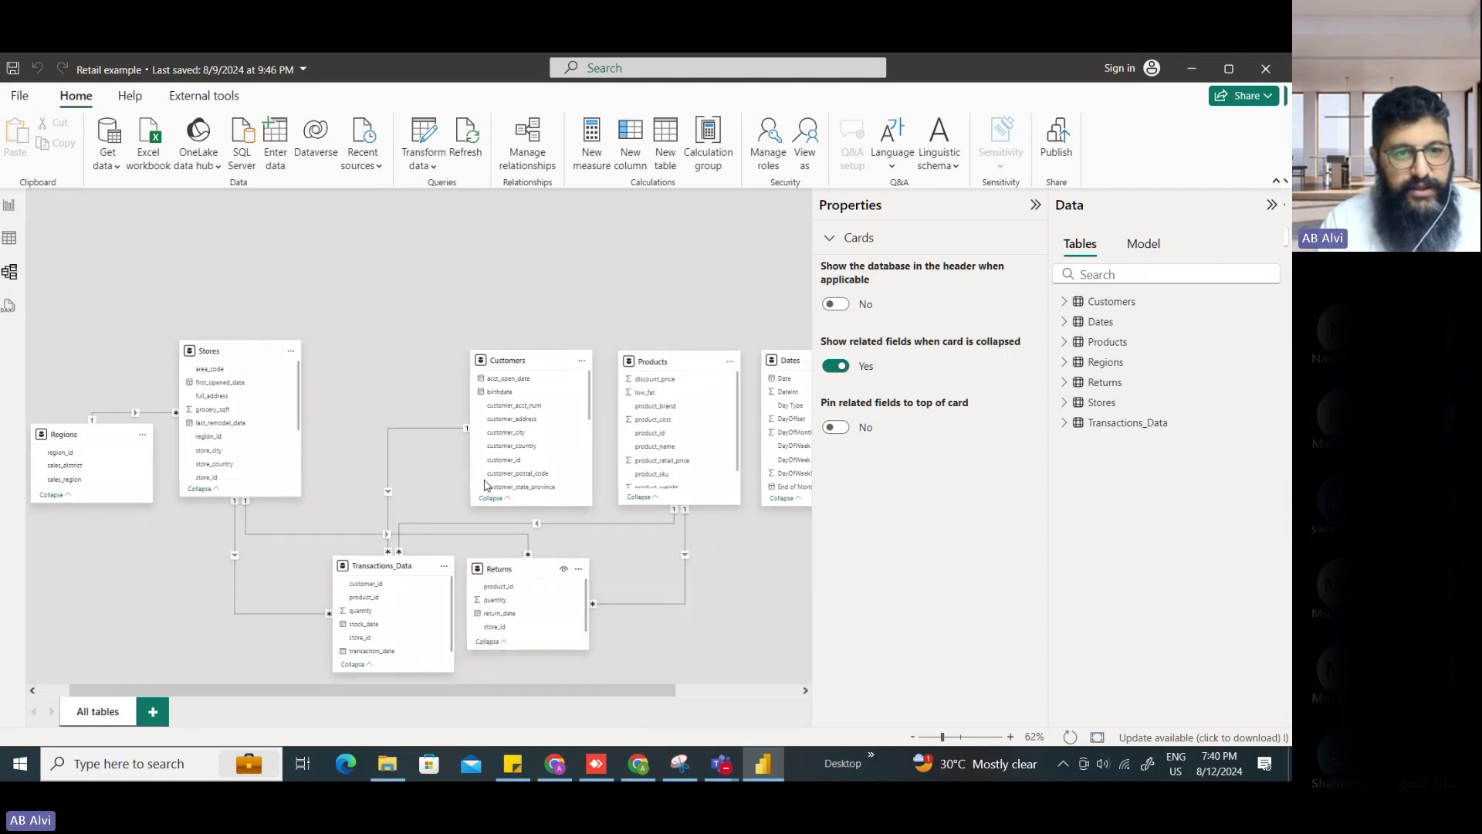
- Line up the Customers, Products and Dates tables in one row beside Stores in the model diagram
left_click_drag(470, 353, 310, 343)
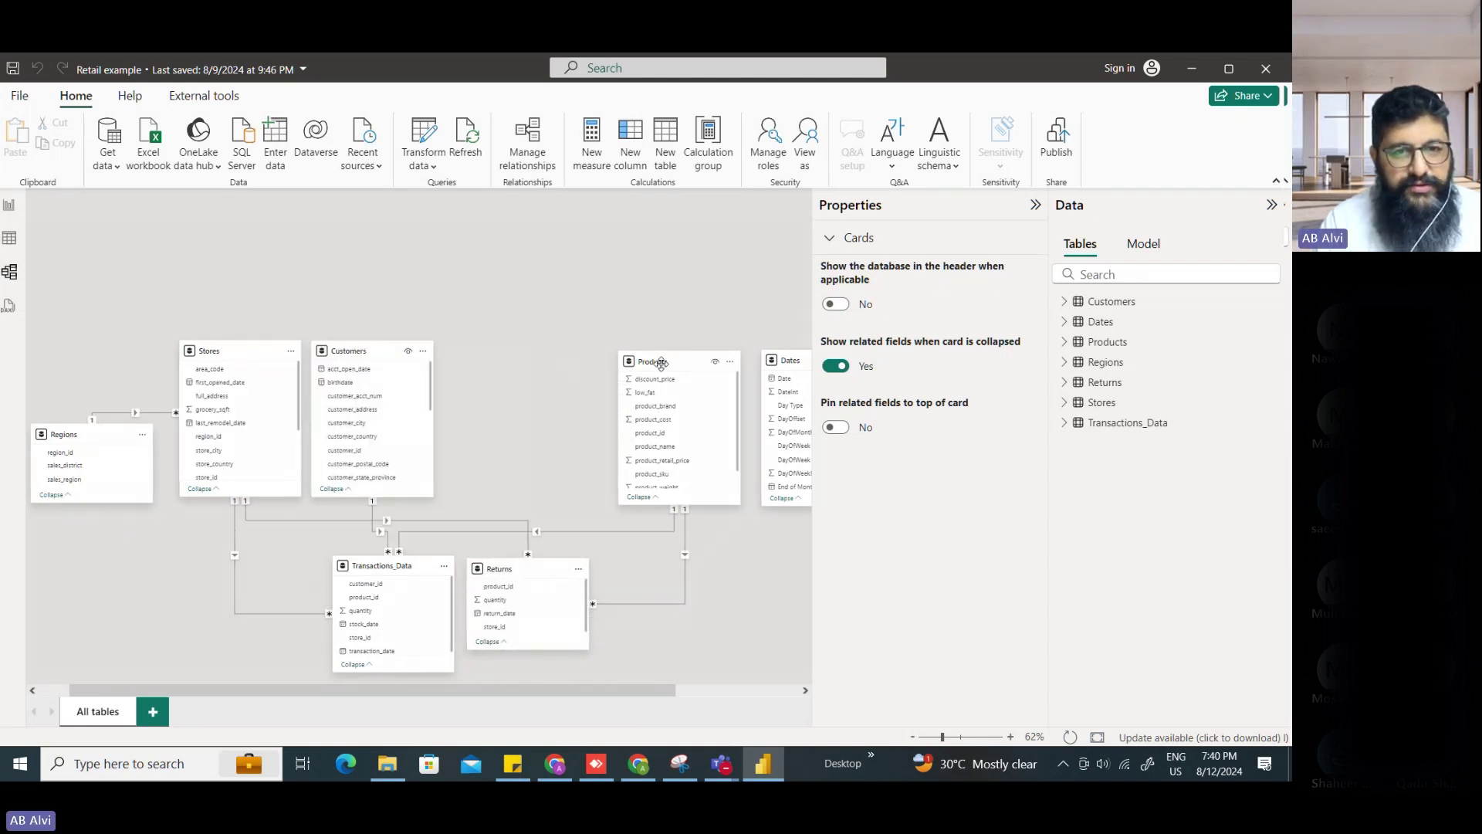
left_click_drag(661, 367, 486, 361)
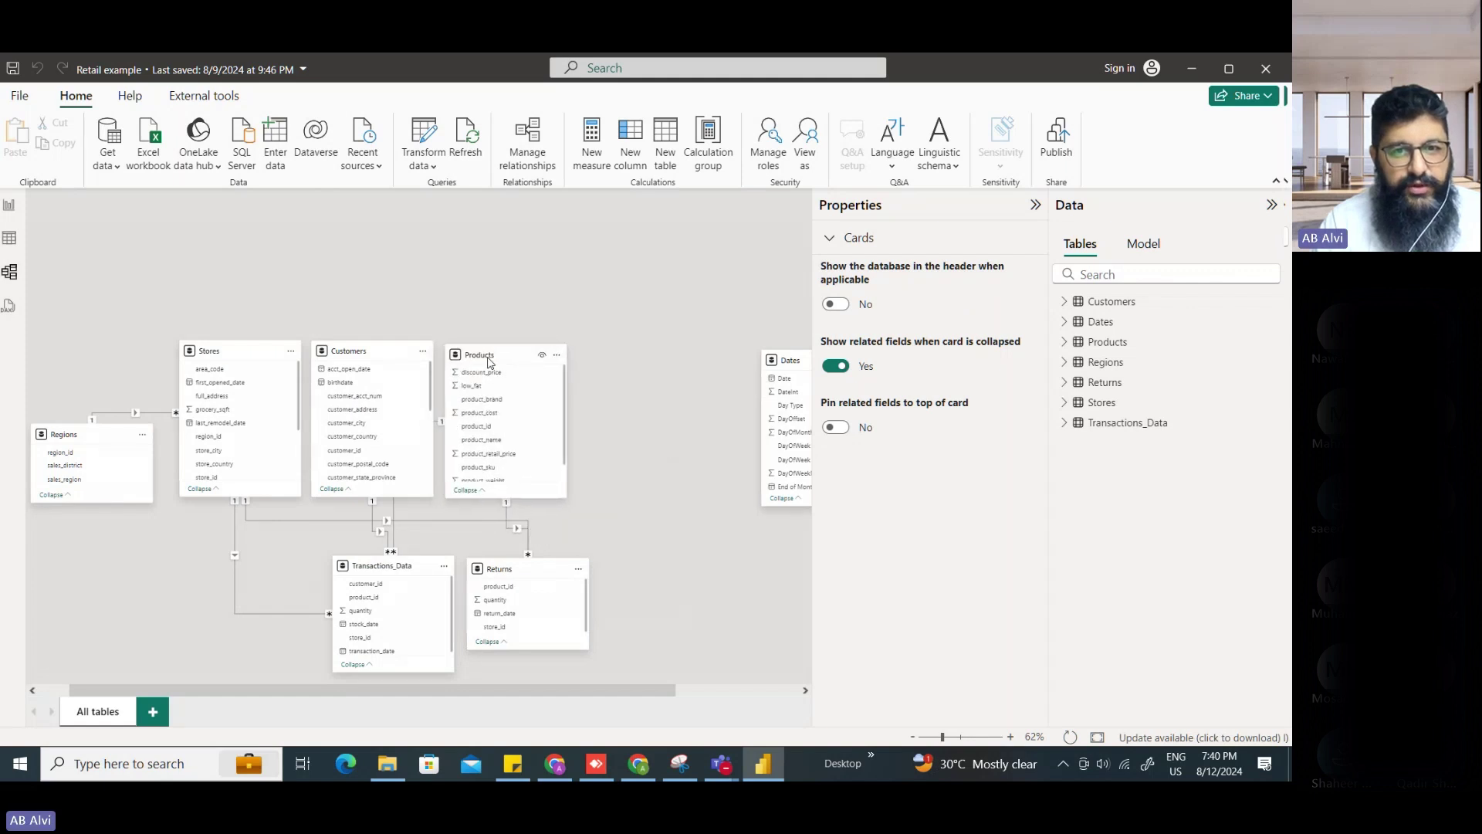
left_click_drag(803, 361, 664, 361)
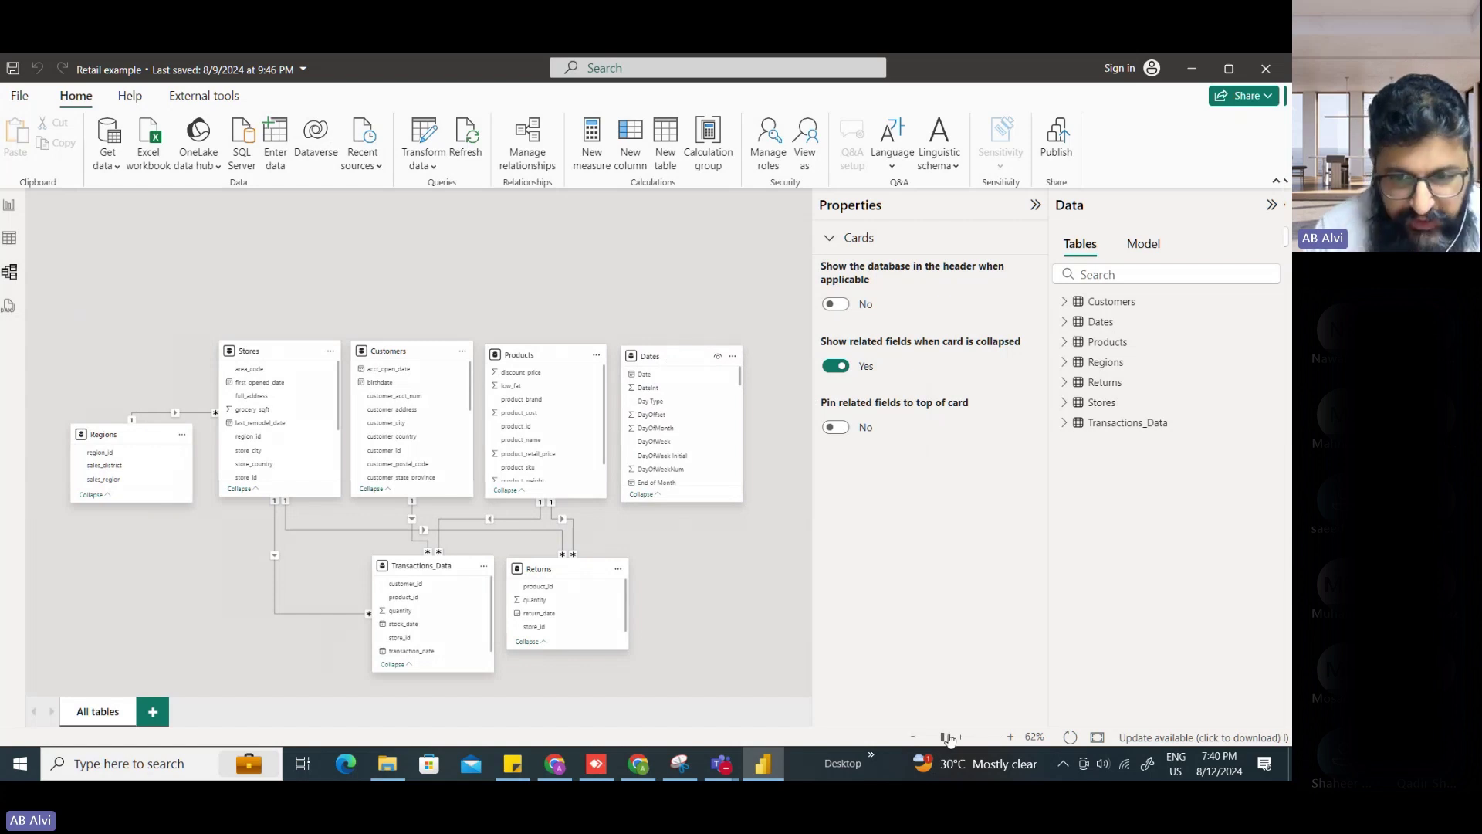
left_click_drag(942, 738, 952, 737)
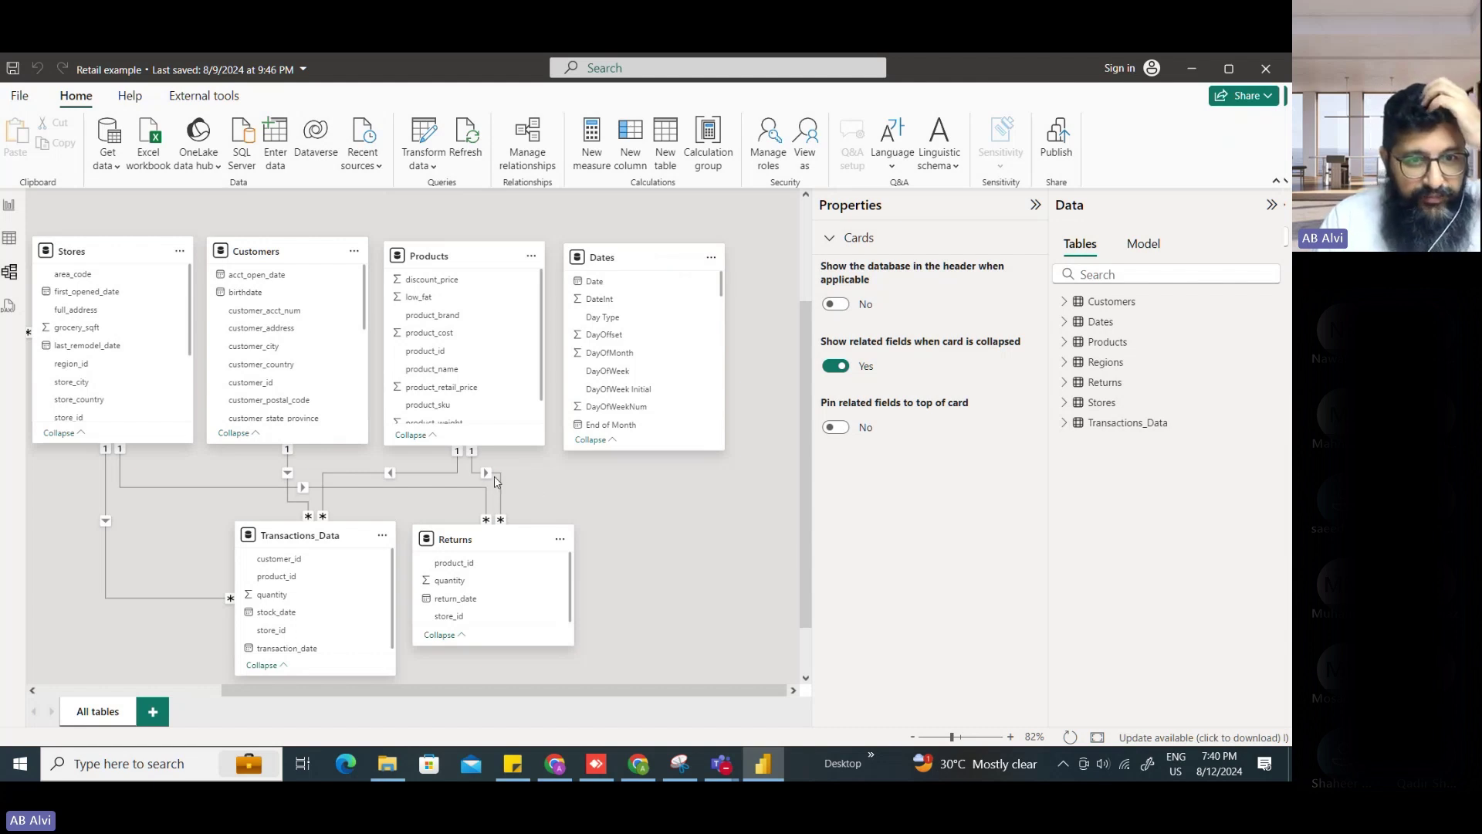
- Delete the relationships that link the Products and Stores tables to Returns
left_click(475, 495)
key("Delete")
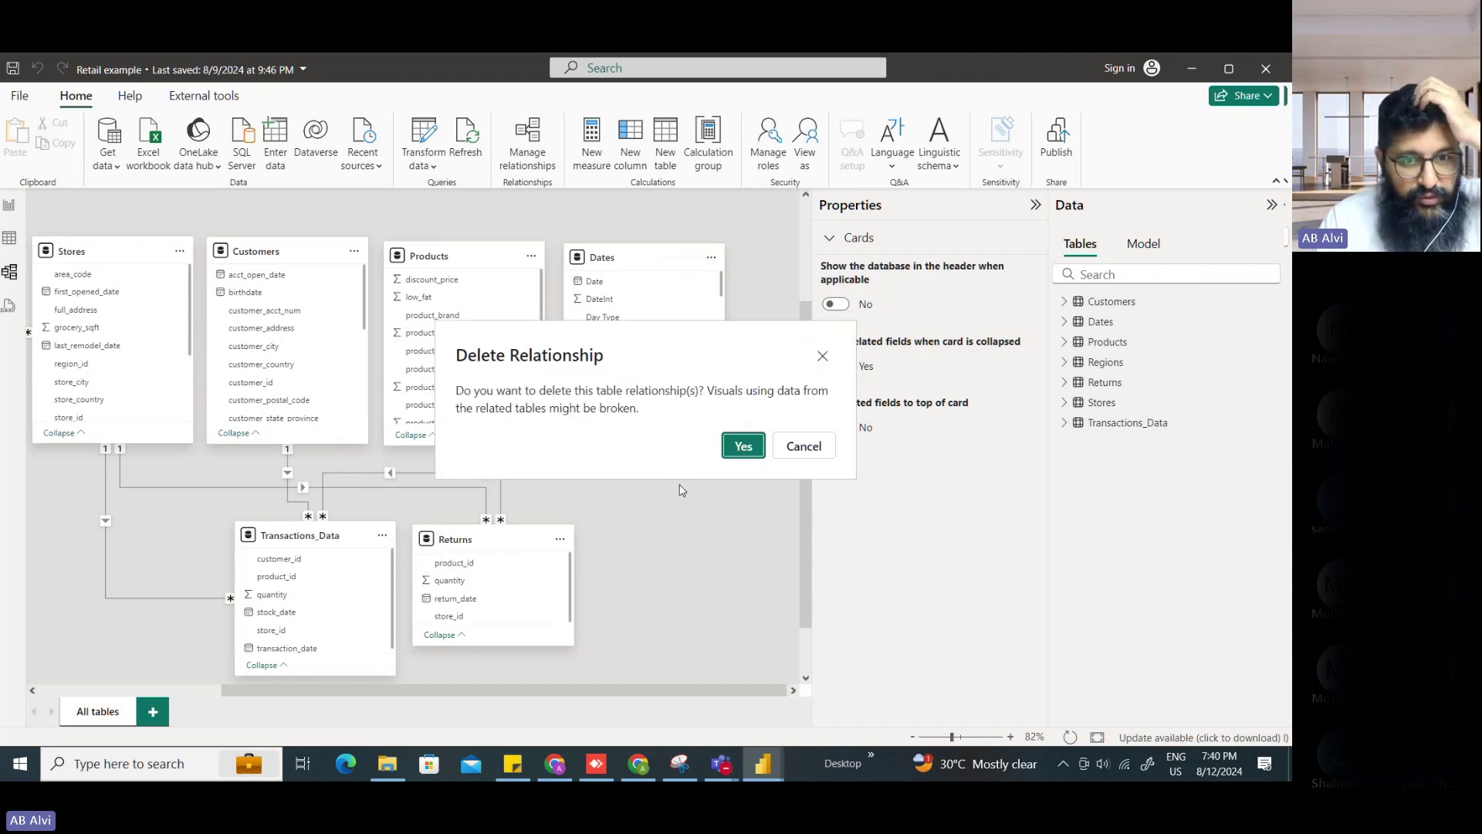
left_click(753, 445)
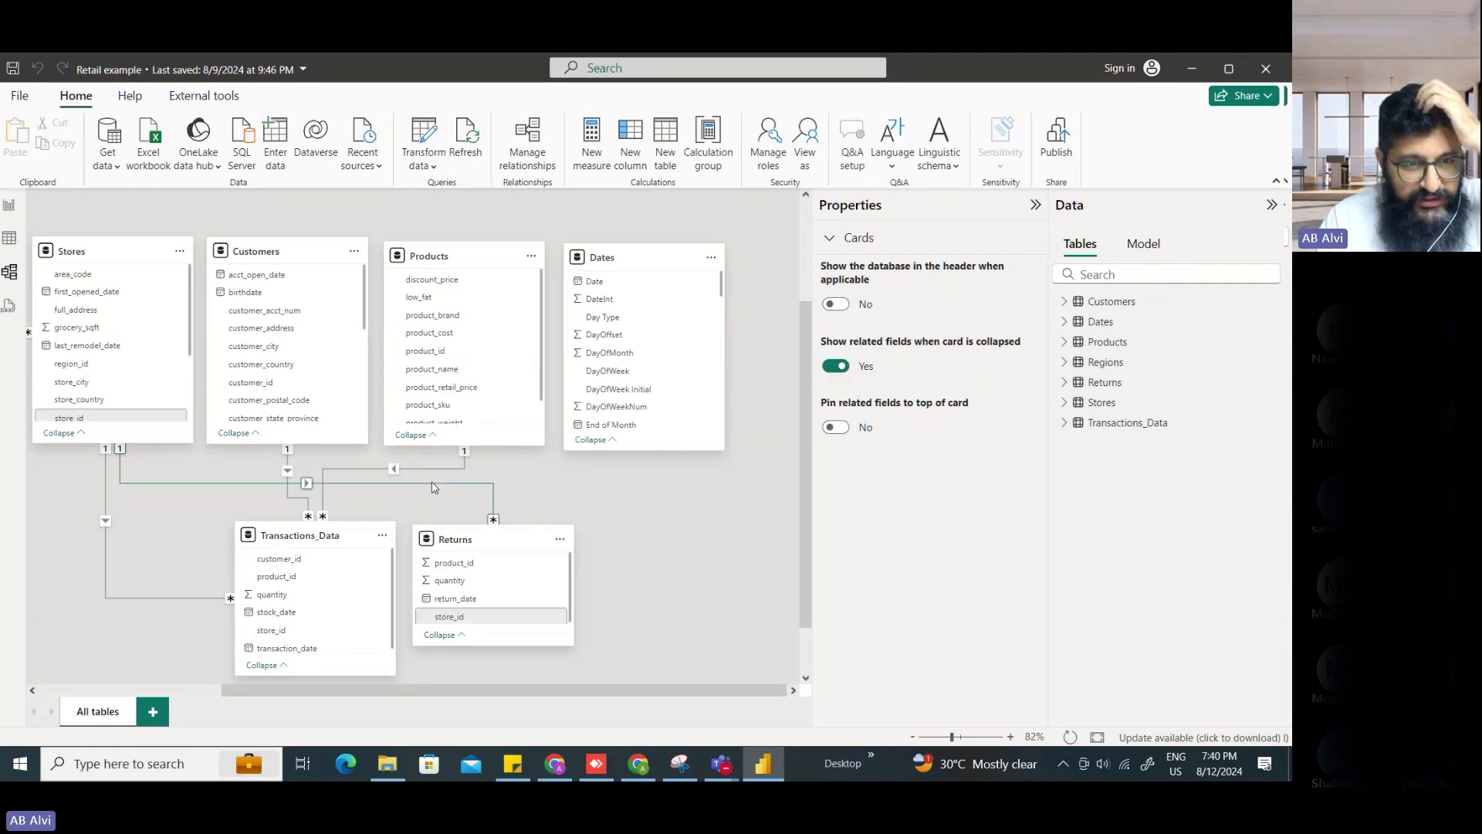
right_click(433, 485)
left_click(439, 495)
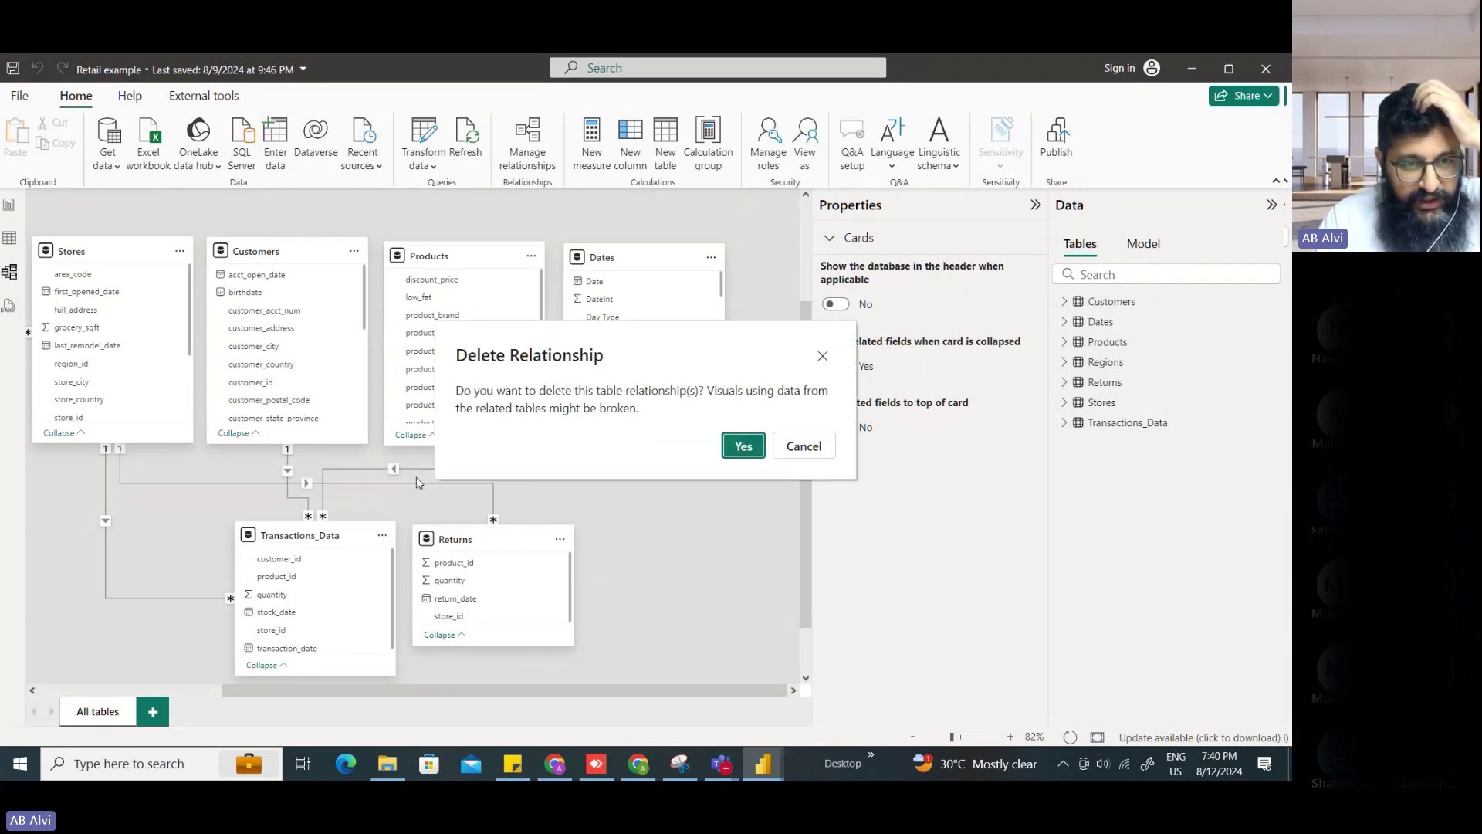
left_click(745, 448)
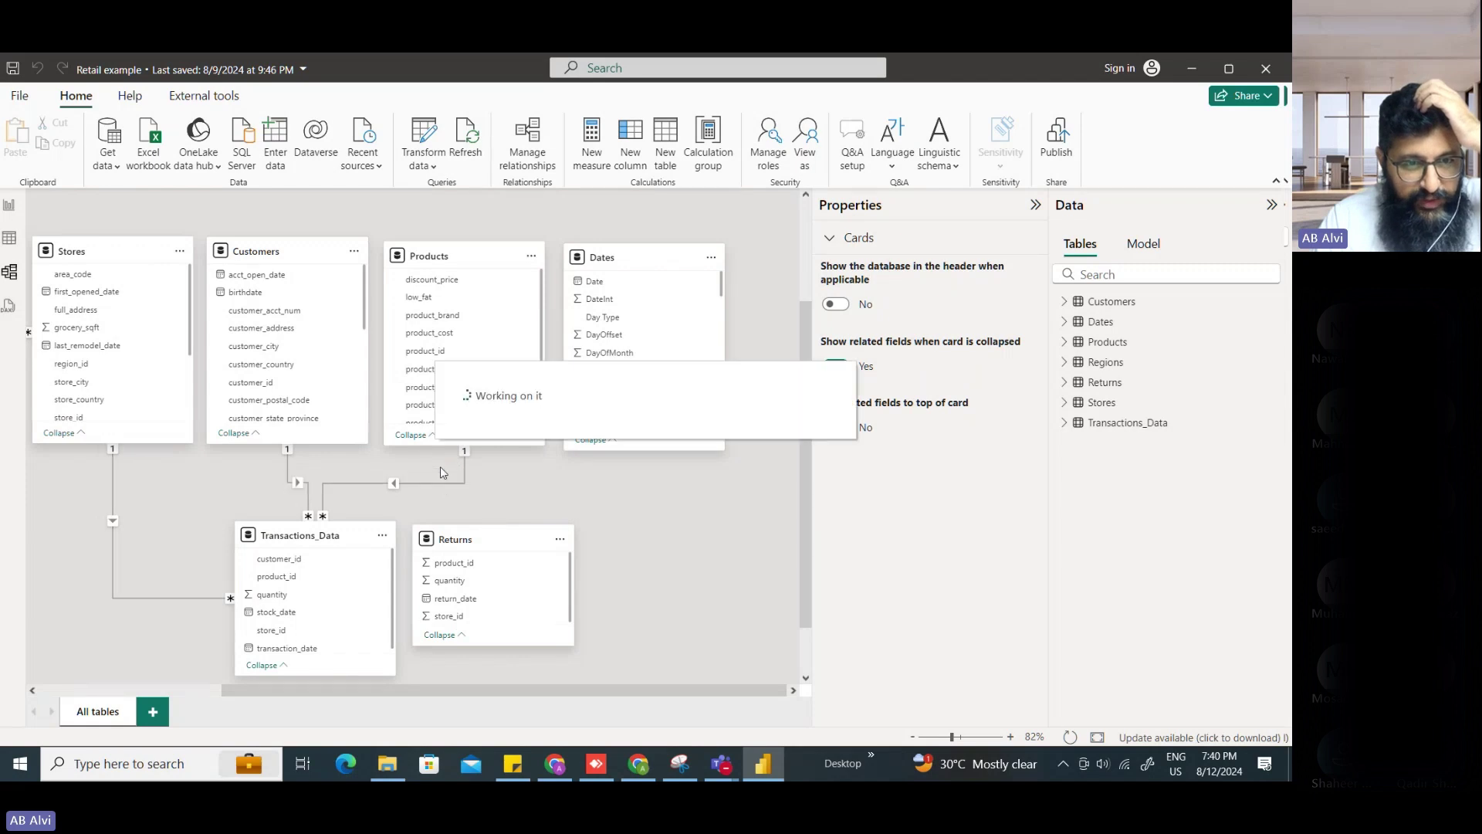
- Delete the remaining relationships from Products, Customers and Stores to Transactions_Data, and between Regions and Stores
left_click(438, 483)
right_click(438, 484)
left_click(444, 491)
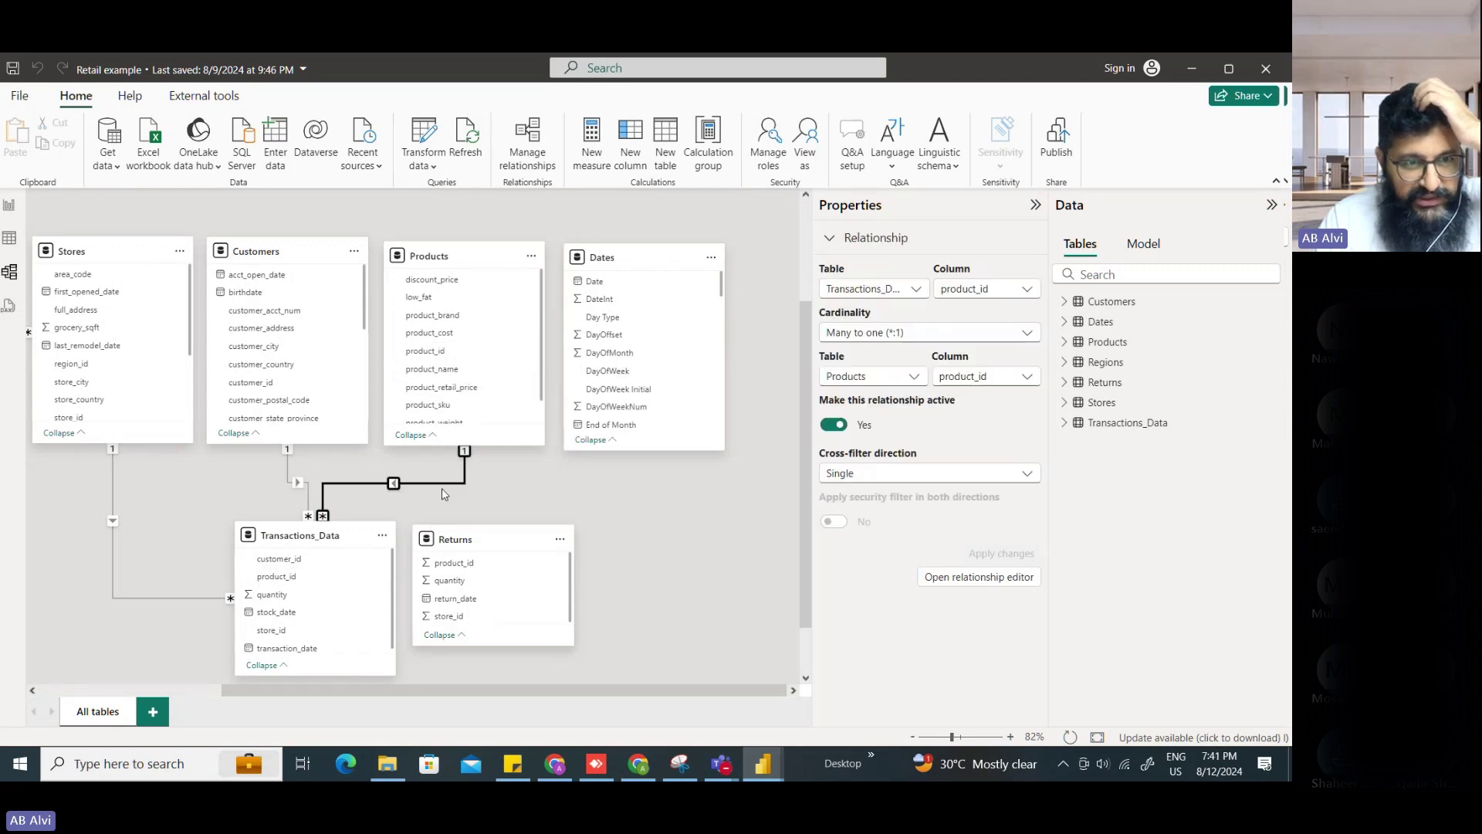
key("Escape")
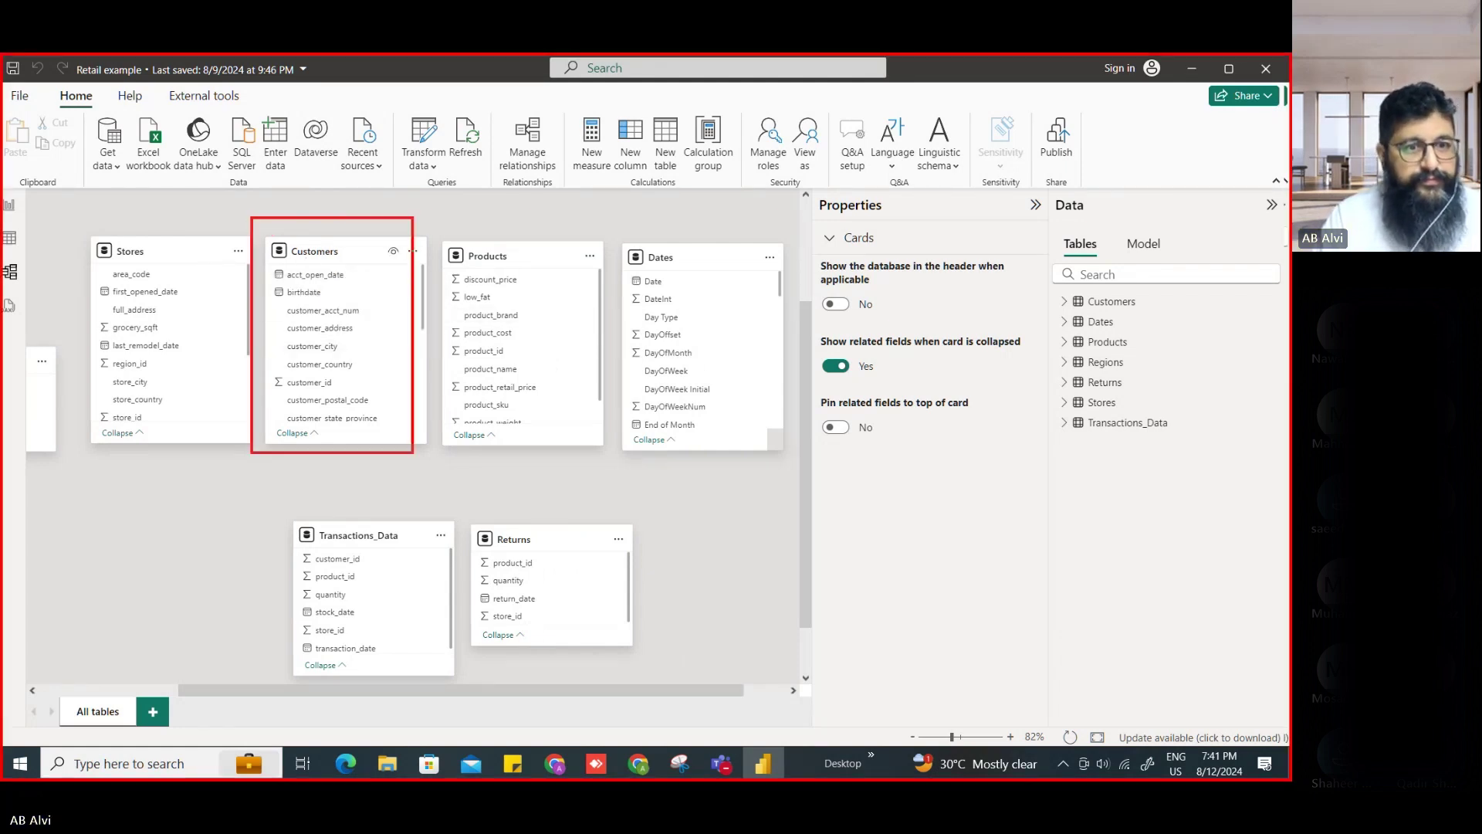
- Create an active one-to-many relationship from Customers to Transactions_Data on customer_id, with single cross-filter direction
left_click_drag(413, 453, 440, 472)
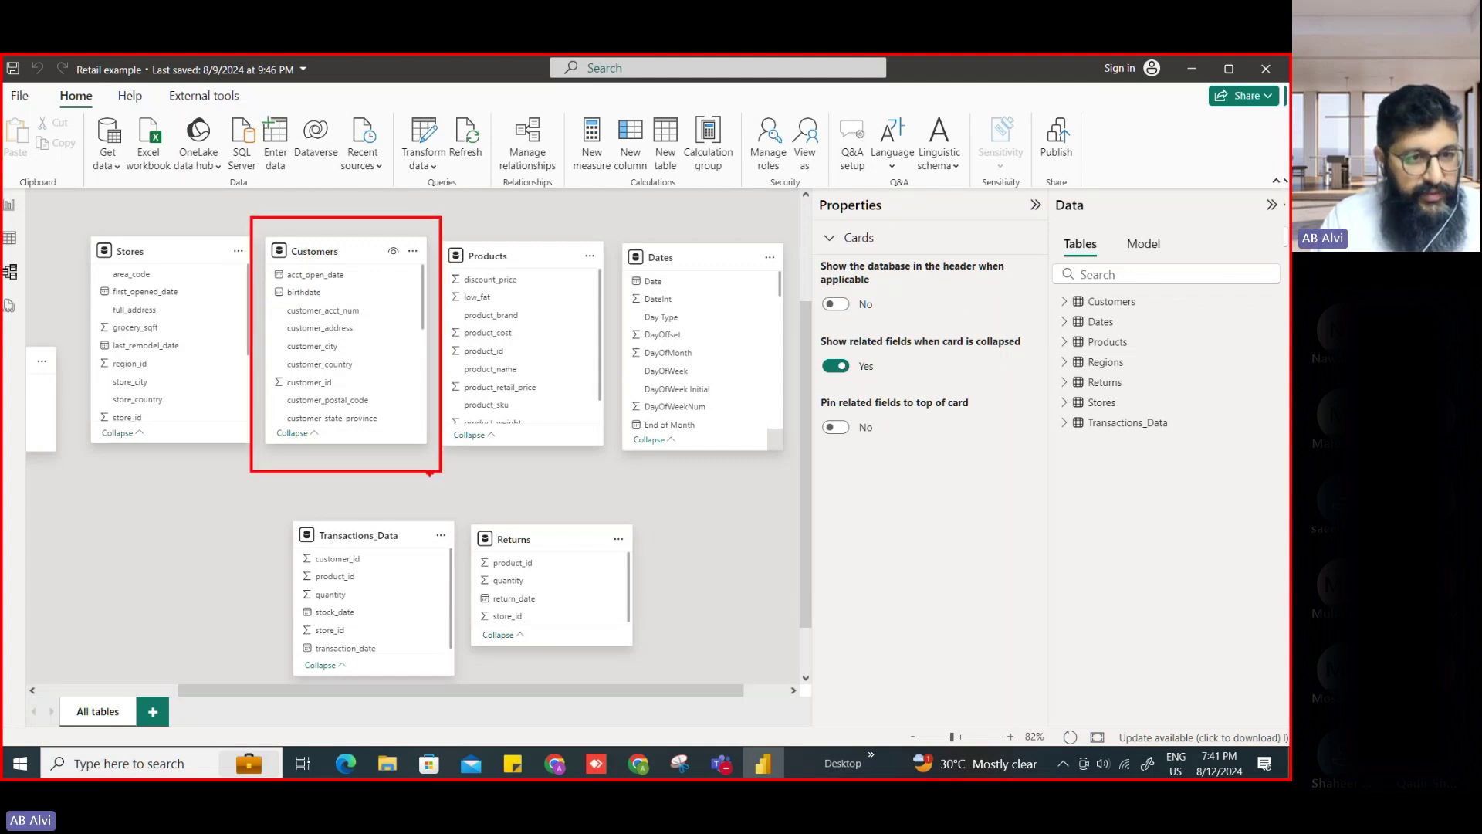
left_click(322, 386)
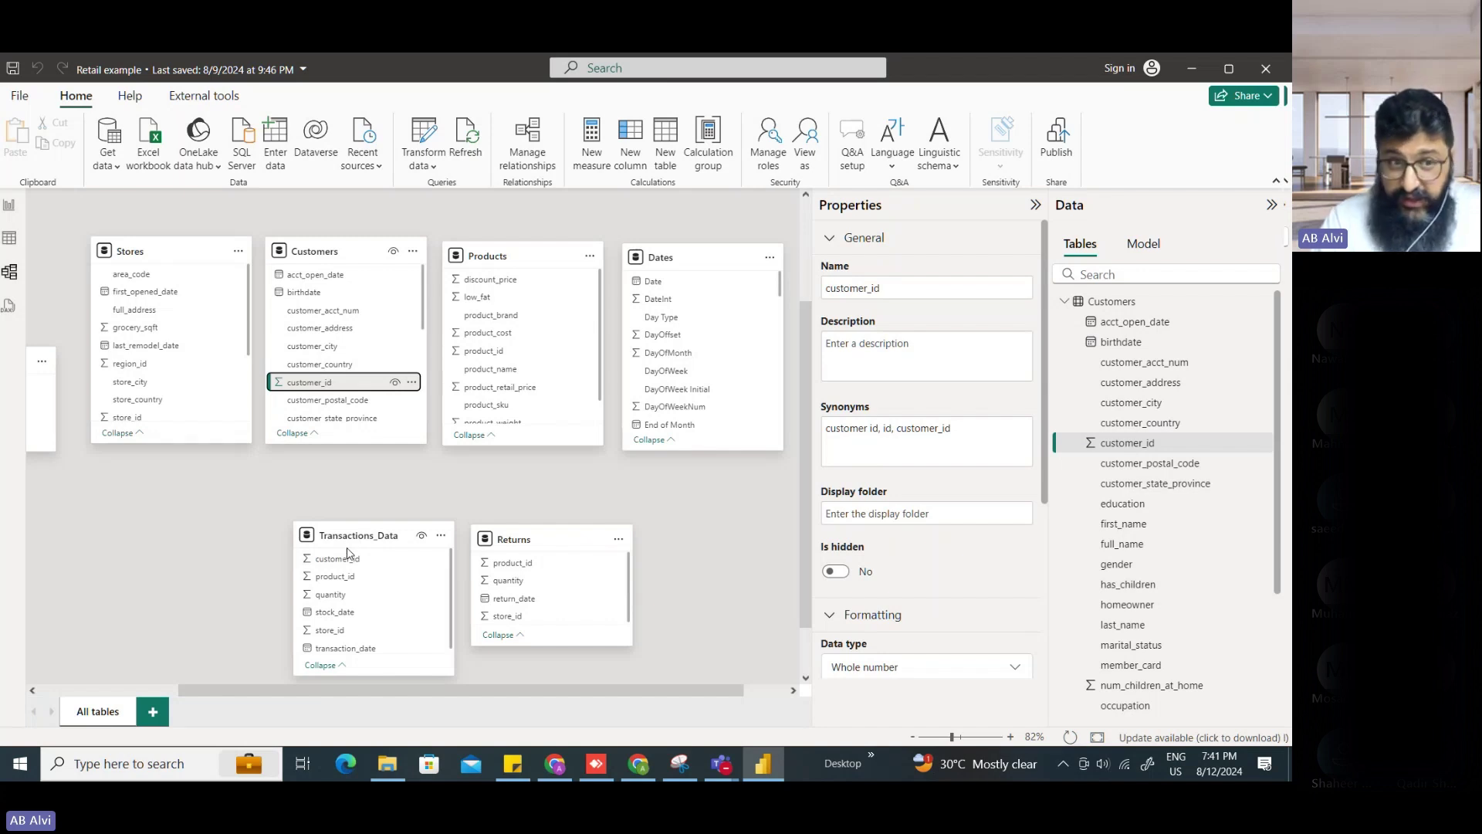
left_click_drag(329, 386, 305, 556)
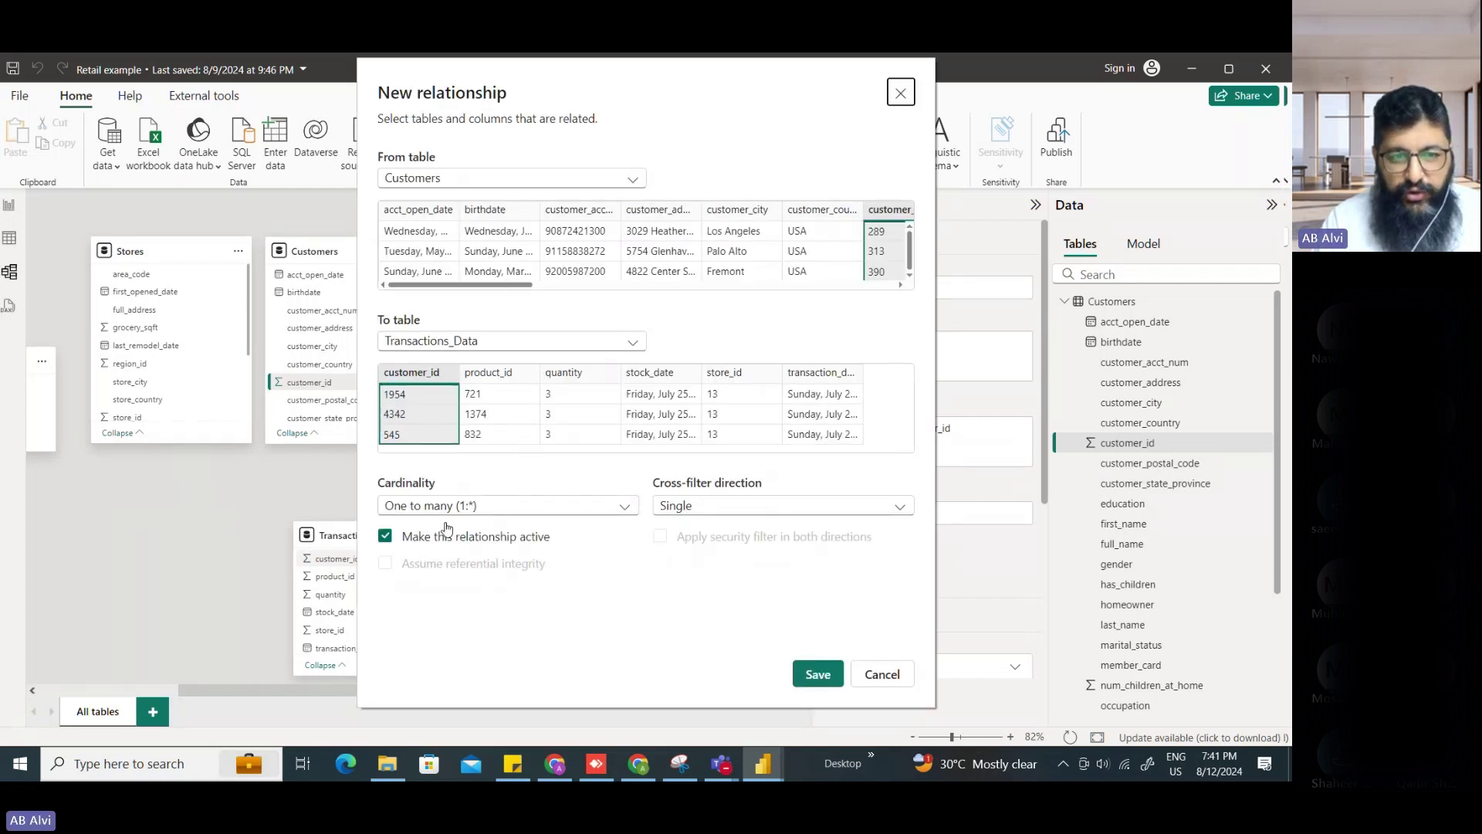
left_click(626, 514)
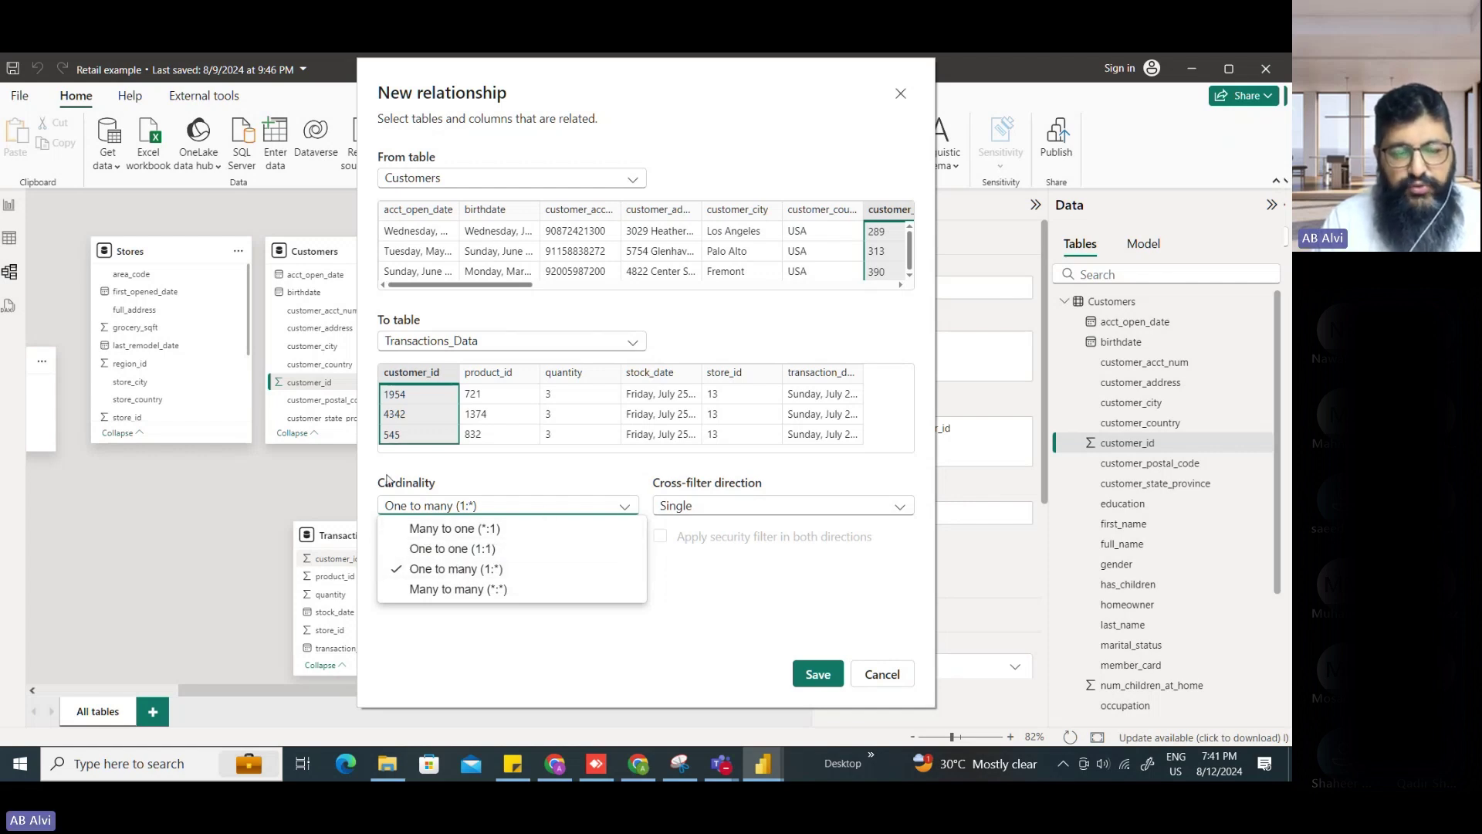
left_click(495, 572)
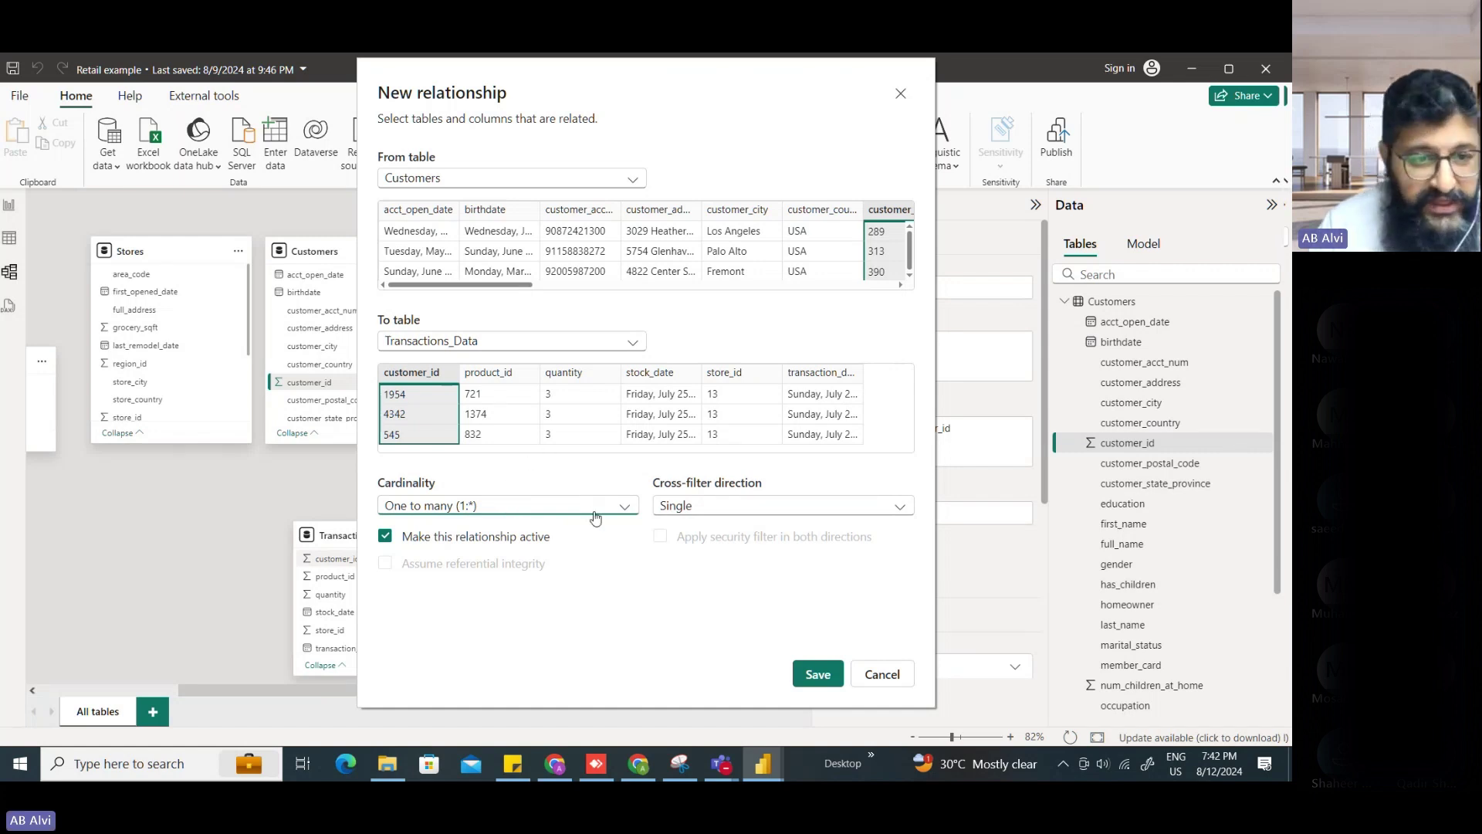
left_click(818, 674)
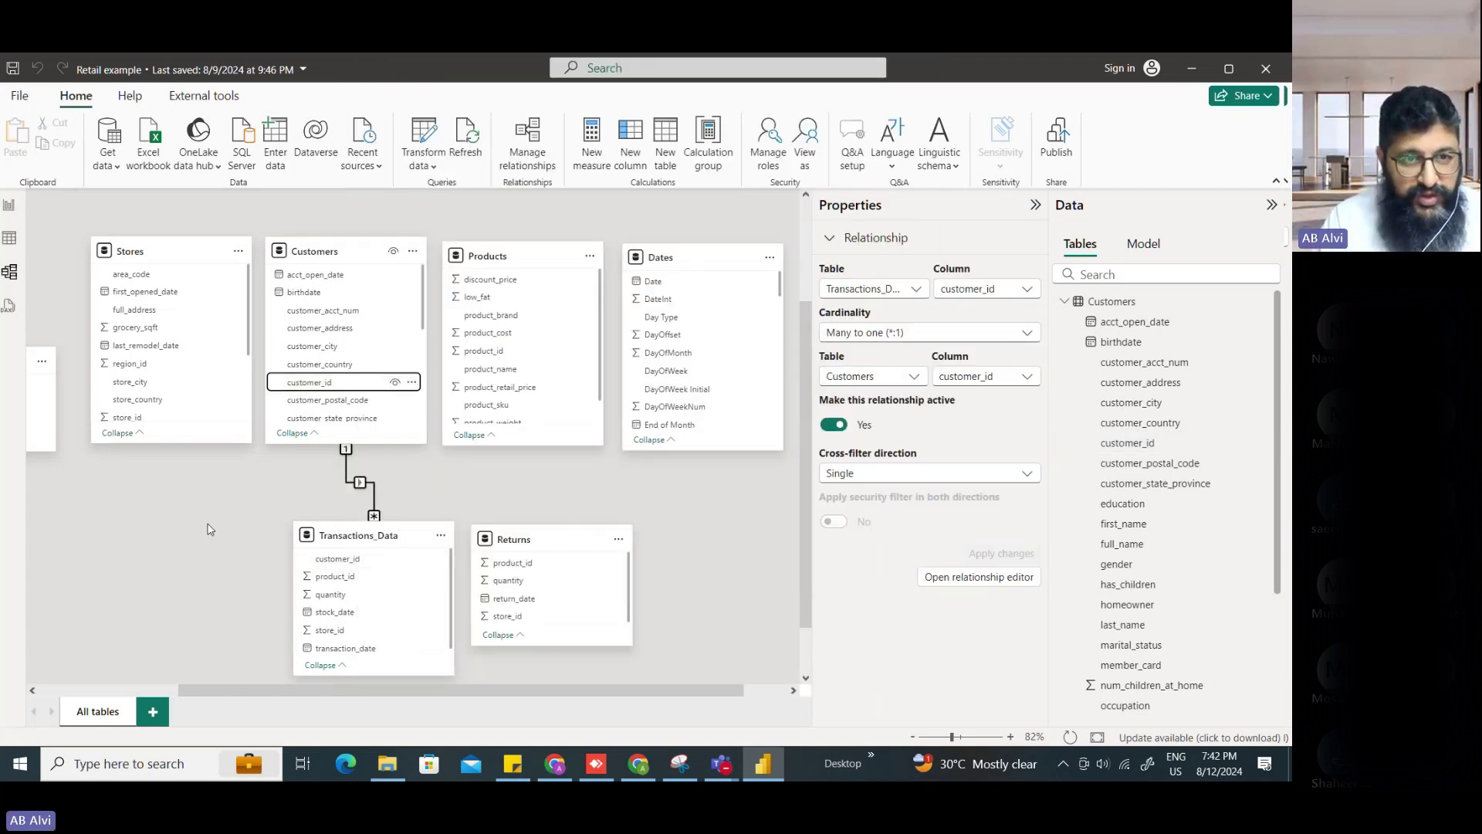
- Create an active one-to-many relationship from Products to Transactions_Data on product_id
left_click(502, 352)
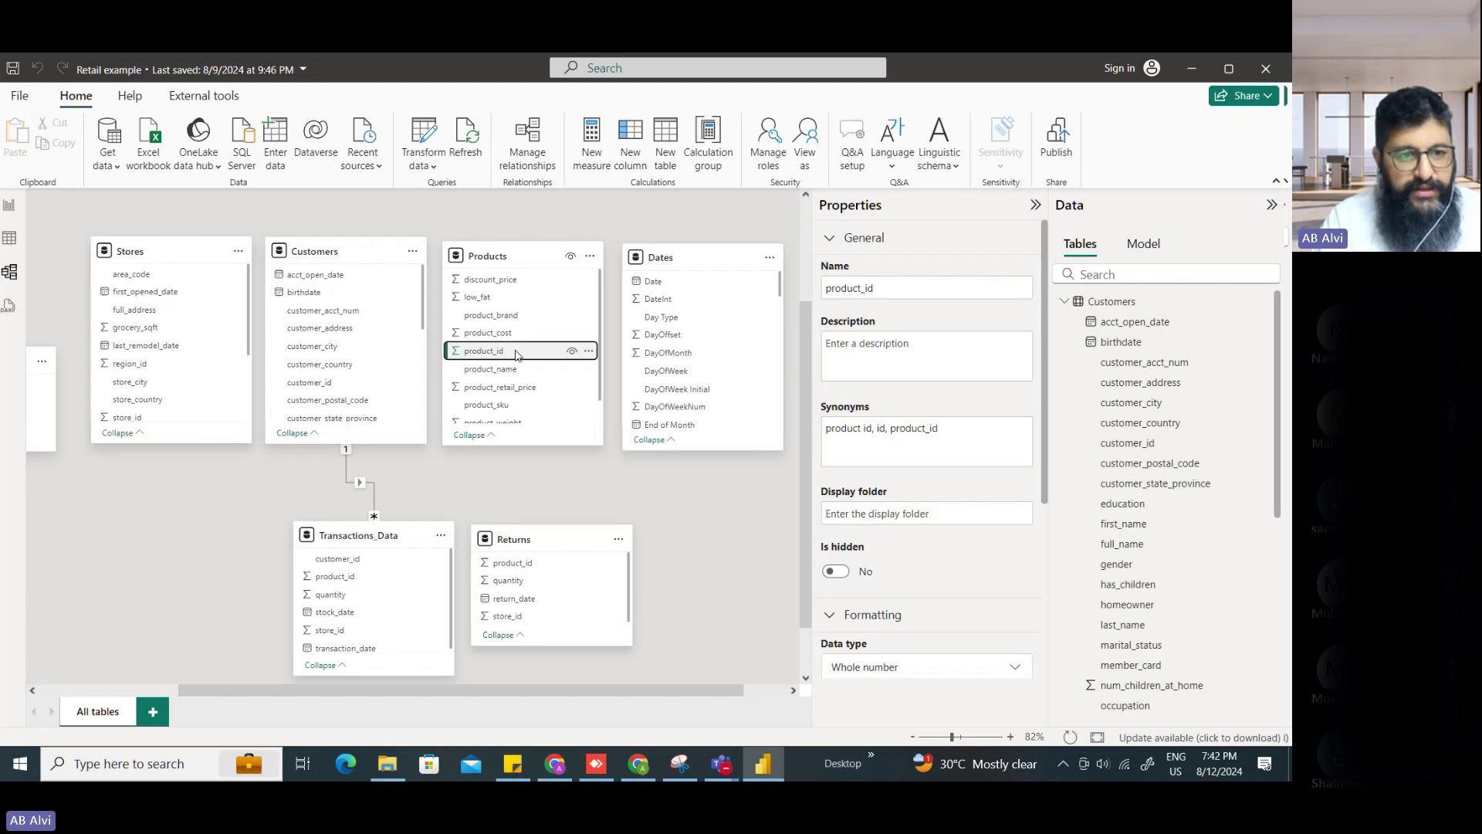
left_click_drag(516, 355, 336, 576)
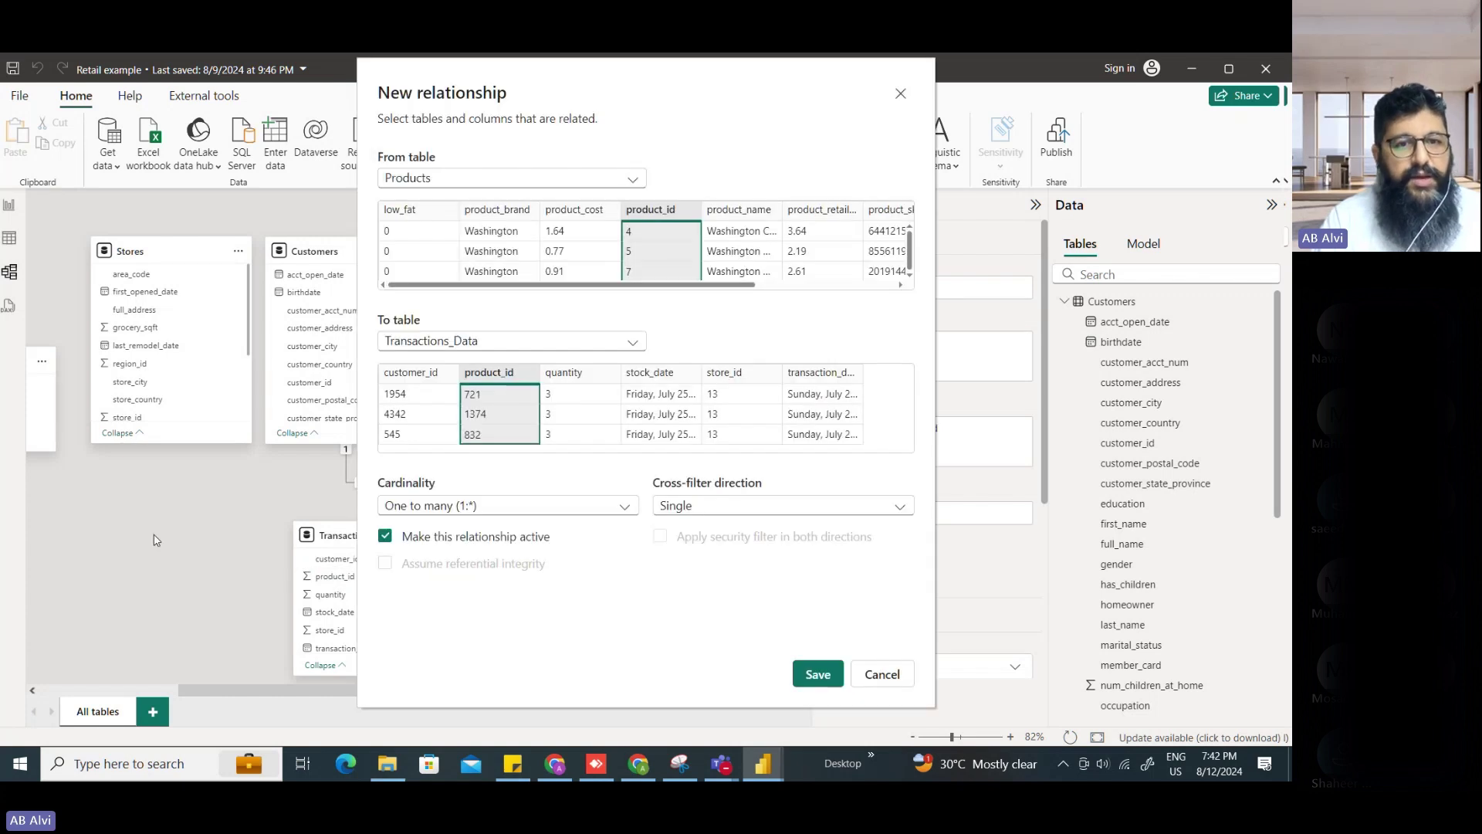
left_click(818, 674)
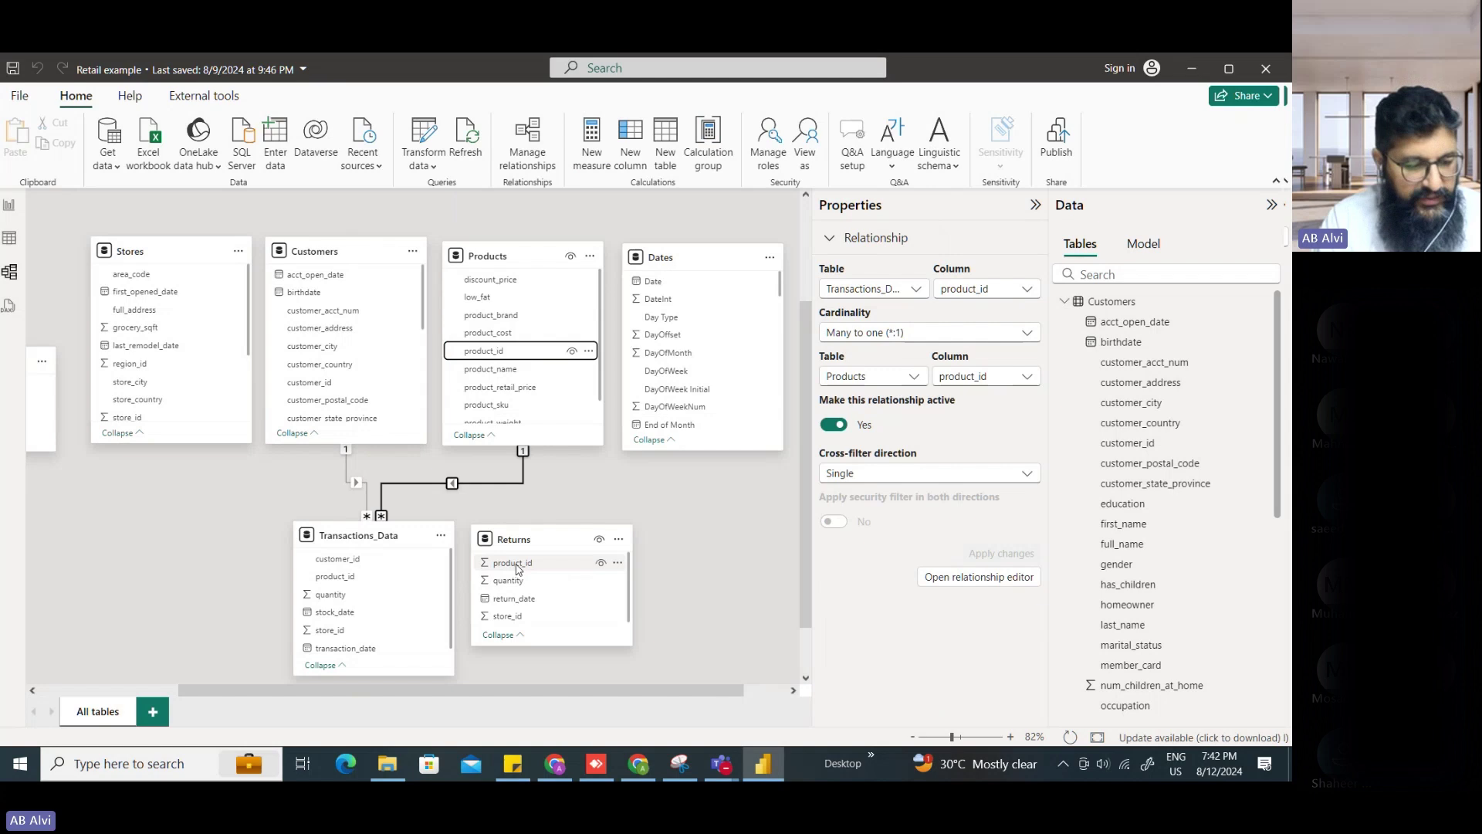
- Create an active one-to-many relationship from Products to Returns on product_id
left_click_drag(475, 541, 564, 581)
key("Escape")
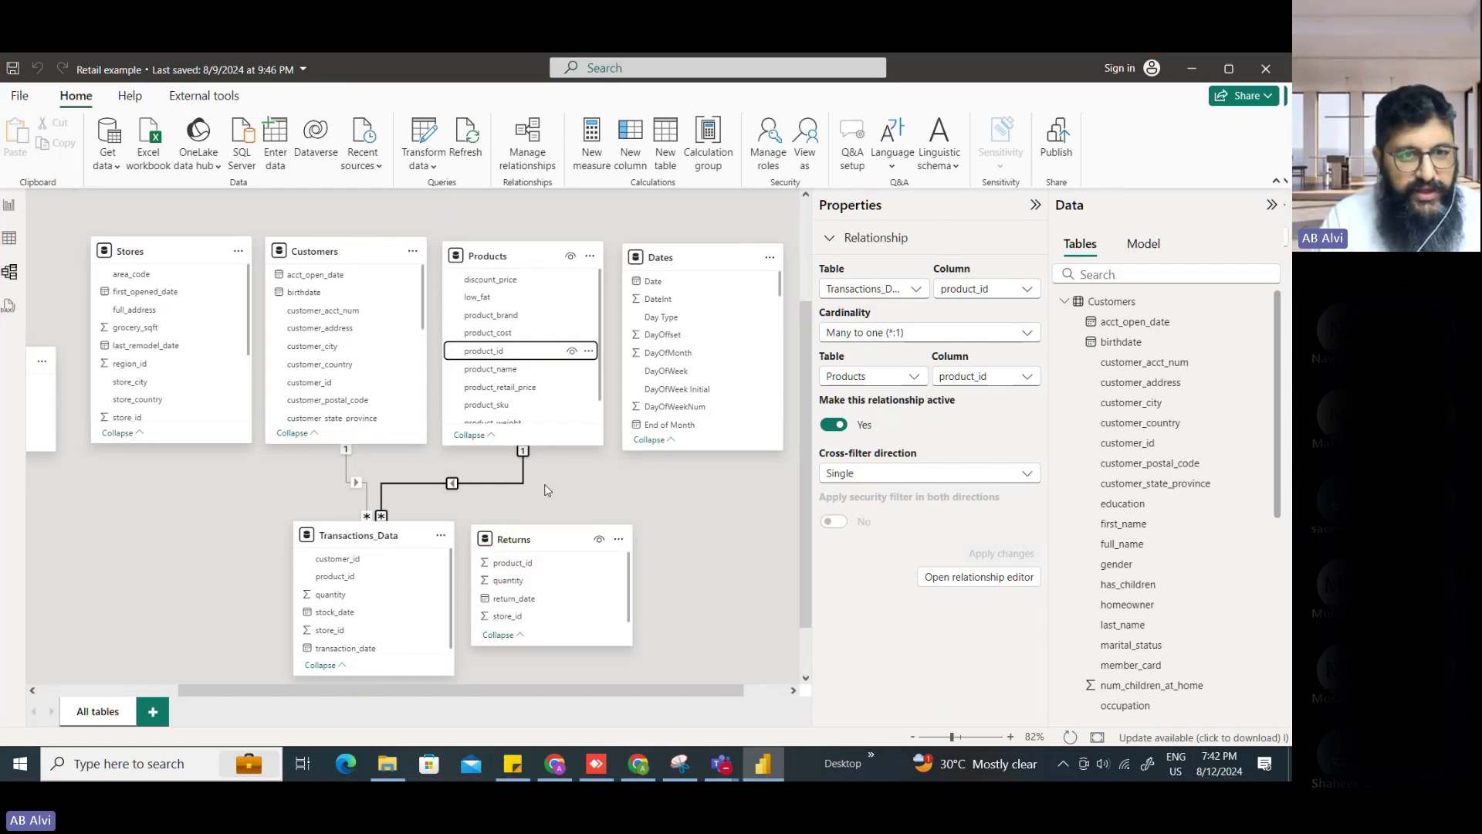
left_click(521, 352)
left_click_drag(522, 354, 543, 563)
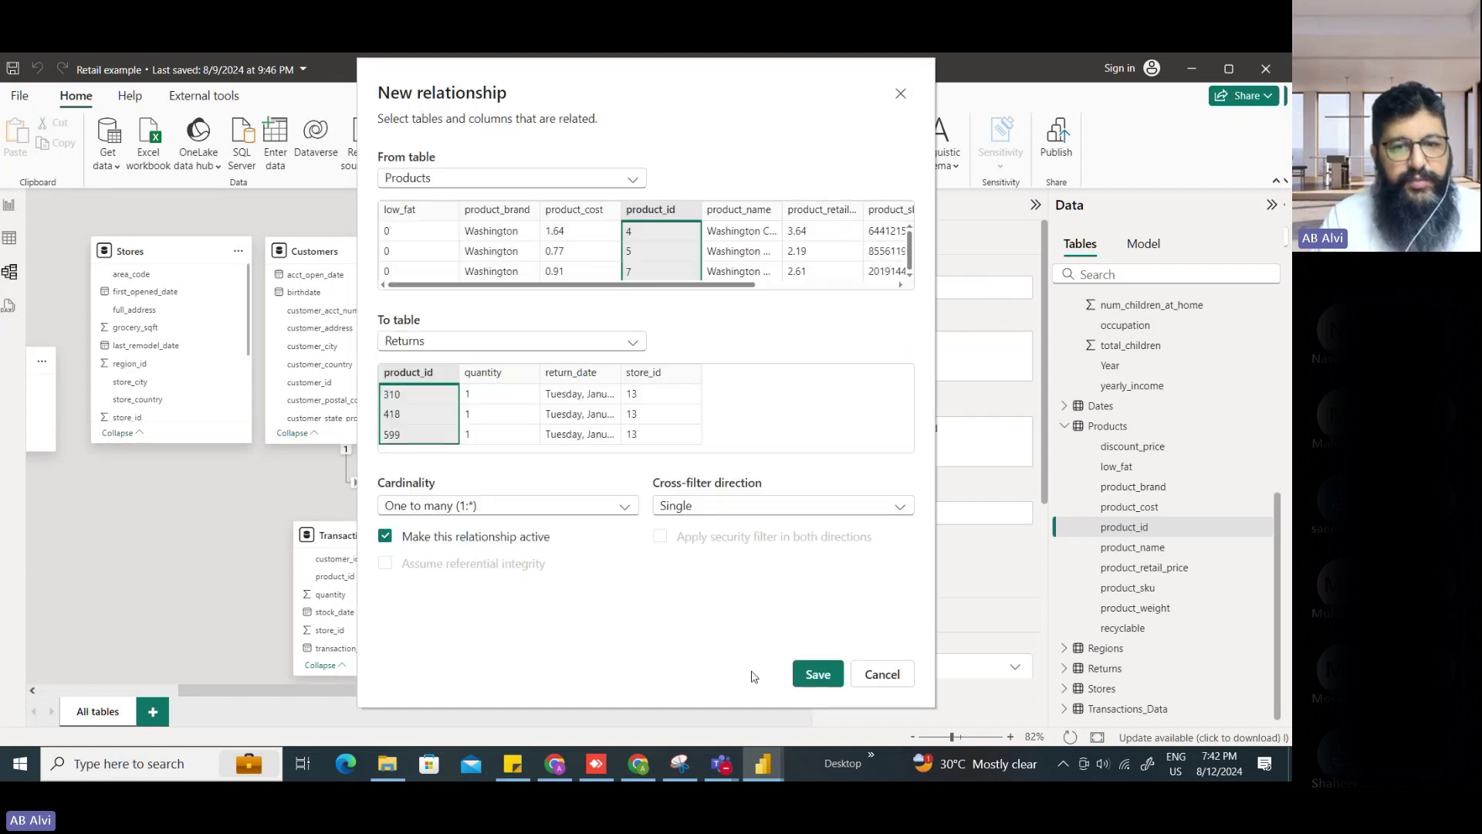
left_click(817, 674)
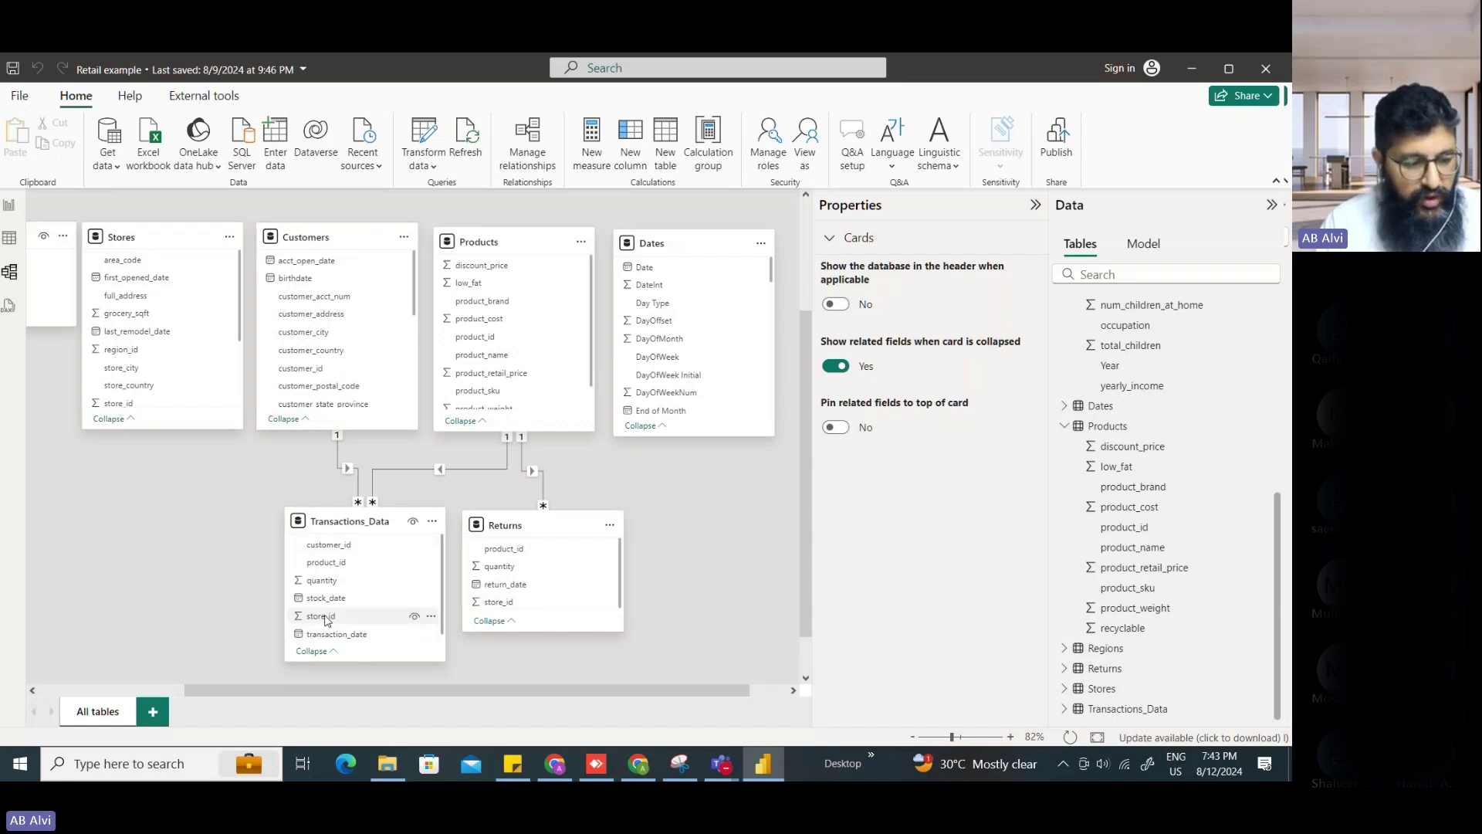
- Create an active one-to-many relationship from Stores to Transactions_Data on store_id
left_click_drag(279, 605, 366, 630)
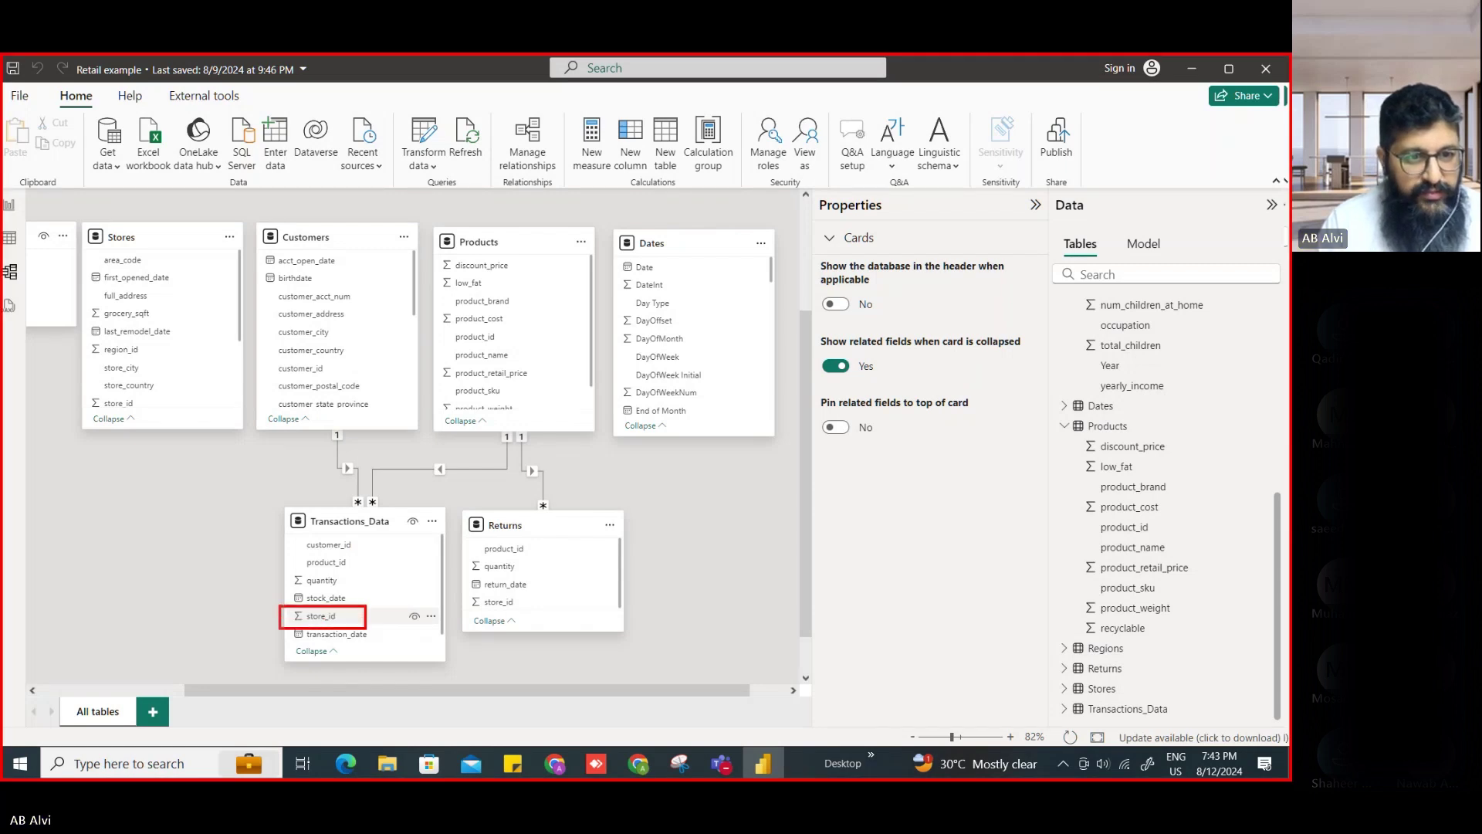
left_click_drag(466, 593, 534, 615)
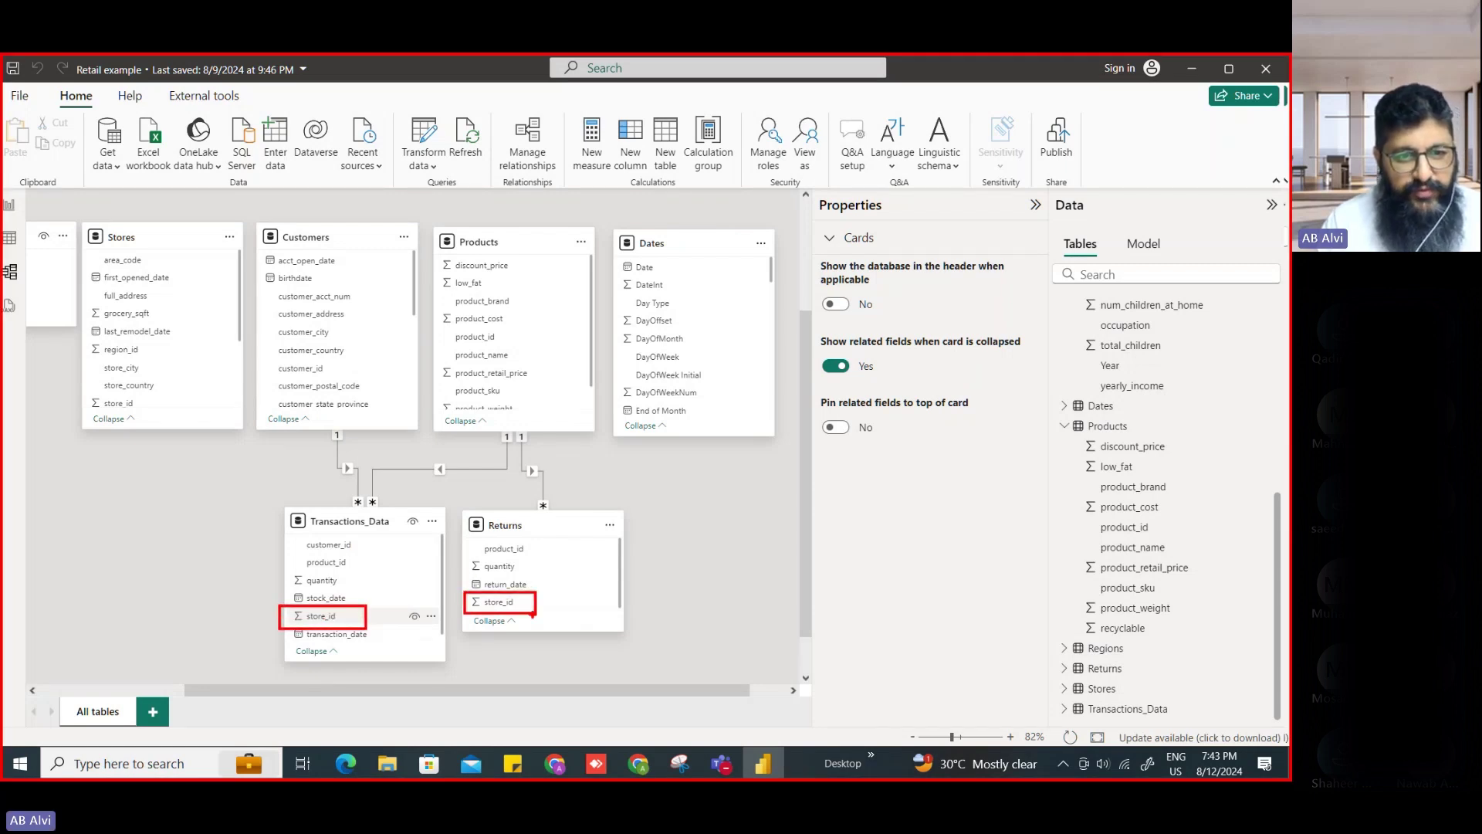
left_click(116, 404)
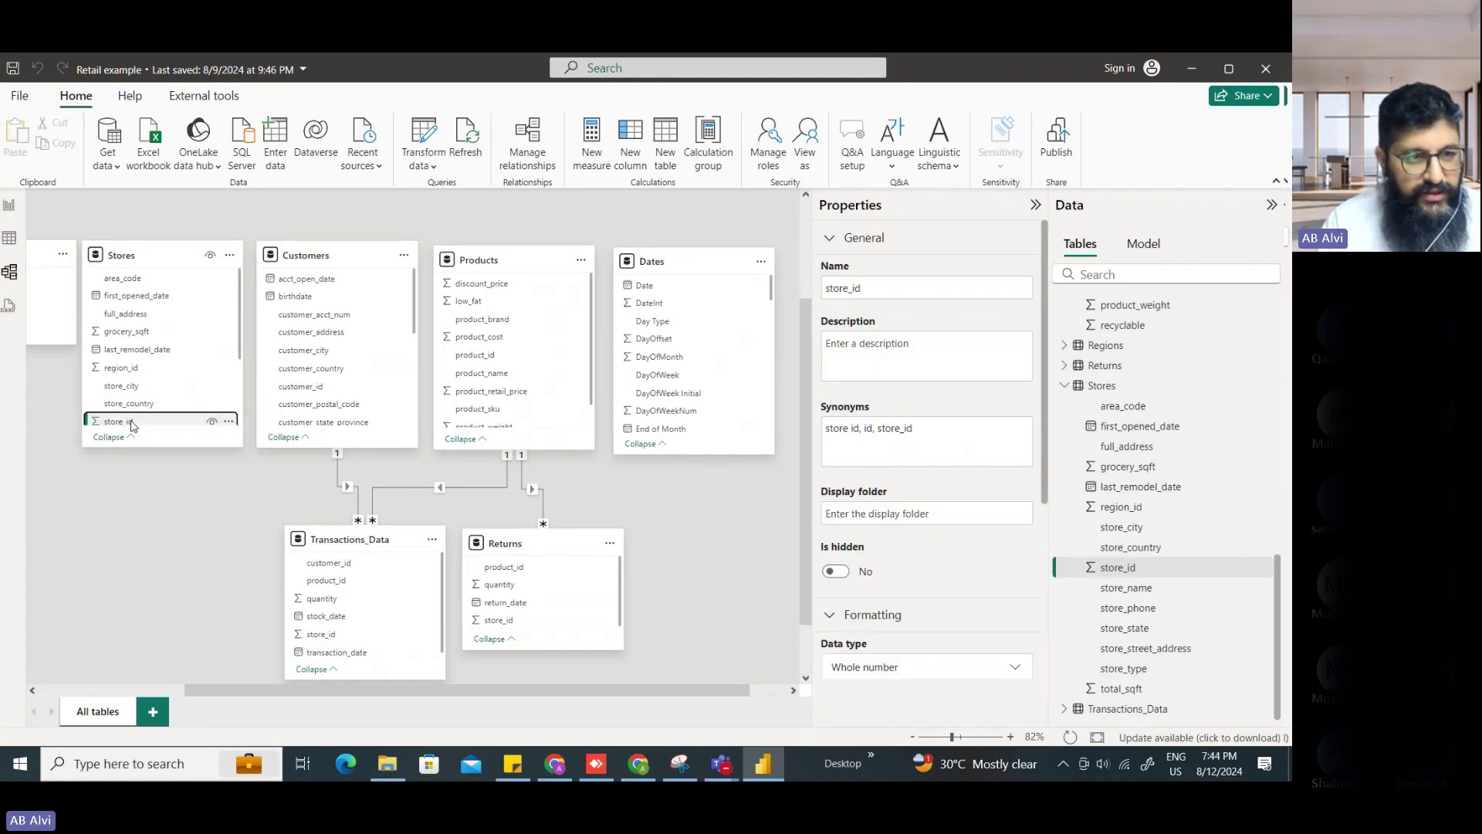
left_click_drag(132, 425, 335, 642)
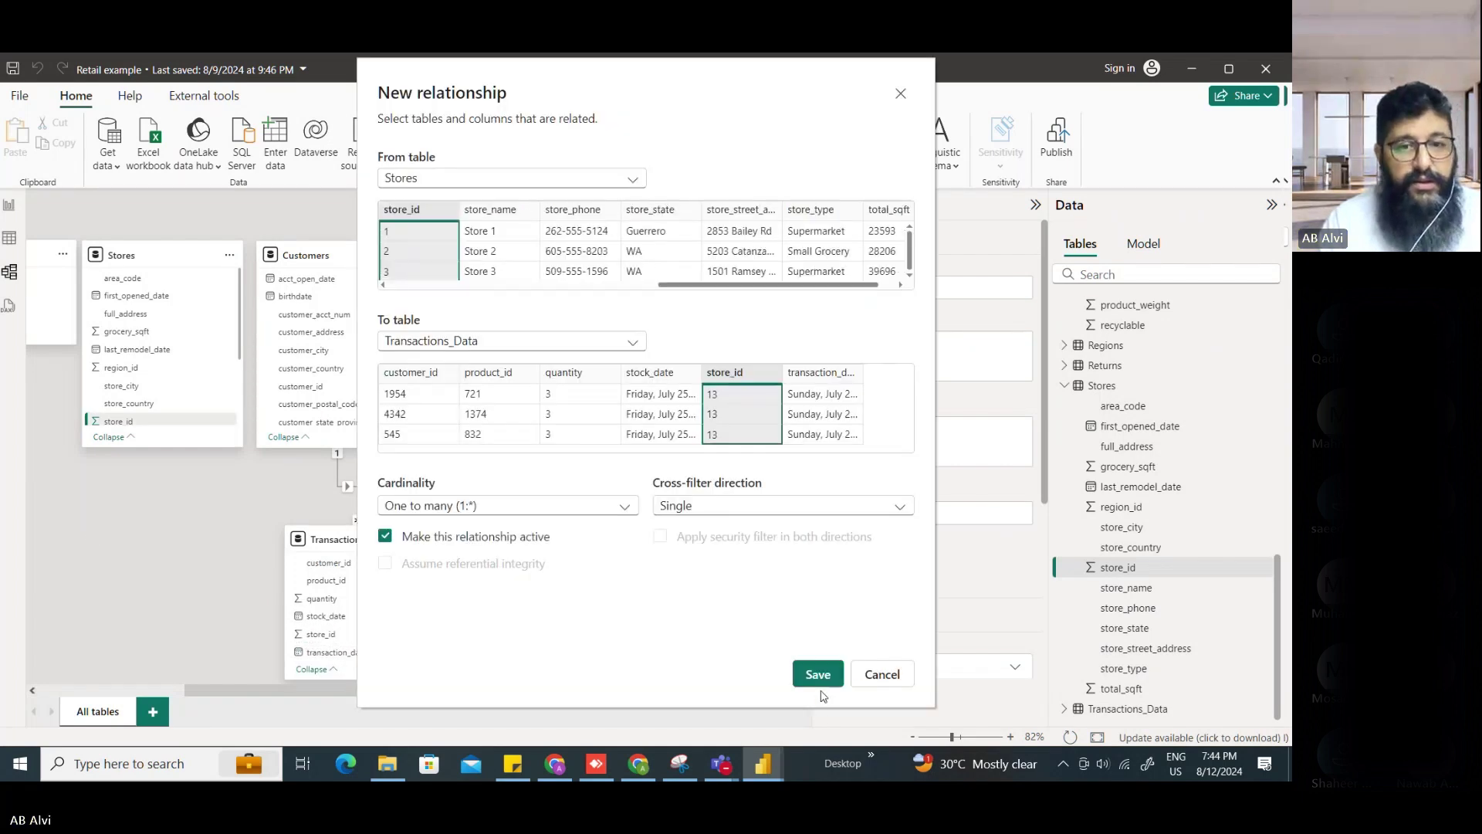
left_click(820, 681)
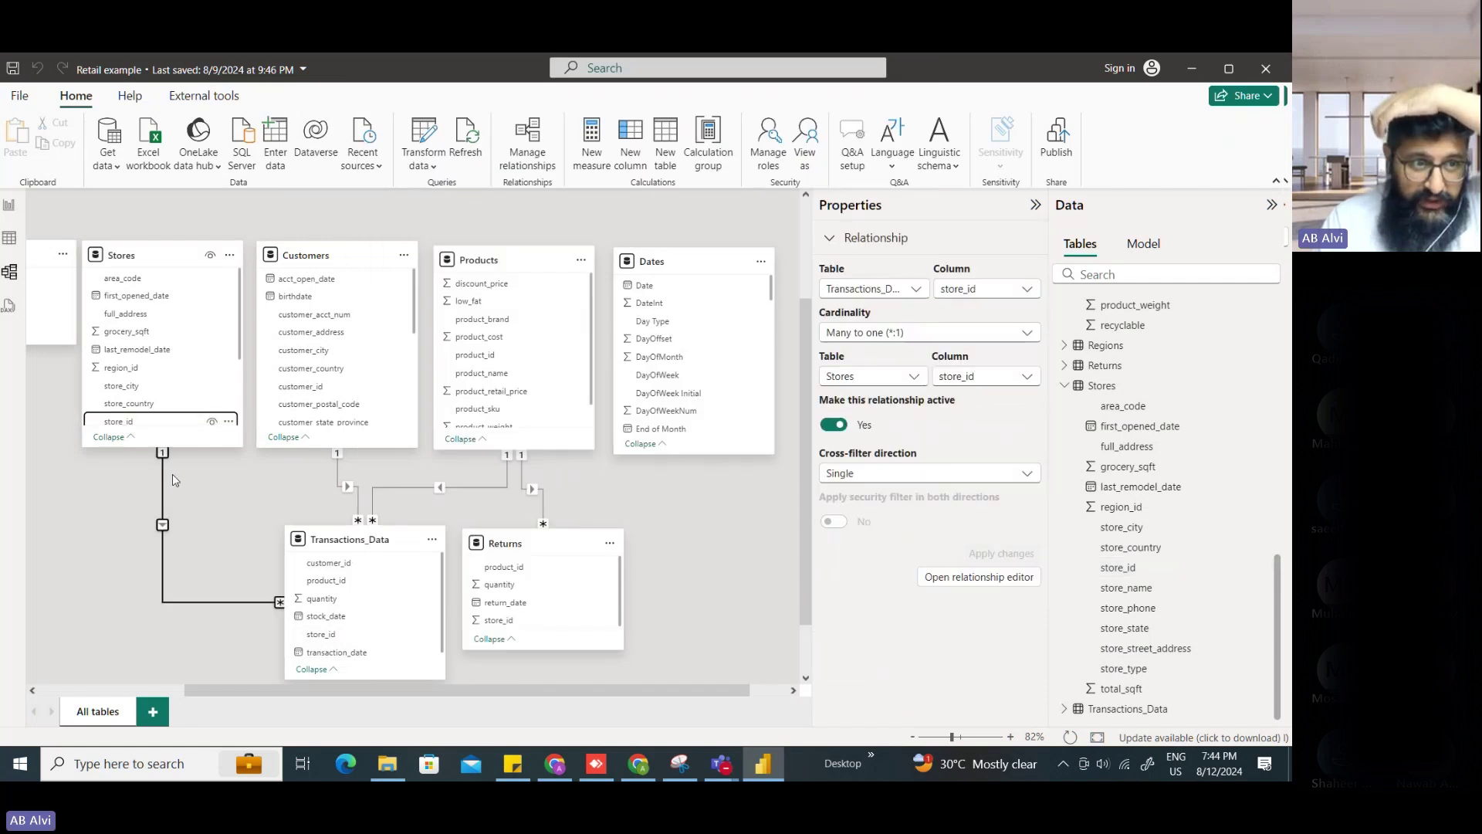
- Create an active one-to-many relationship from Stores to Returns on store_id
left_click(173, 480)
left_click(155, 426)
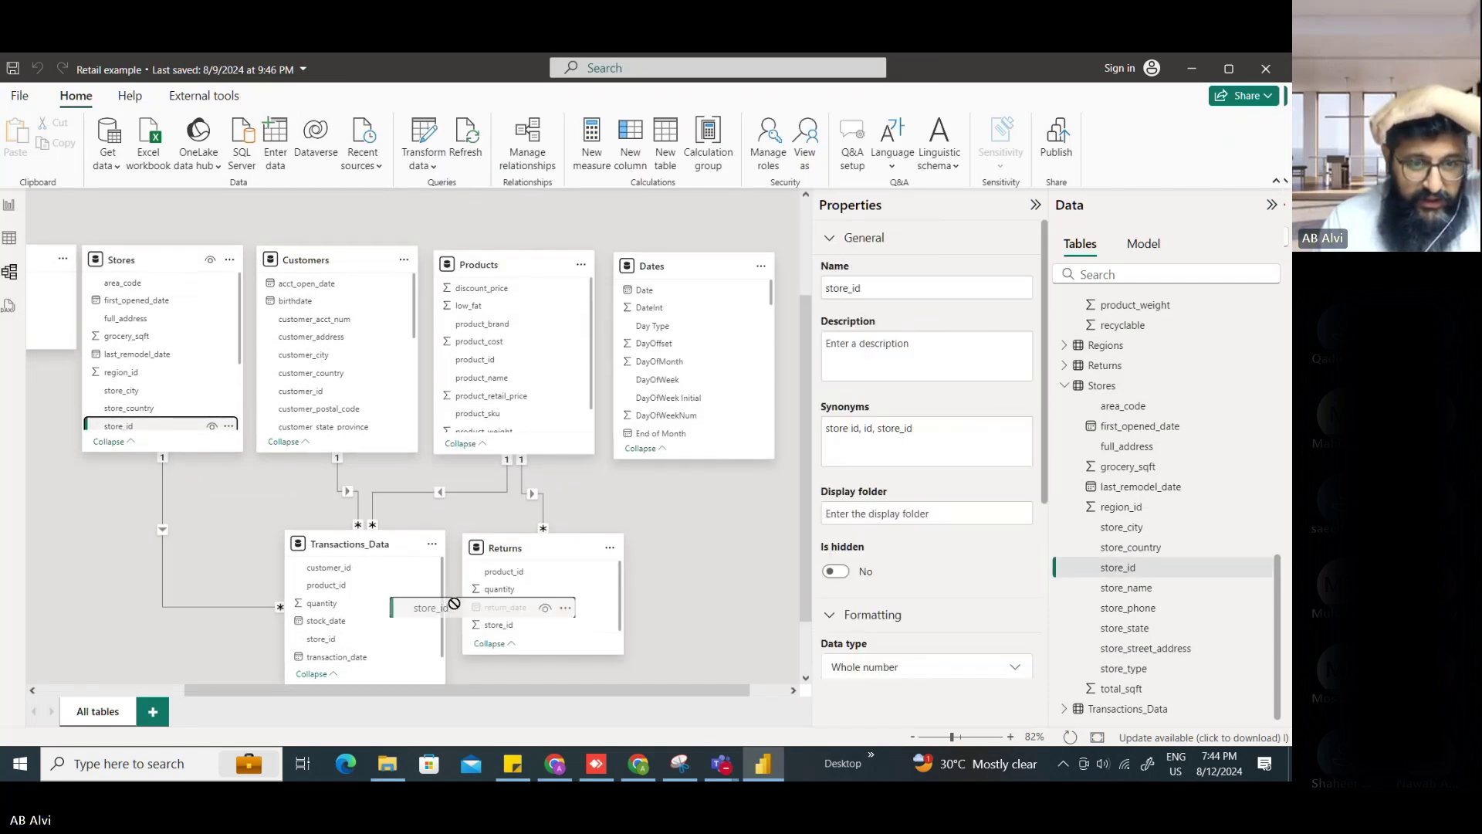
double_click(168, 571)
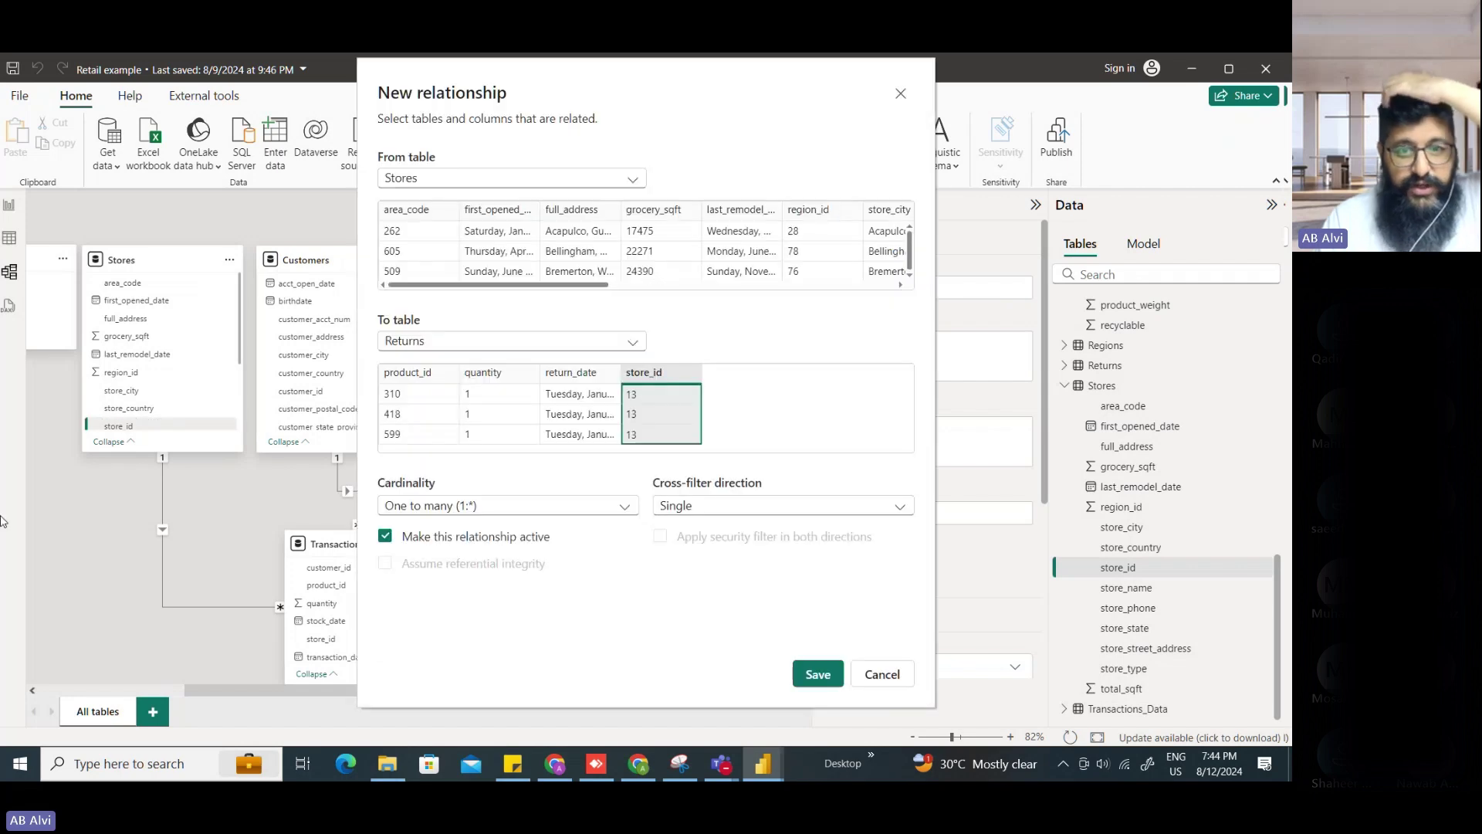
left_click(811, 677)
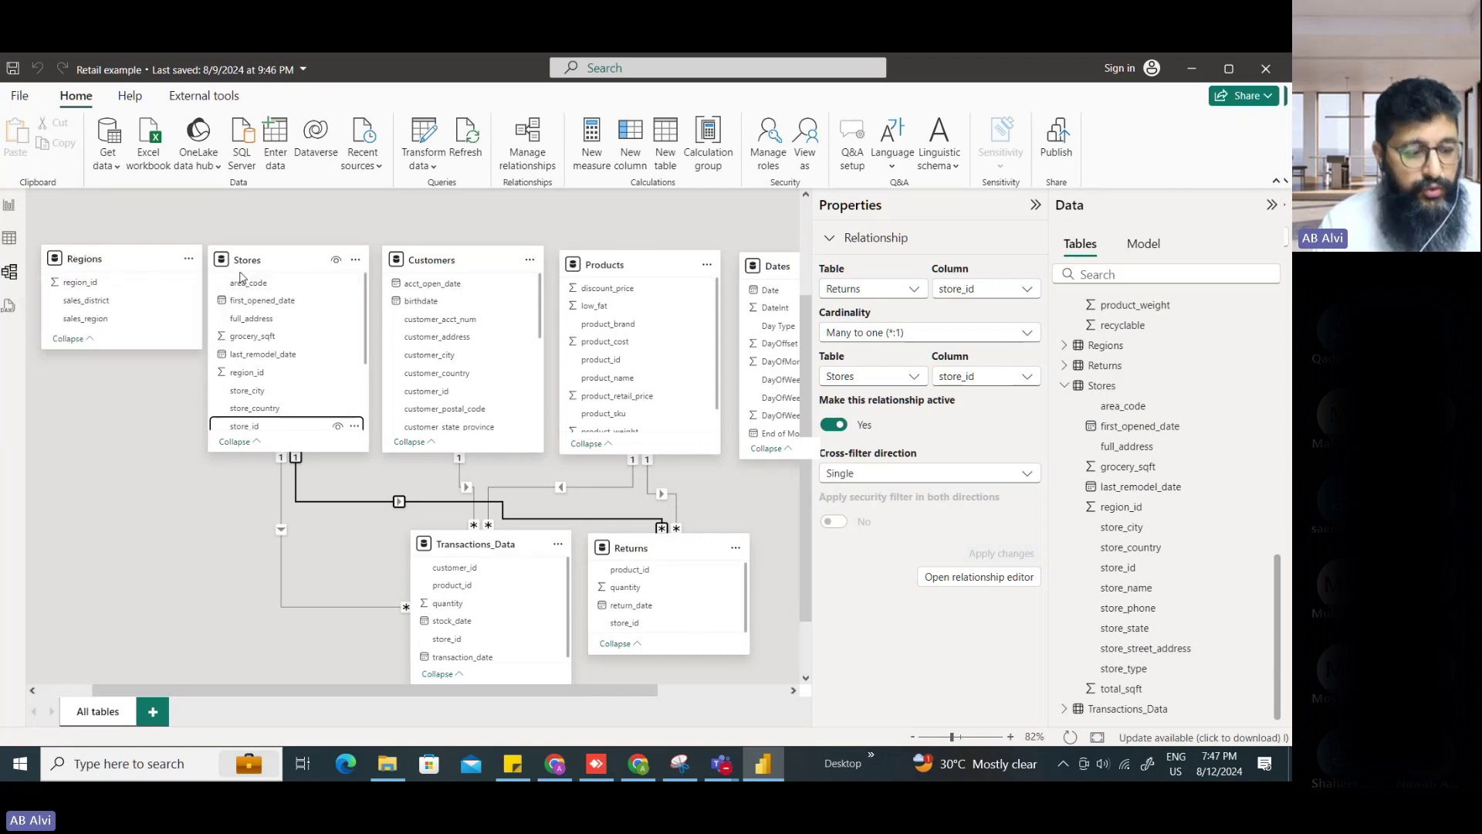
left_click_drag(31, 223, 380, 481)
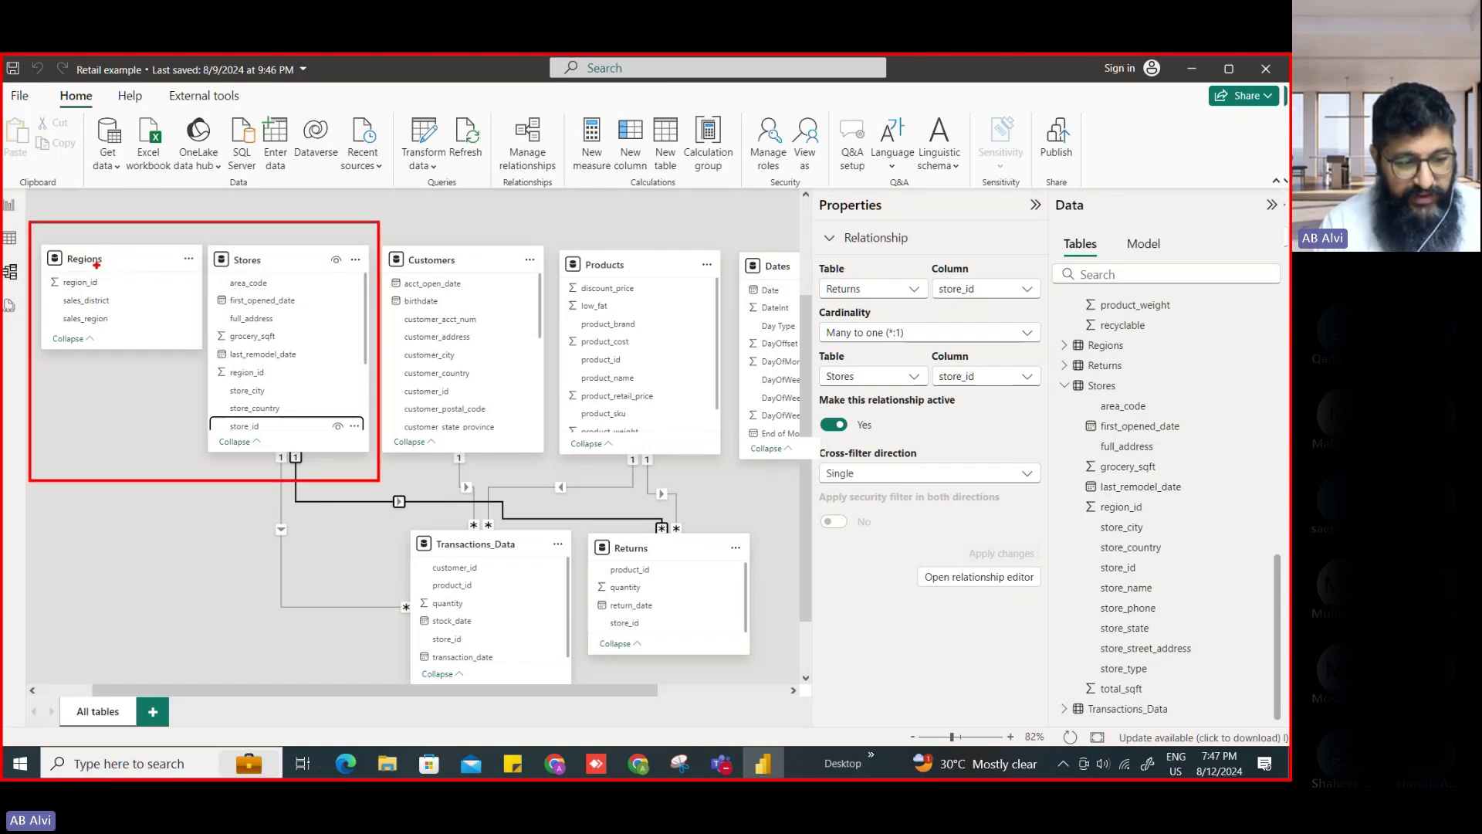
key("Escape")
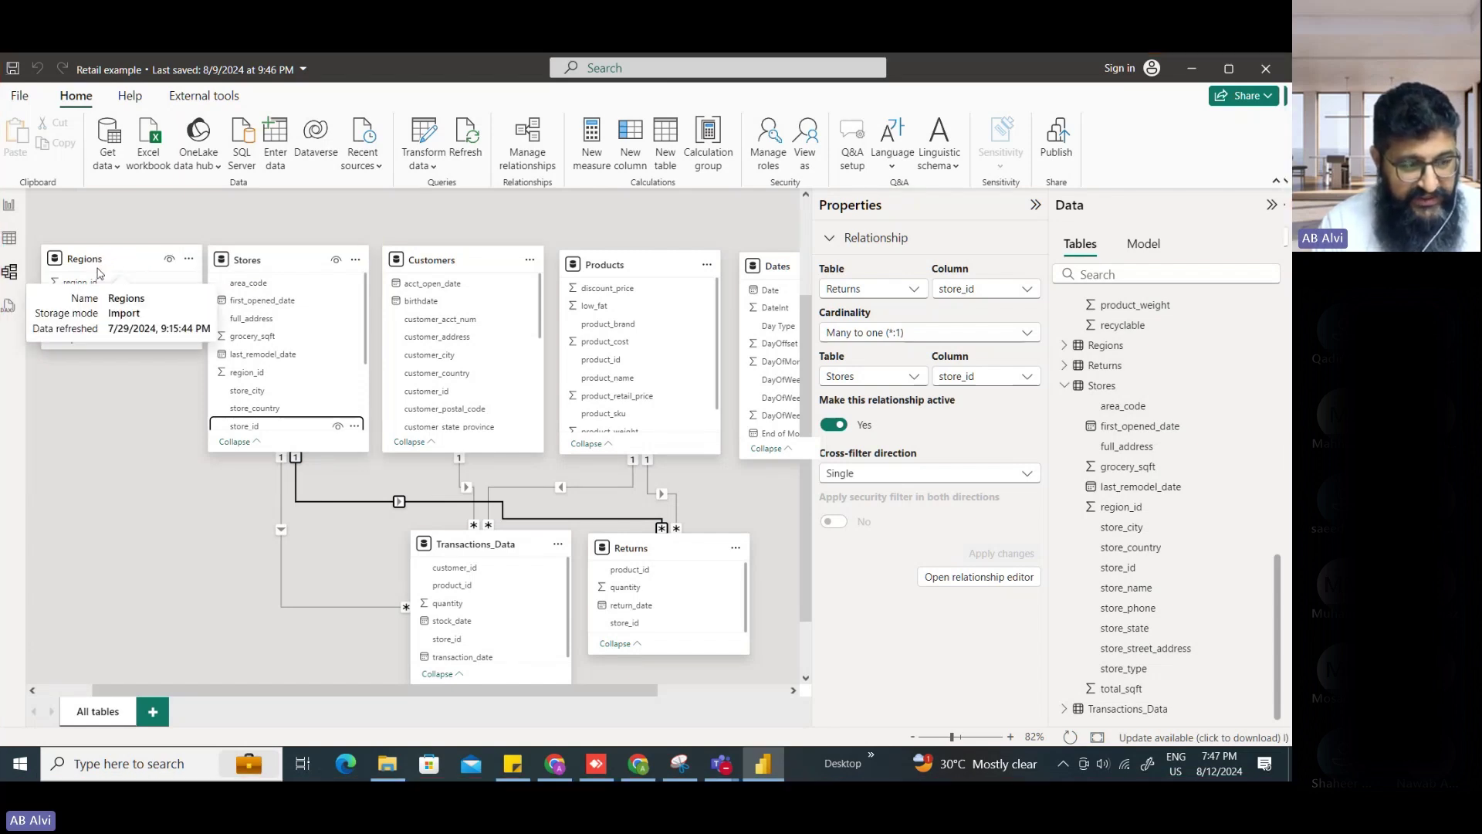
key("ctrl+2")
mouse_move(45, 265)
left_mouse_down()
mouse_move(75, 292)
mouse_move(110, 294)
left_mouse_up()
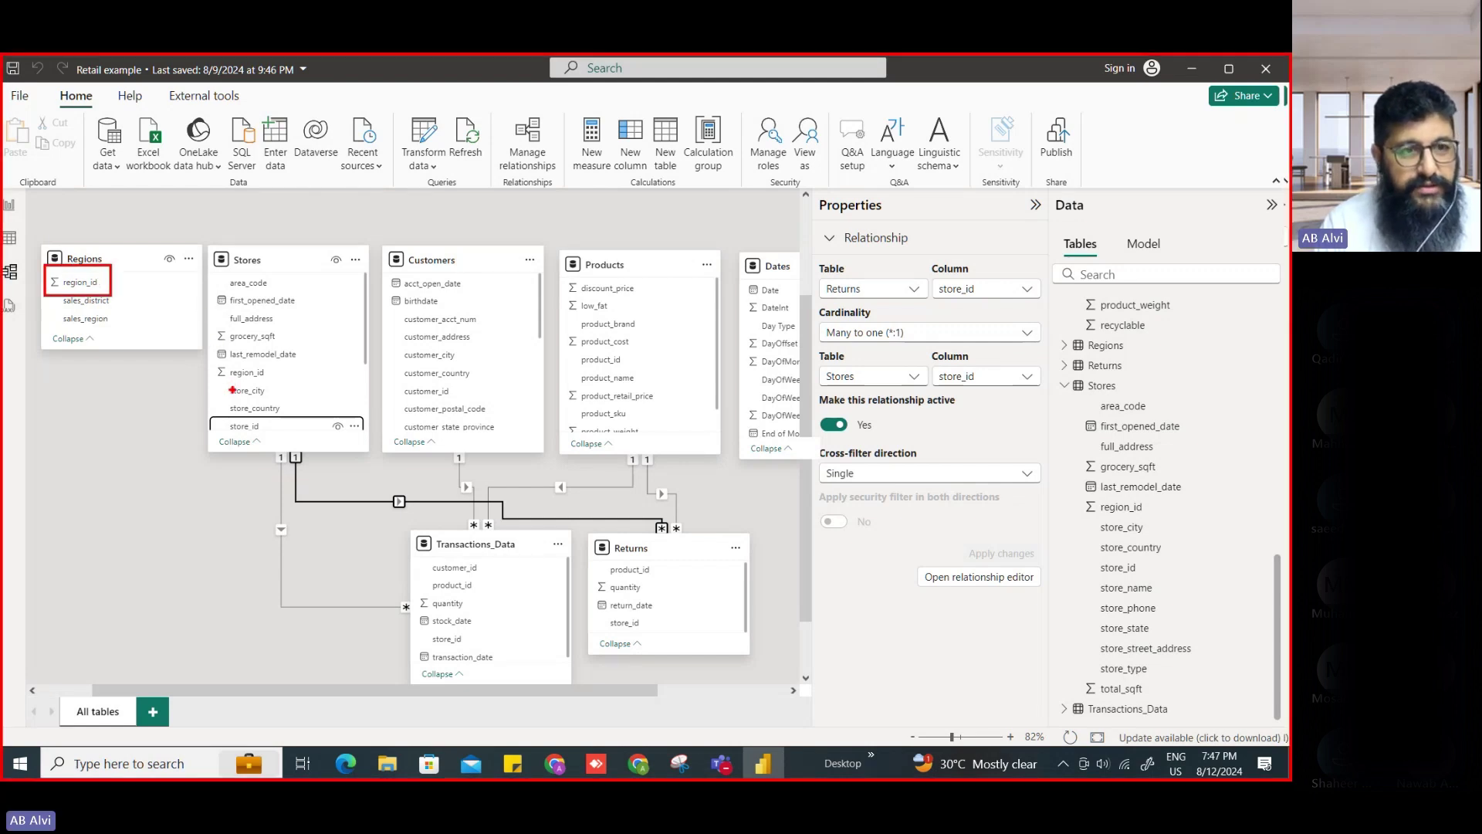
left_click_drag(208, 361, 289, 386)
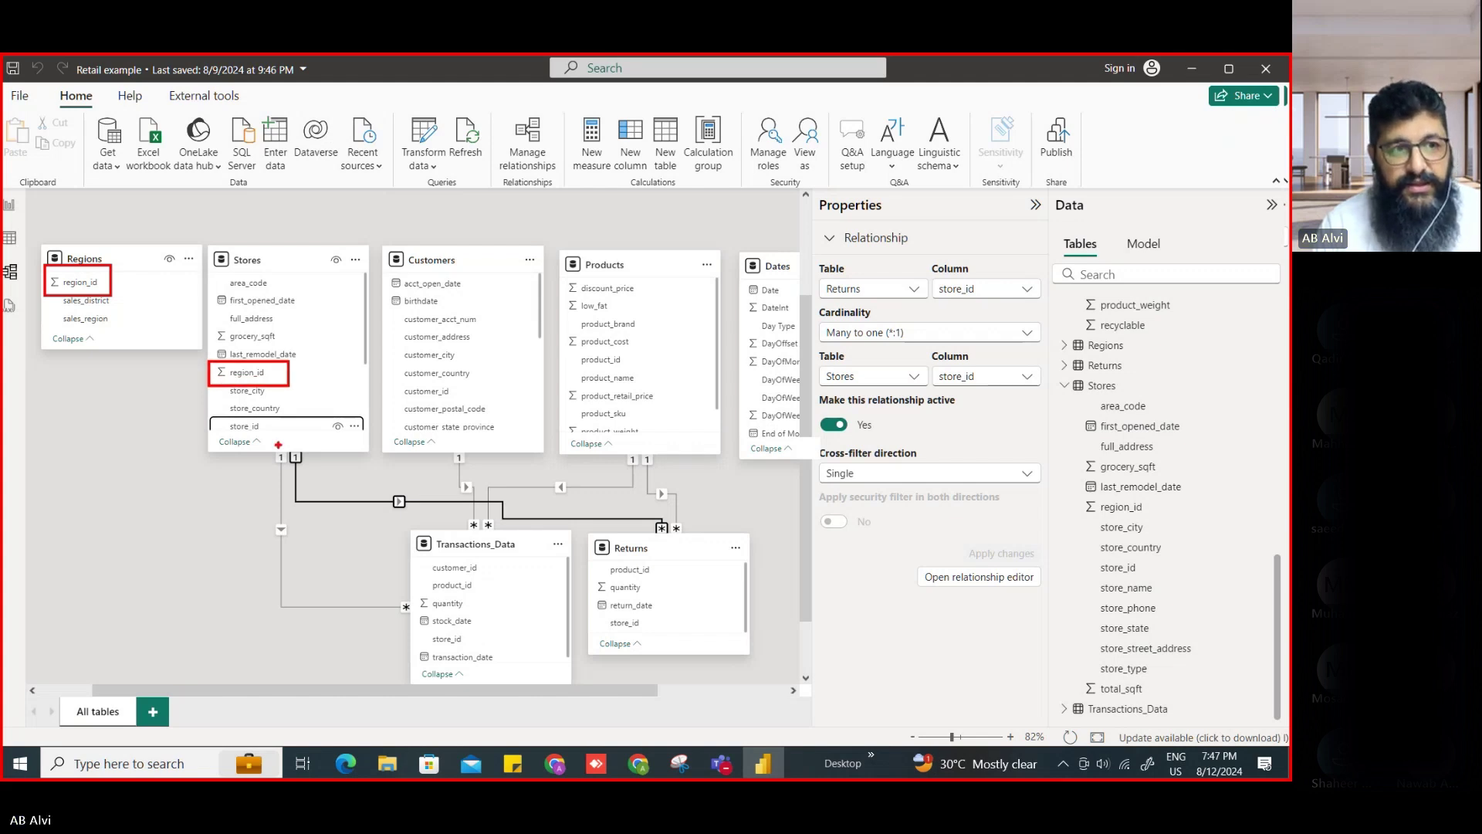
key("Escape")
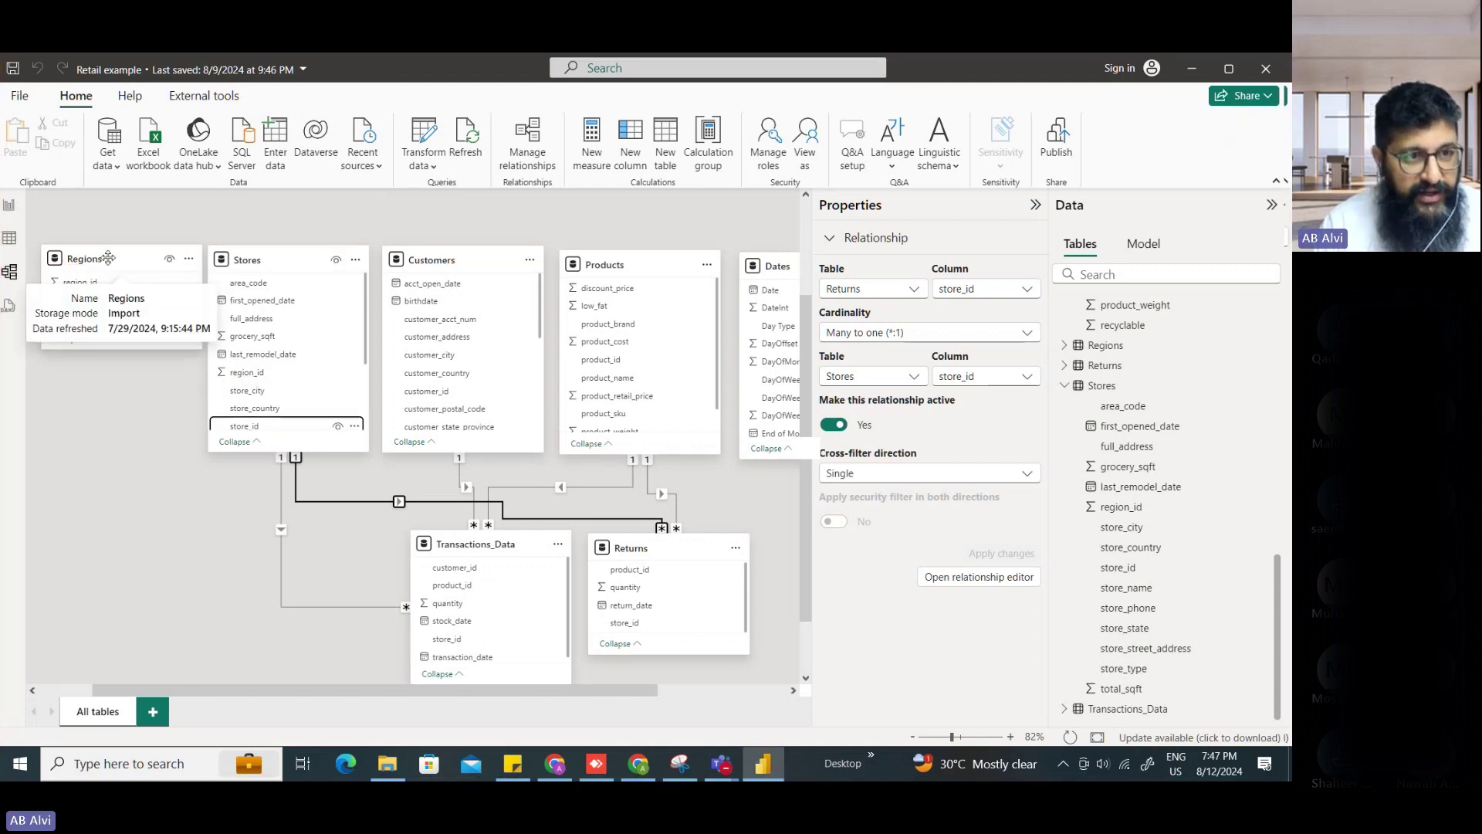
- Move the Regions table above Stores and create an active one-to-many relationship from Regions to Stores on region_id
left_click_drag(106, 263, 108, 222)
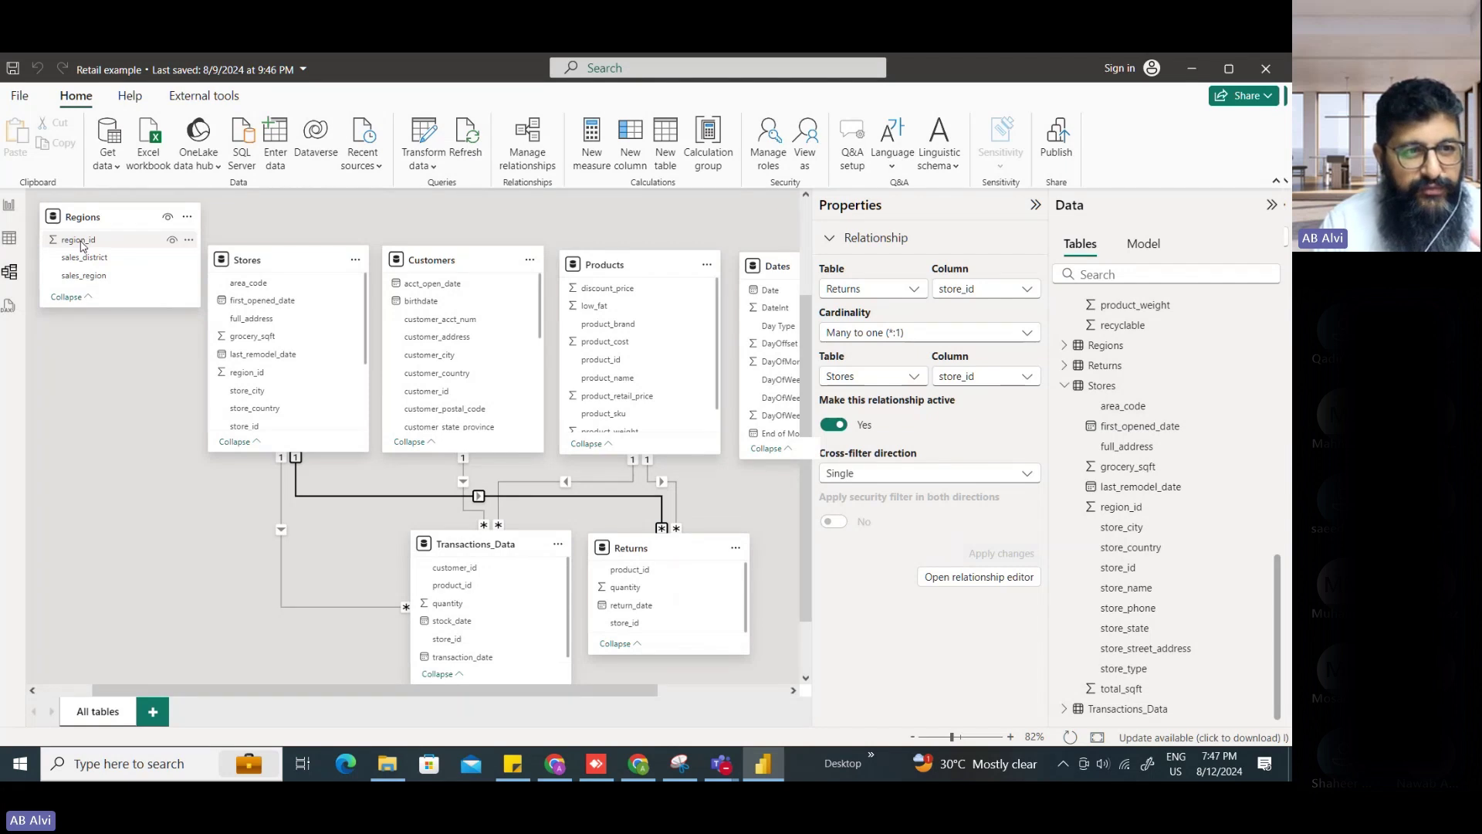
left_click_drag(81, 246, 242, 377)
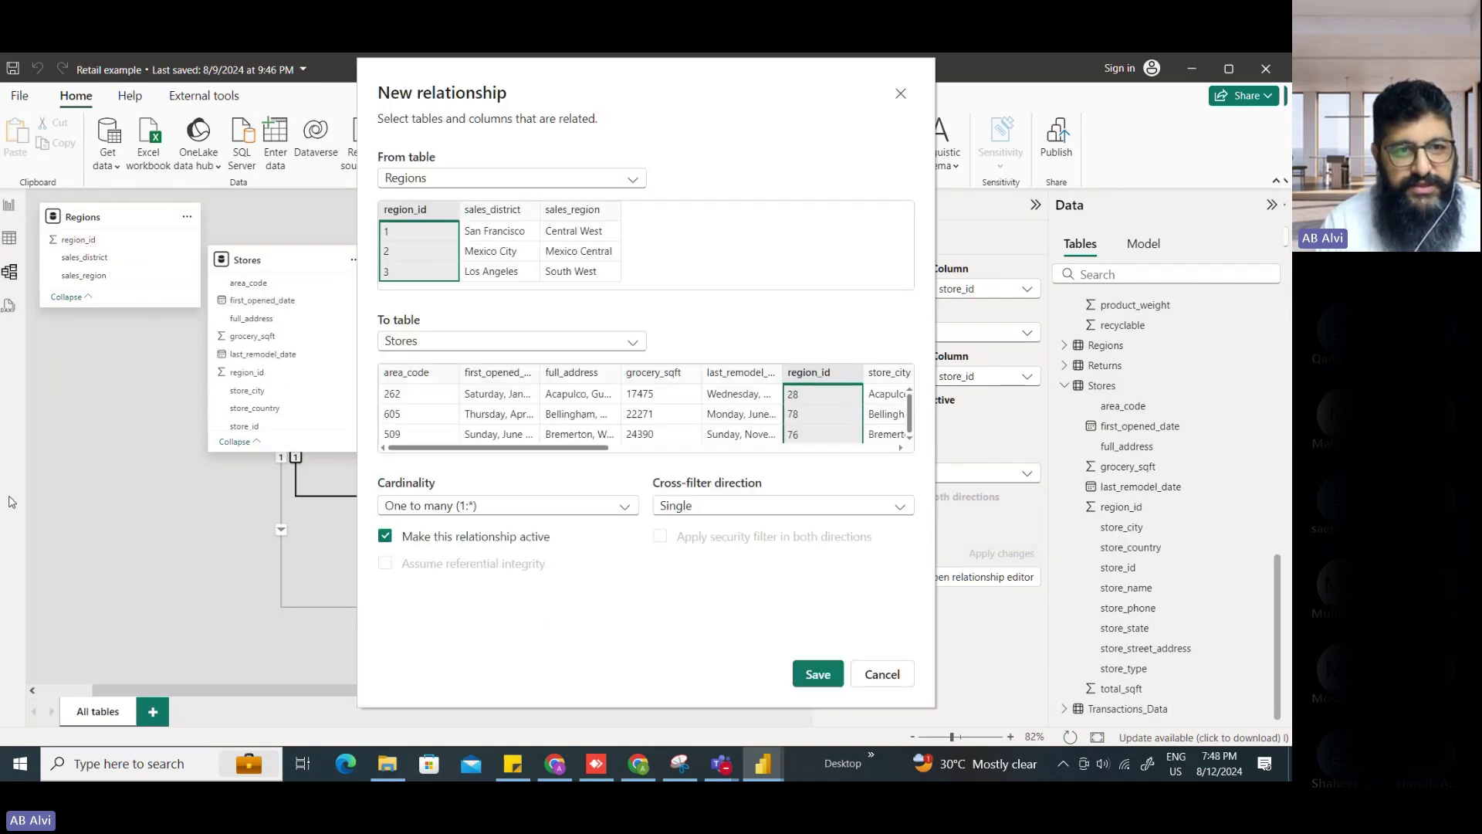
left_click(816, 676)
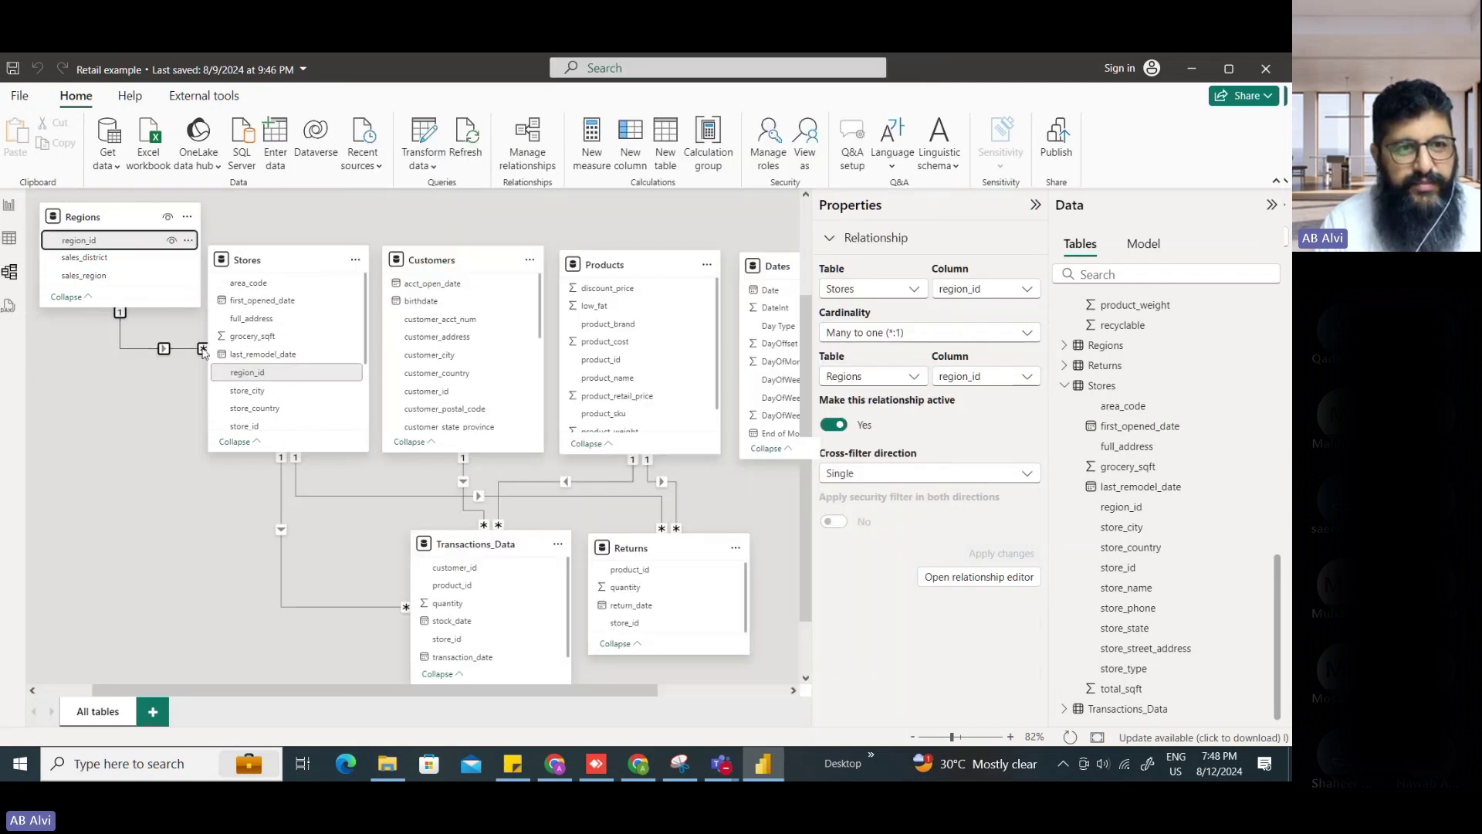
- Line up the Customers, Products and Dates tables in one evenly spaced row beside Stores
left_click_drag(492, 687, 573, 691)
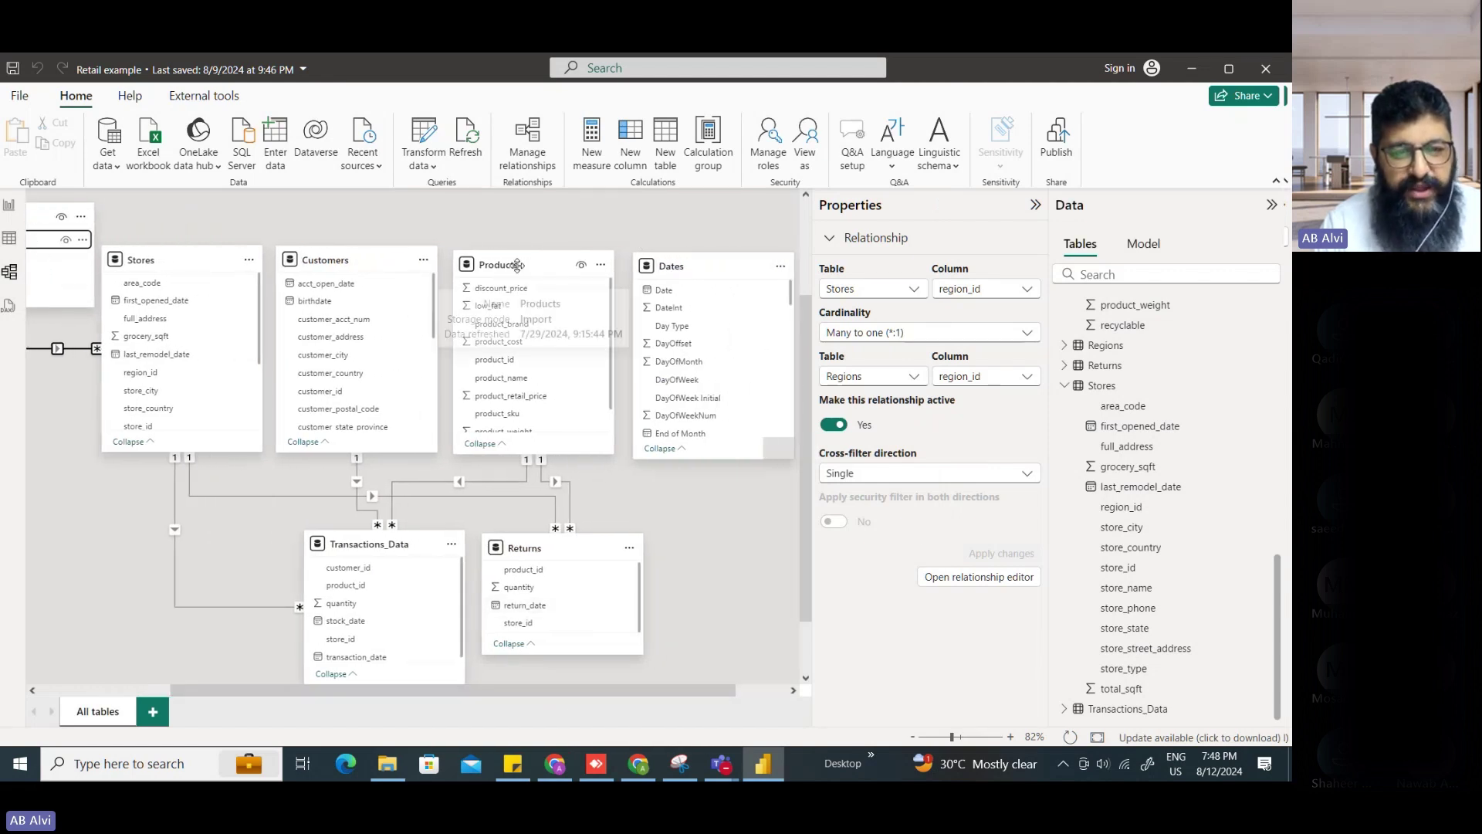
left_click_drag(512, 265, 506, 260)
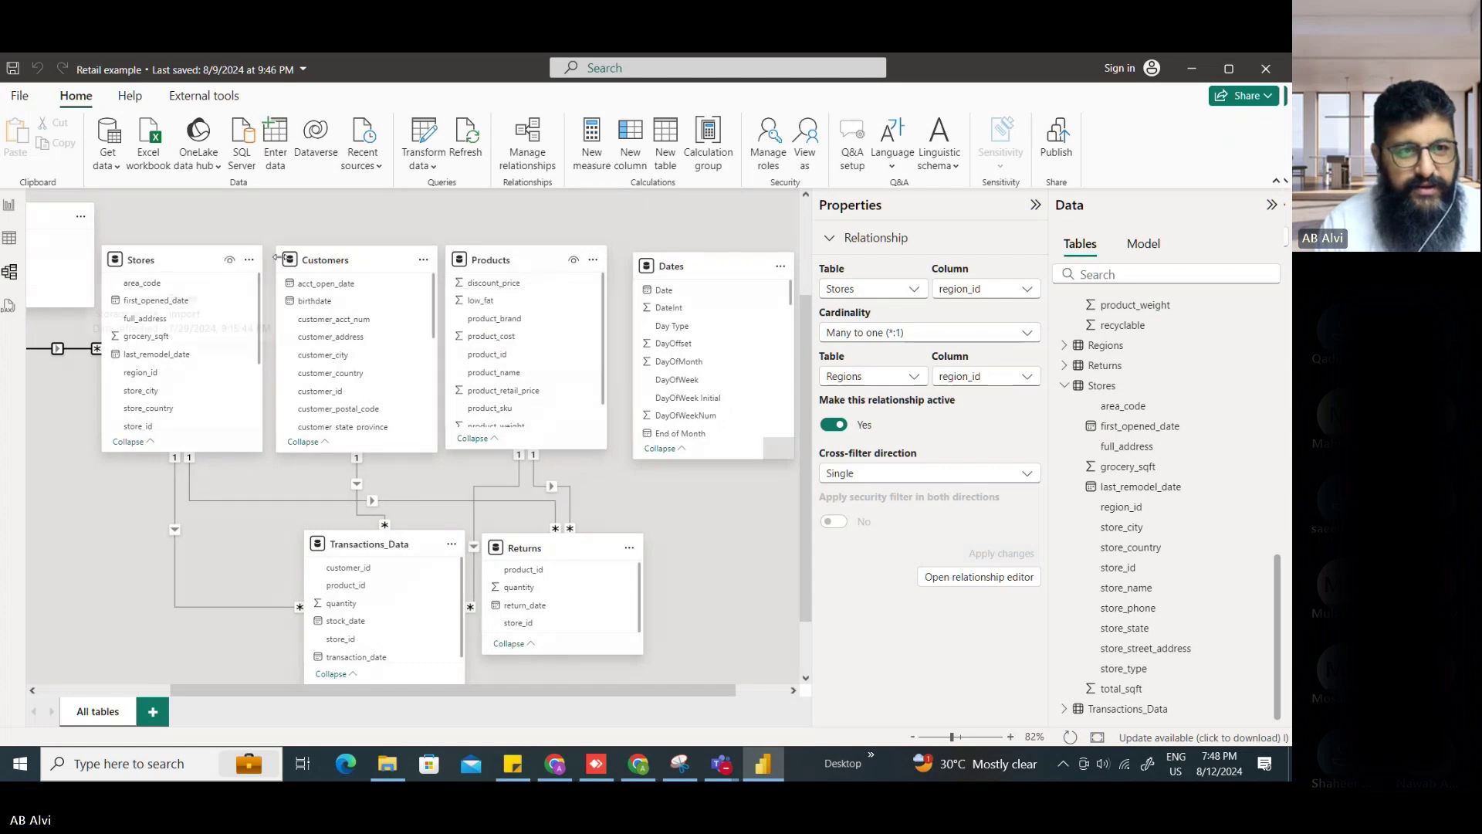
left_click_drag(314, 259, 305, 260)
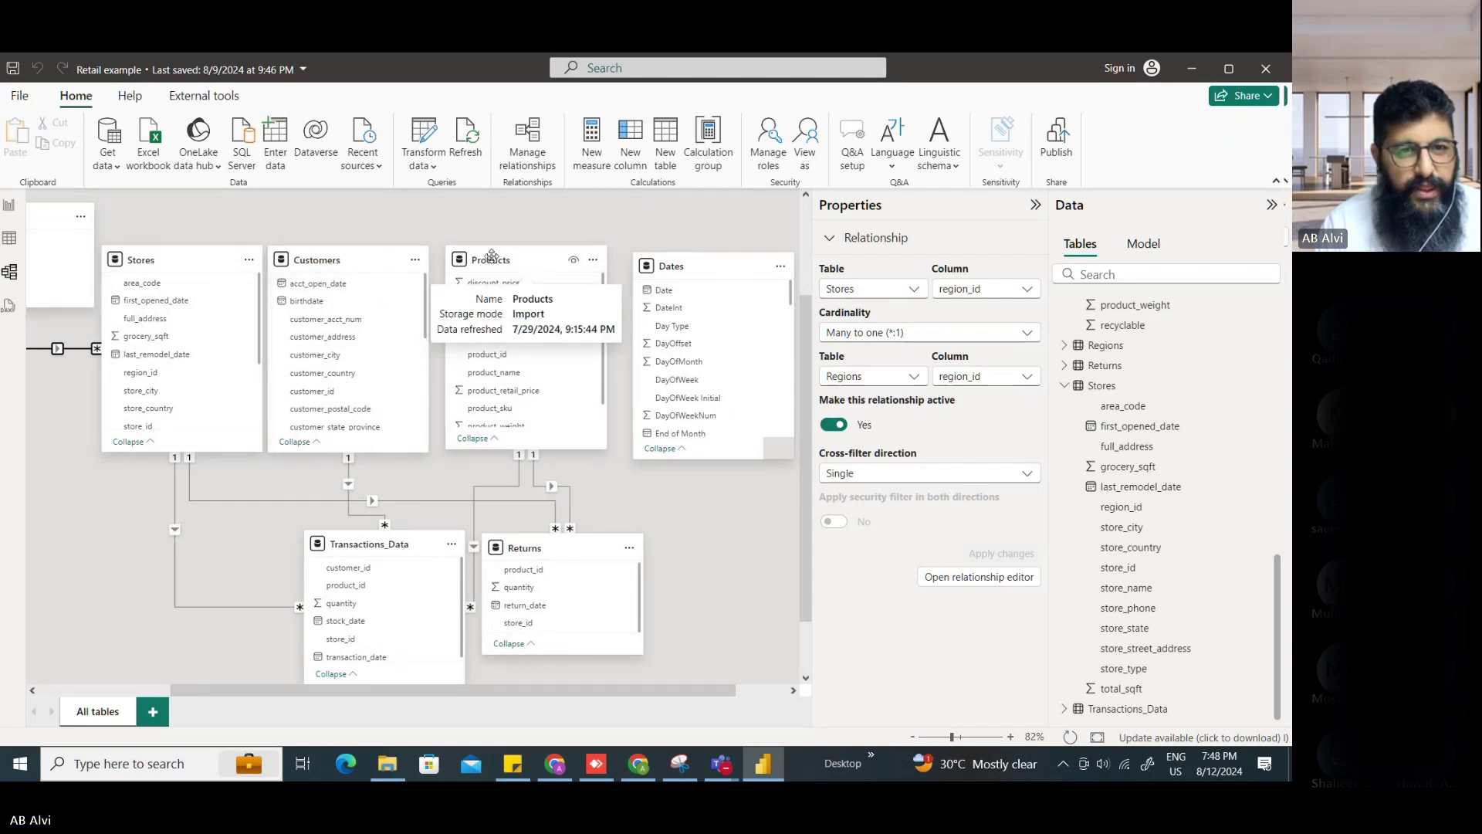
left_click_drag(489, 257, 485, 262)
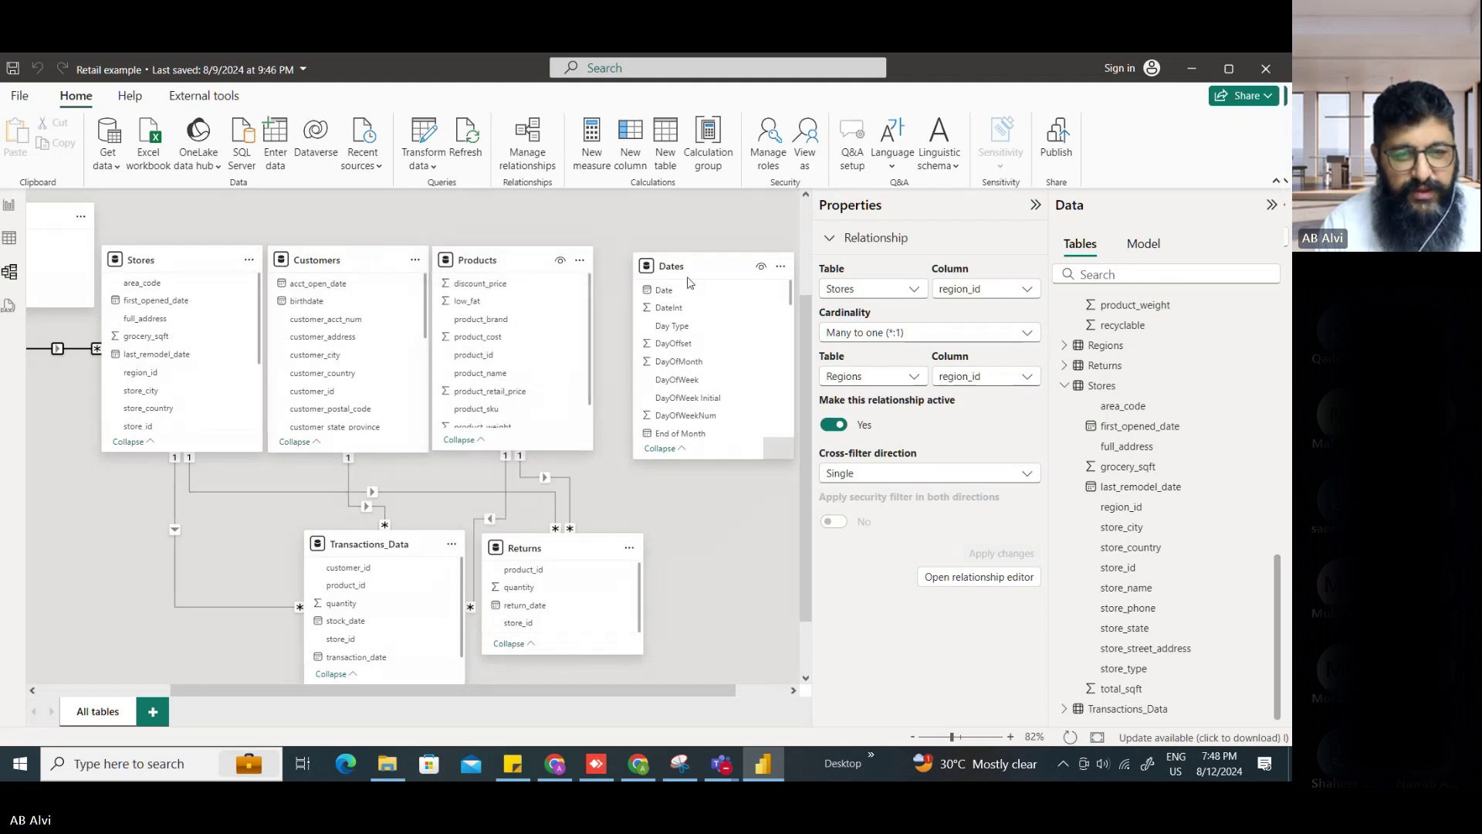
left_click_drag(690, 282, 657, 266)
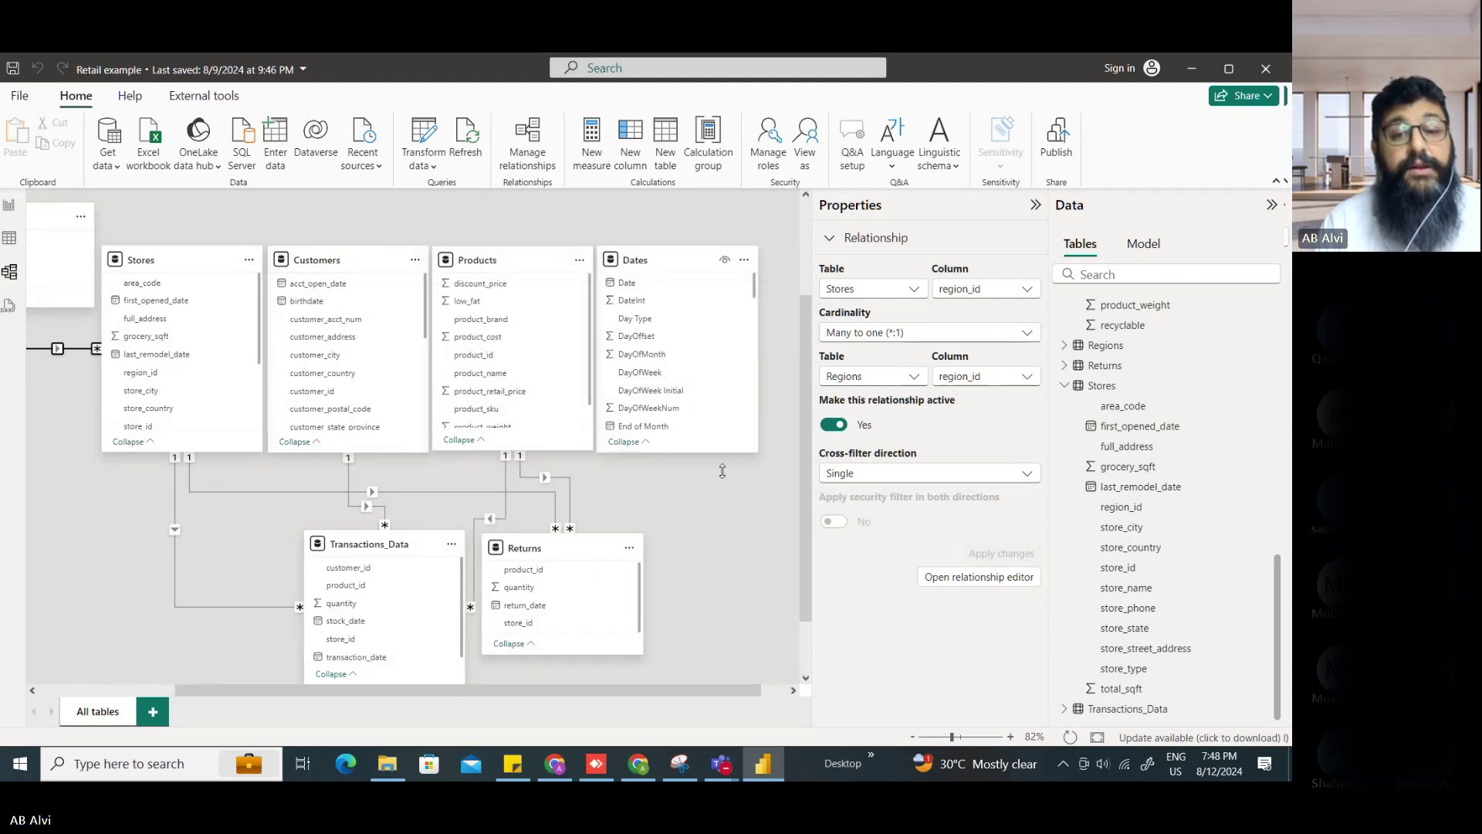
left_click(723, 498)
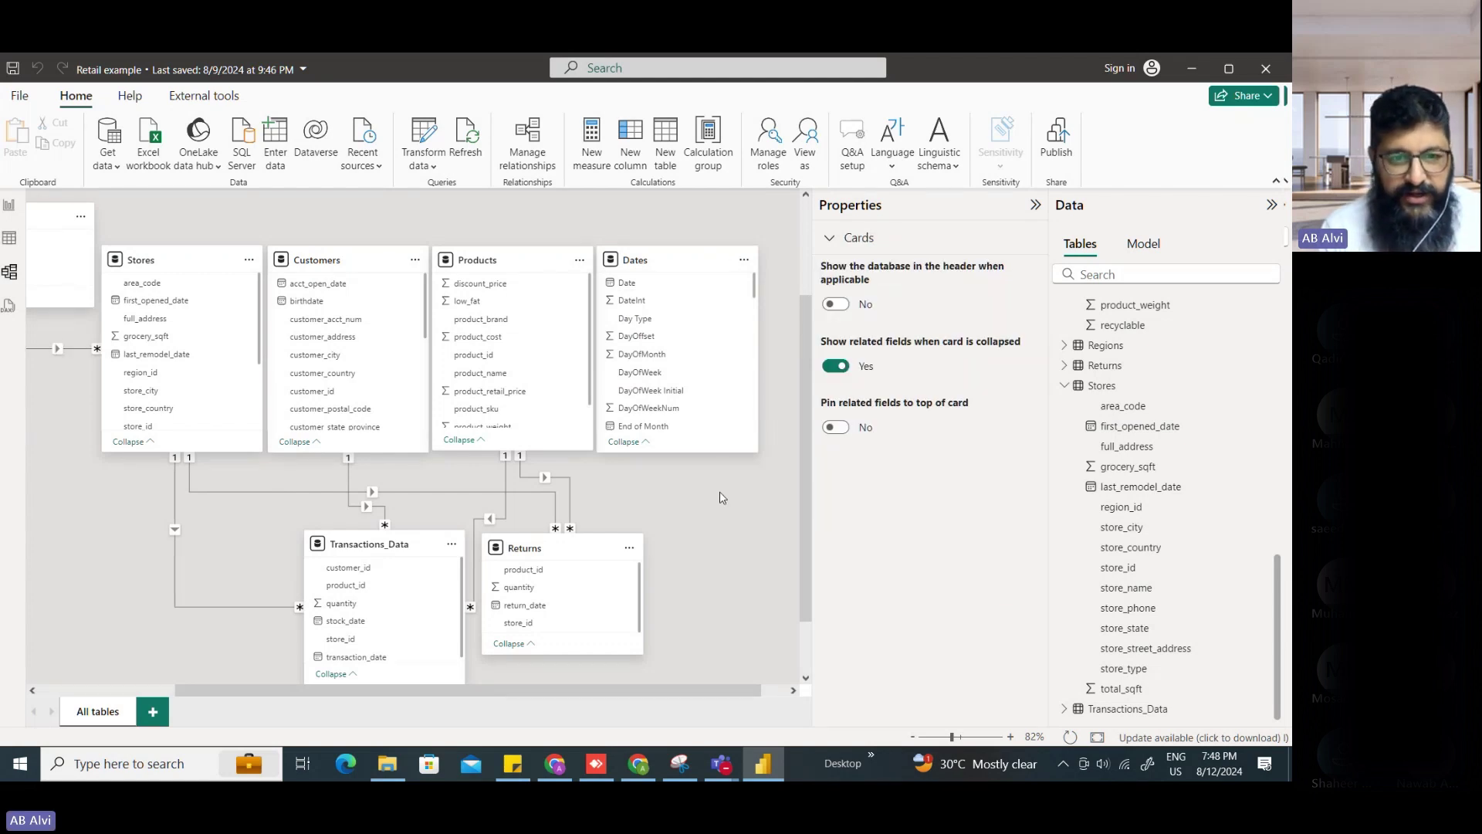
- Create an active one-to-many relationship from Date in Dates to return_date in Returns
left_click(642, 290)
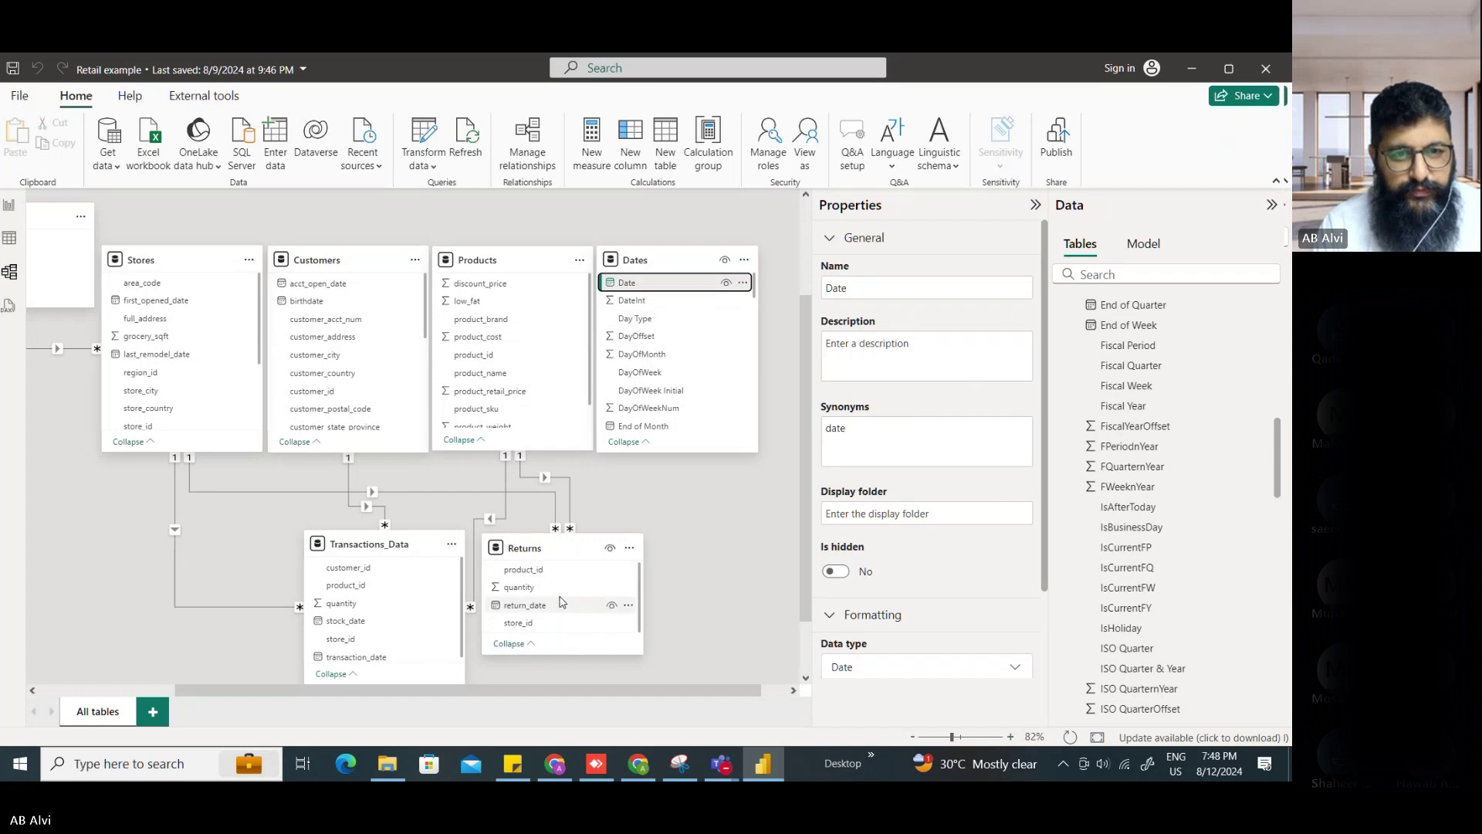
left_click_drag(642, 285, 532, 602)
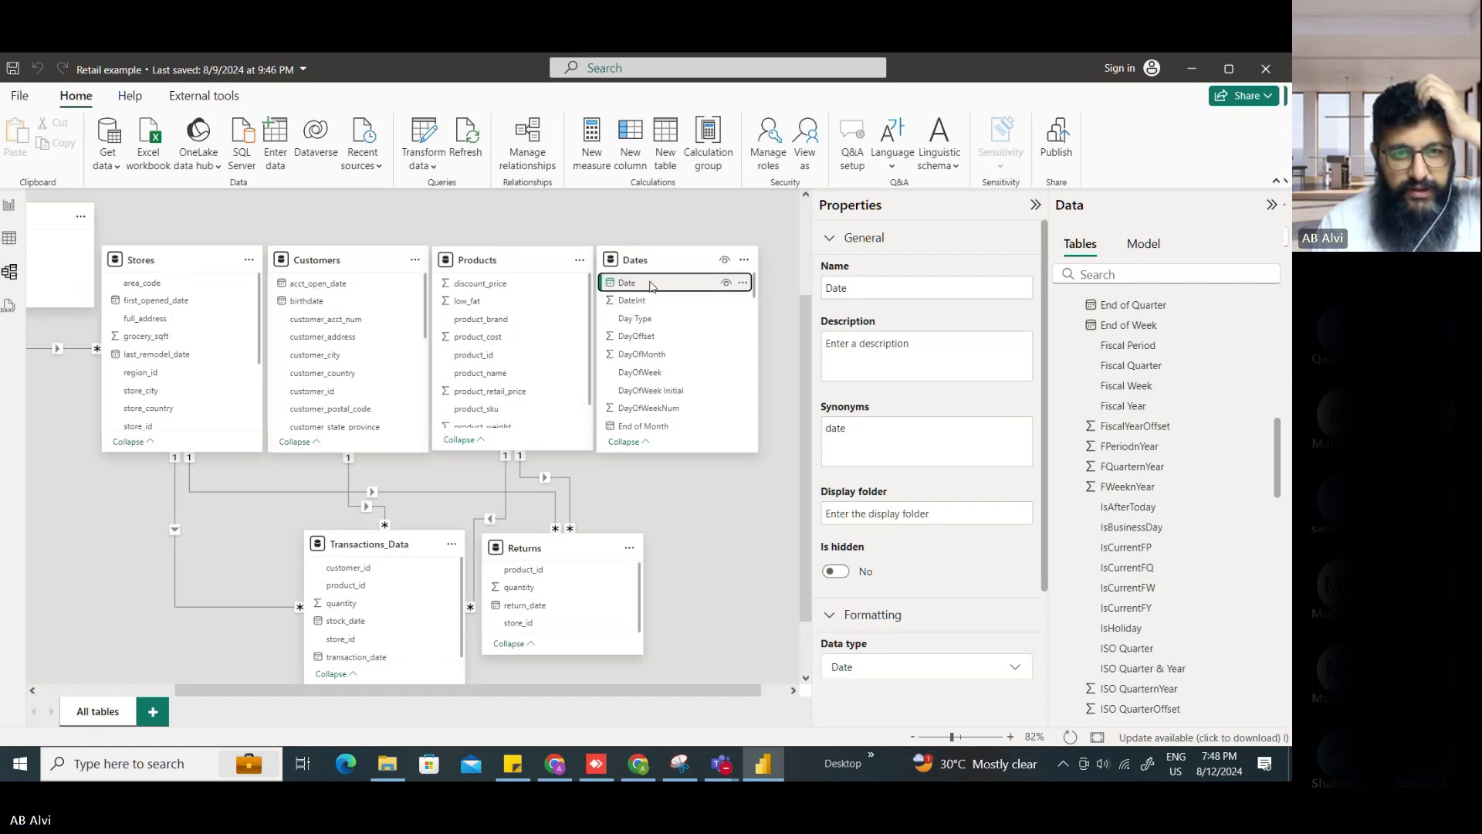
left_click_drag(651, 287, 544, 610)
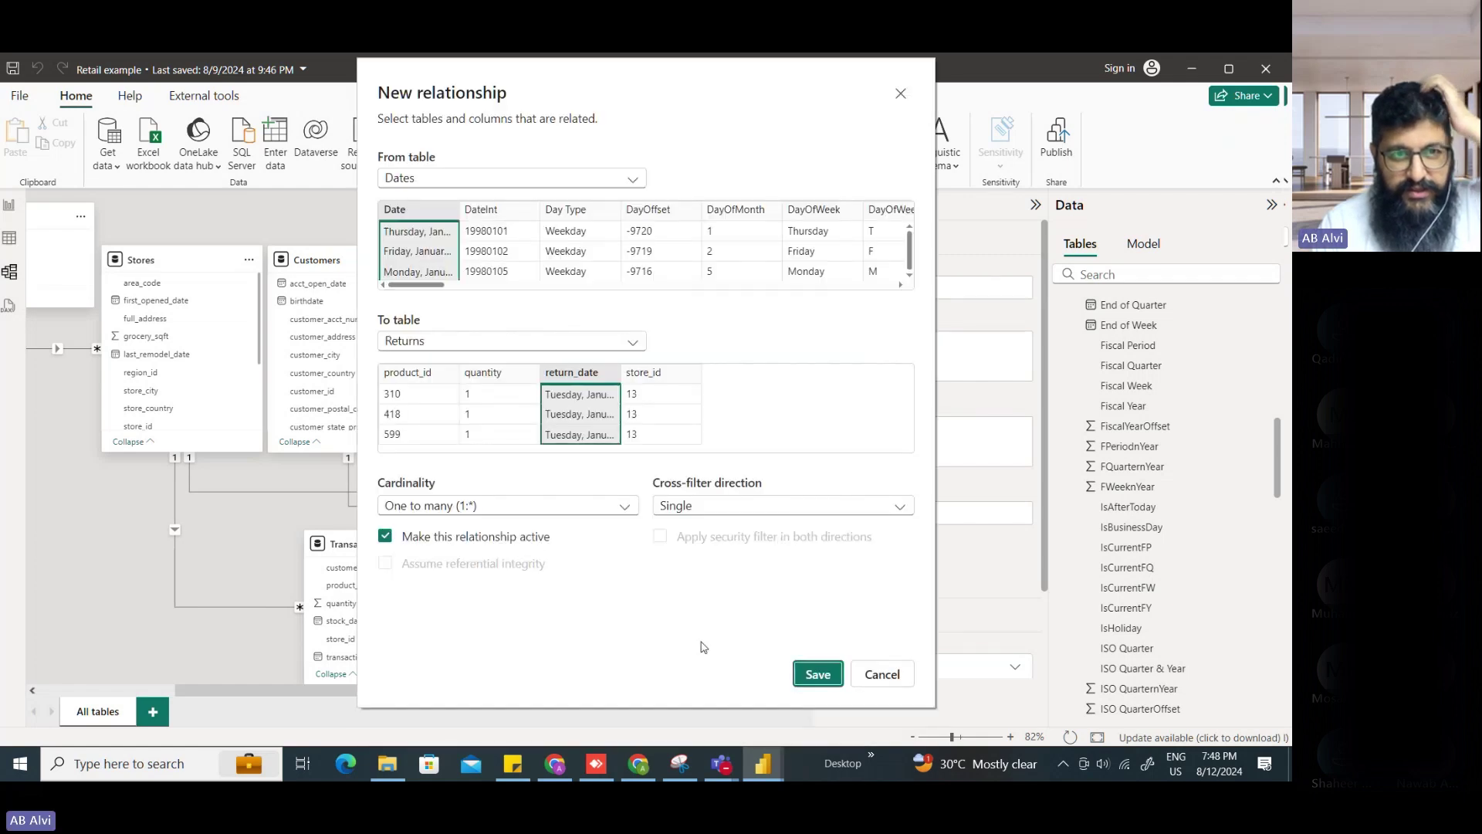
key("Return")
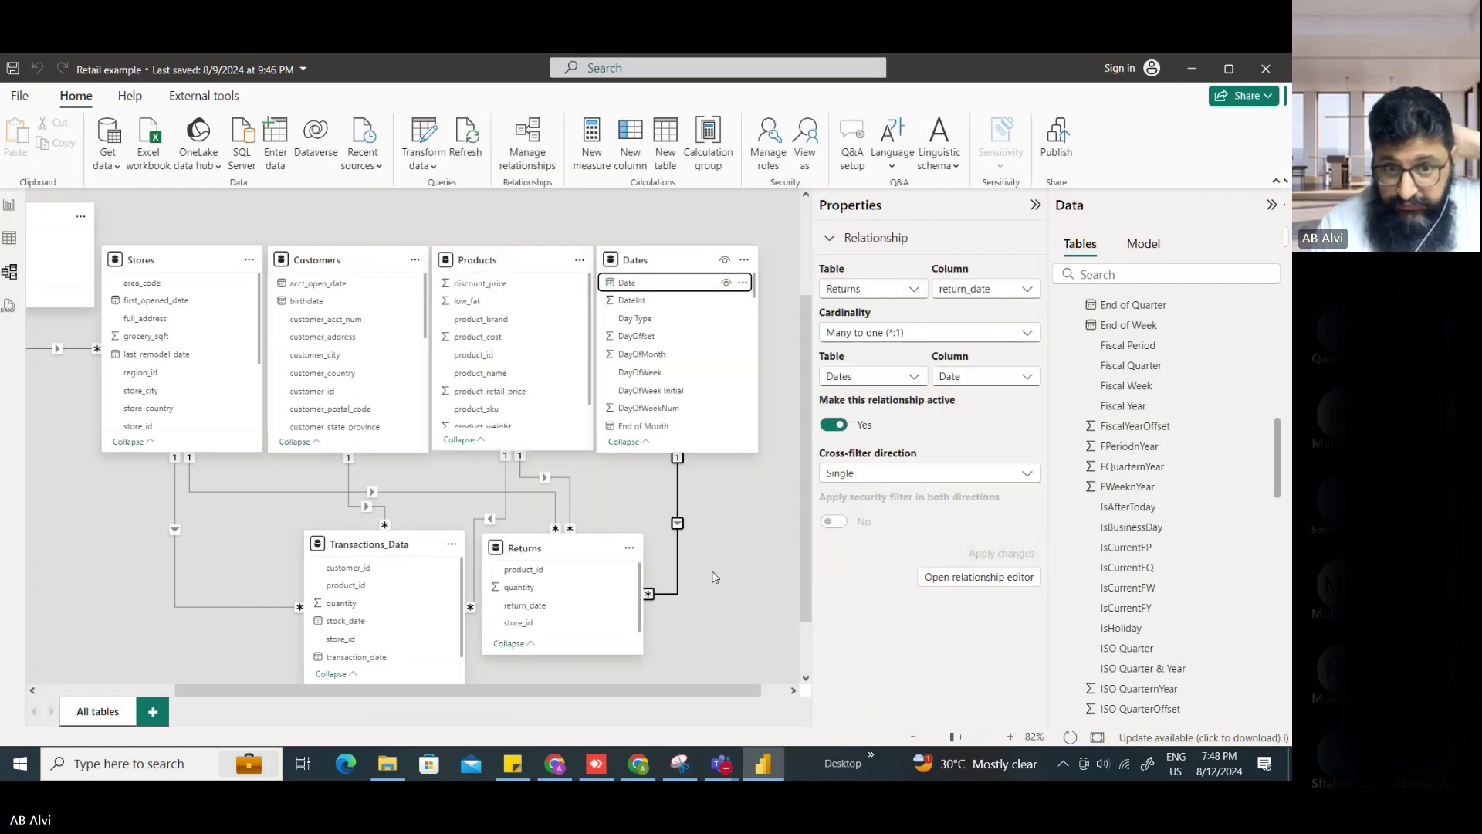
left_click(740, 566)
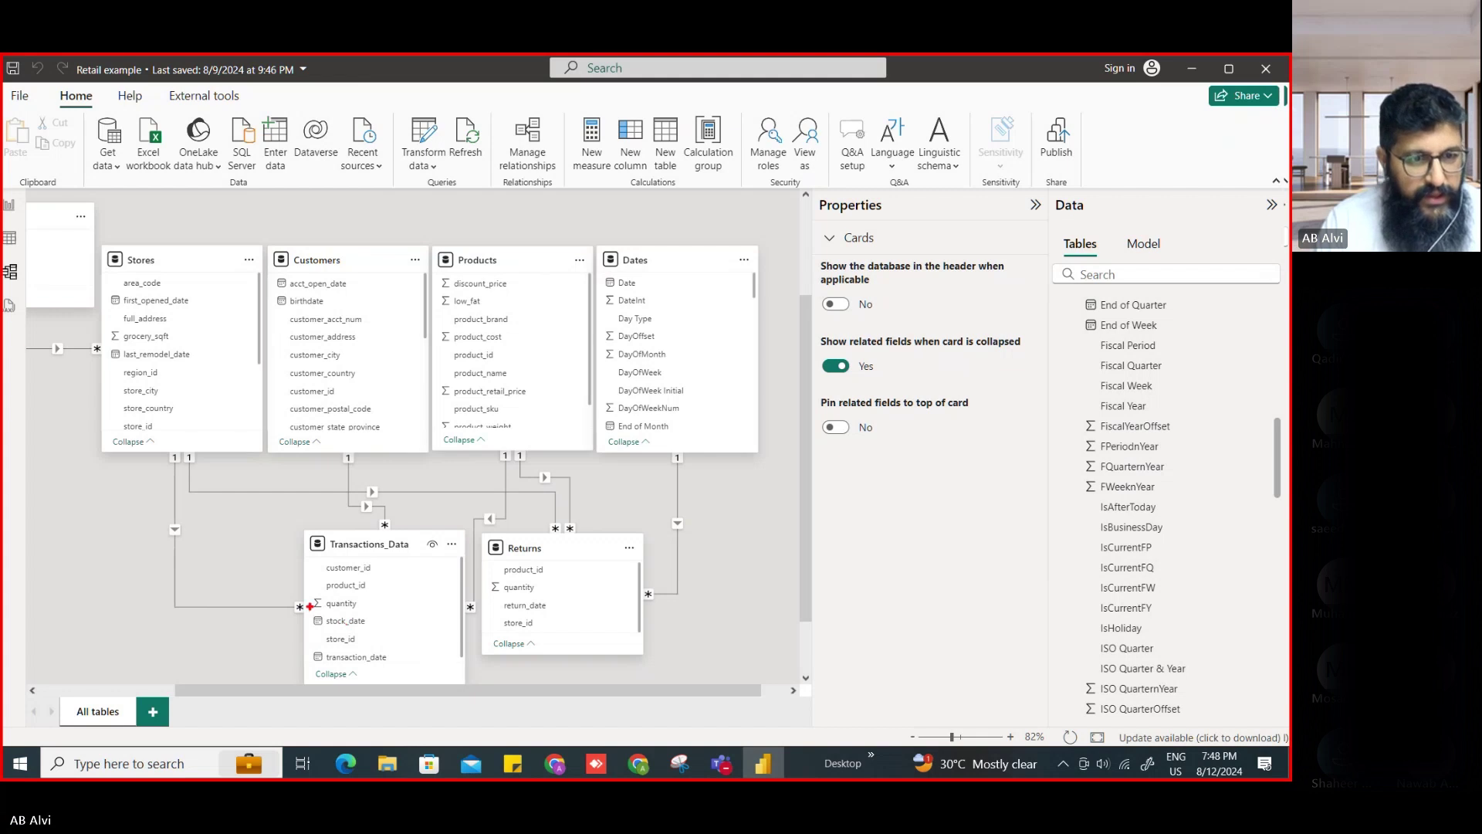
mouse_move(310, 605)
left_mouse_down()
mouse_move(382, 630)
mouse_move(398, 669)
left_mouse_up()
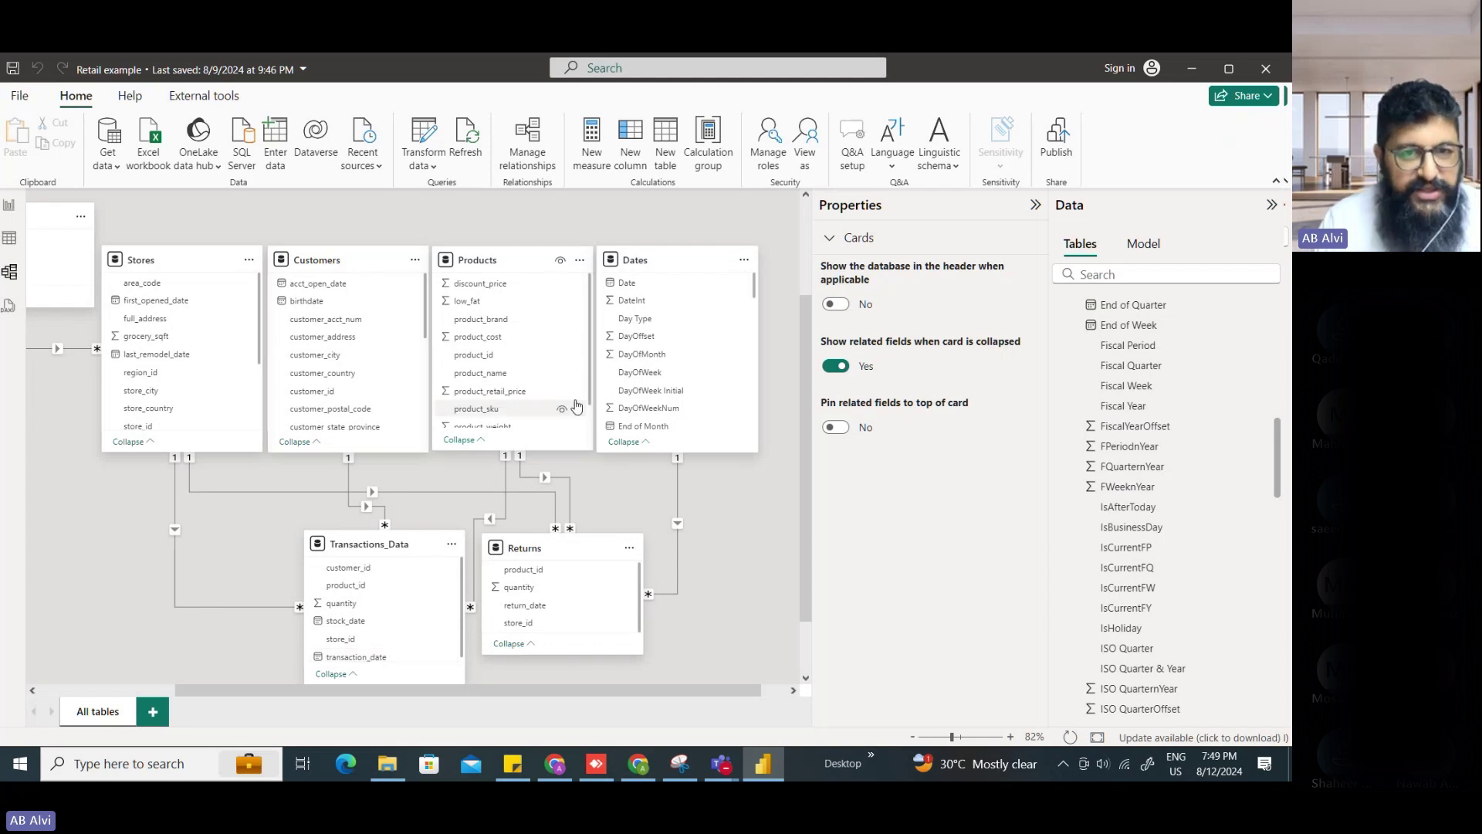
- Create an active one-to-many relationship from Date in Dates to transaction_date in Transactions_Data
left_click(644, 283)
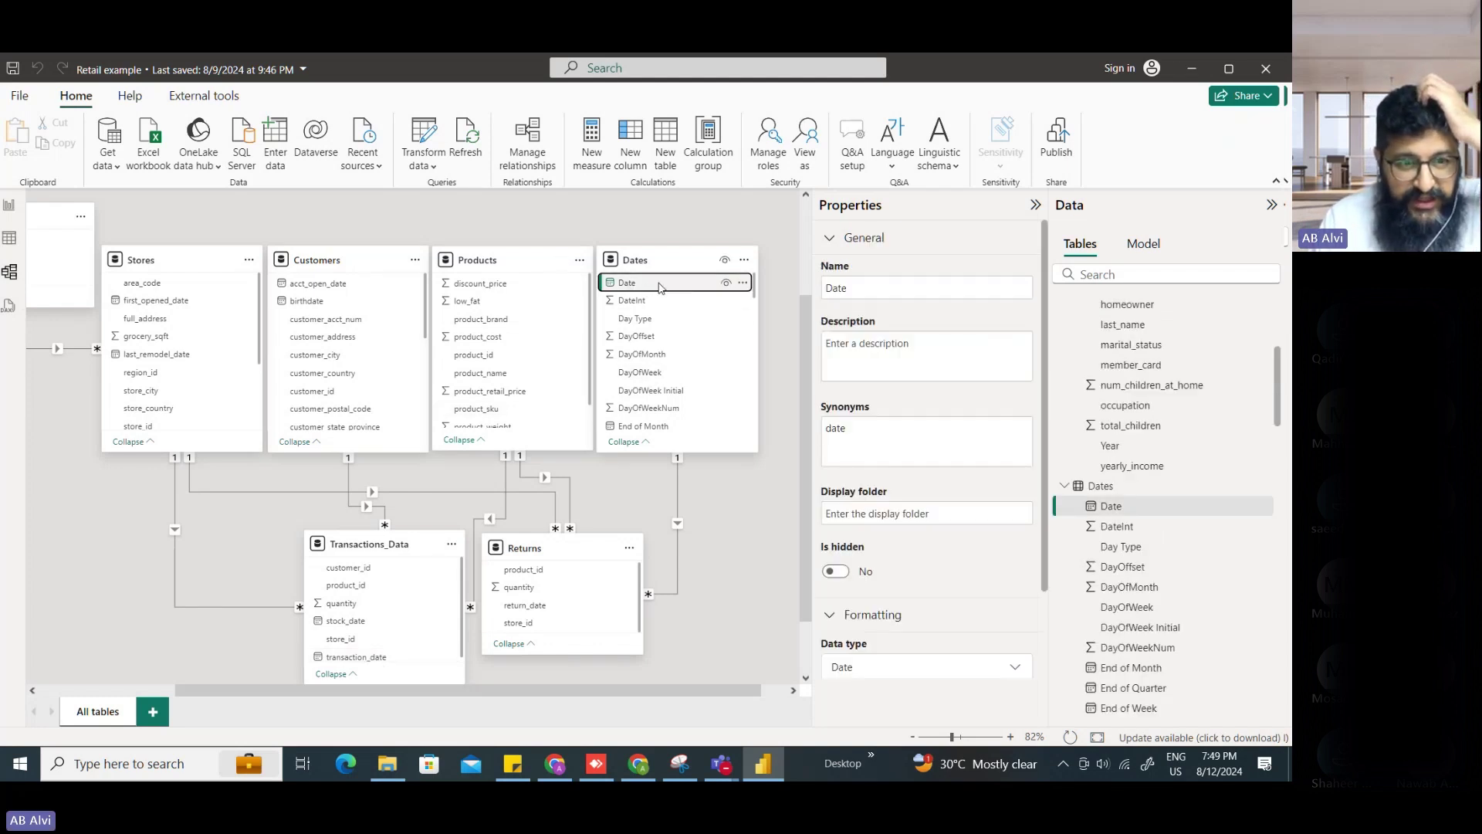
scroll(390, 656, "down", 1)
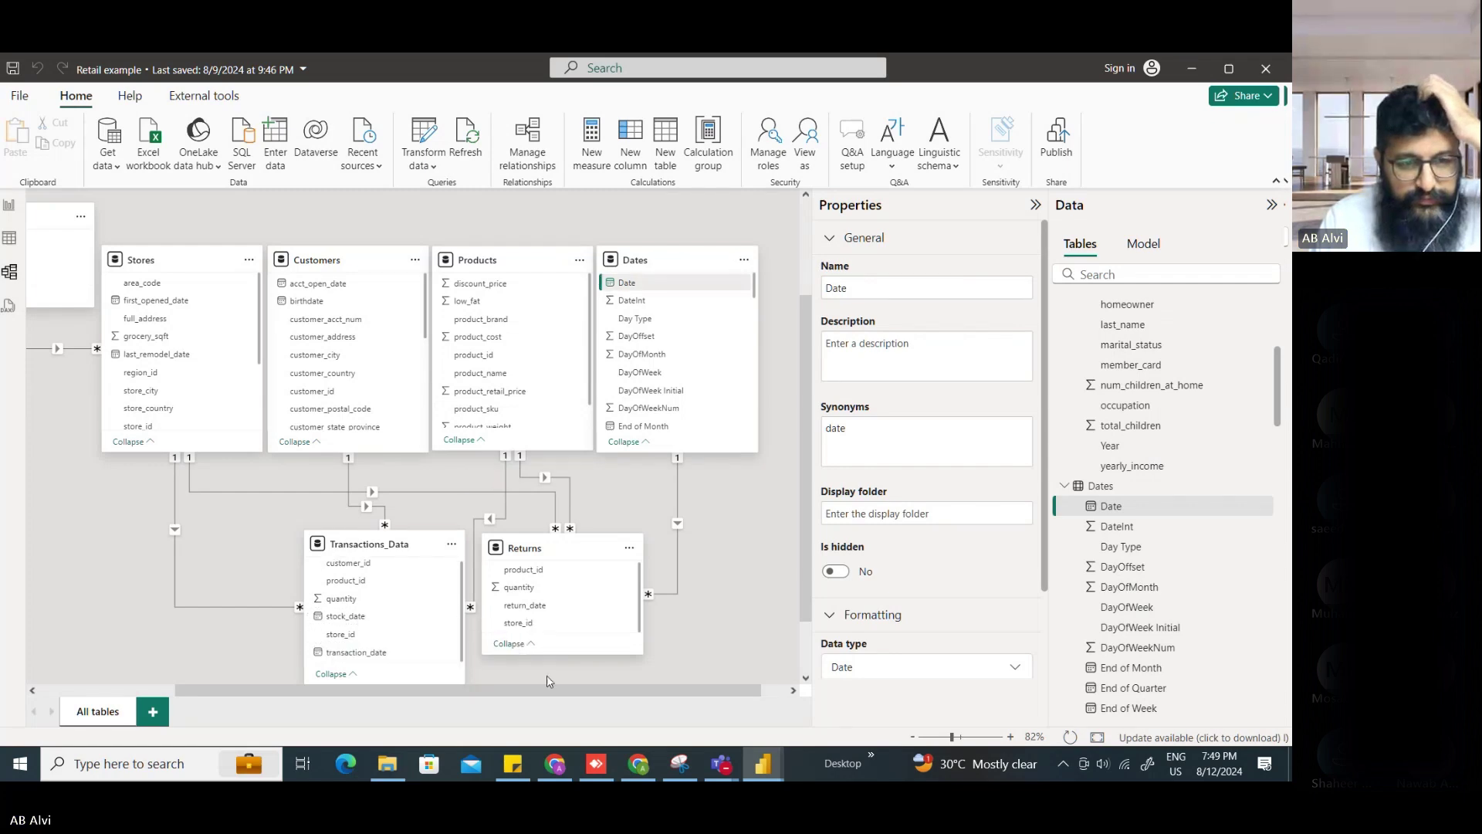
left_click(817, 674)
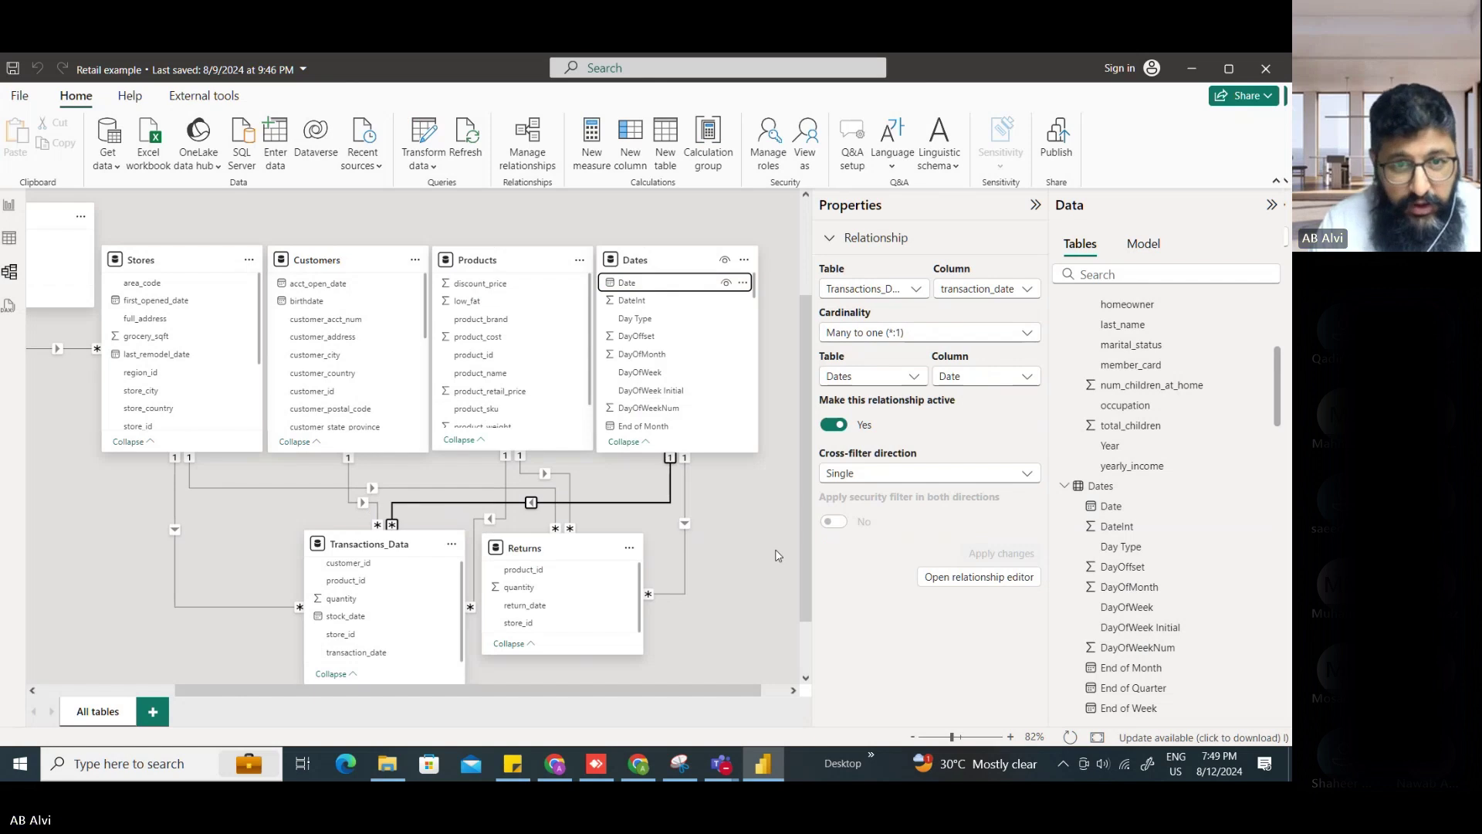
left_click(766, 502)
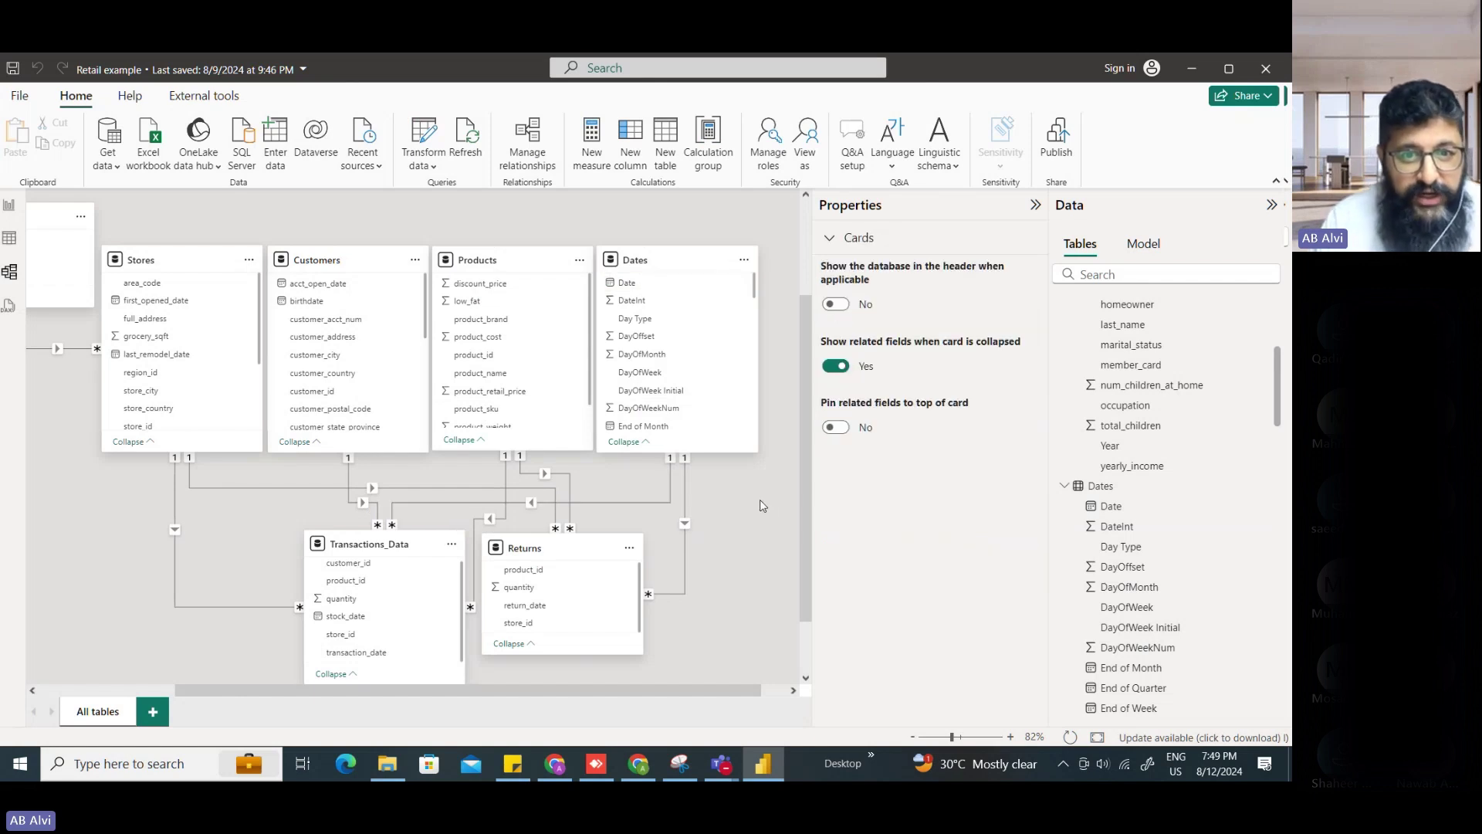
- Create an inactive one-to-many relationship from Date in Dates to stock_date in Transactions_Data
left_click(641, 284)
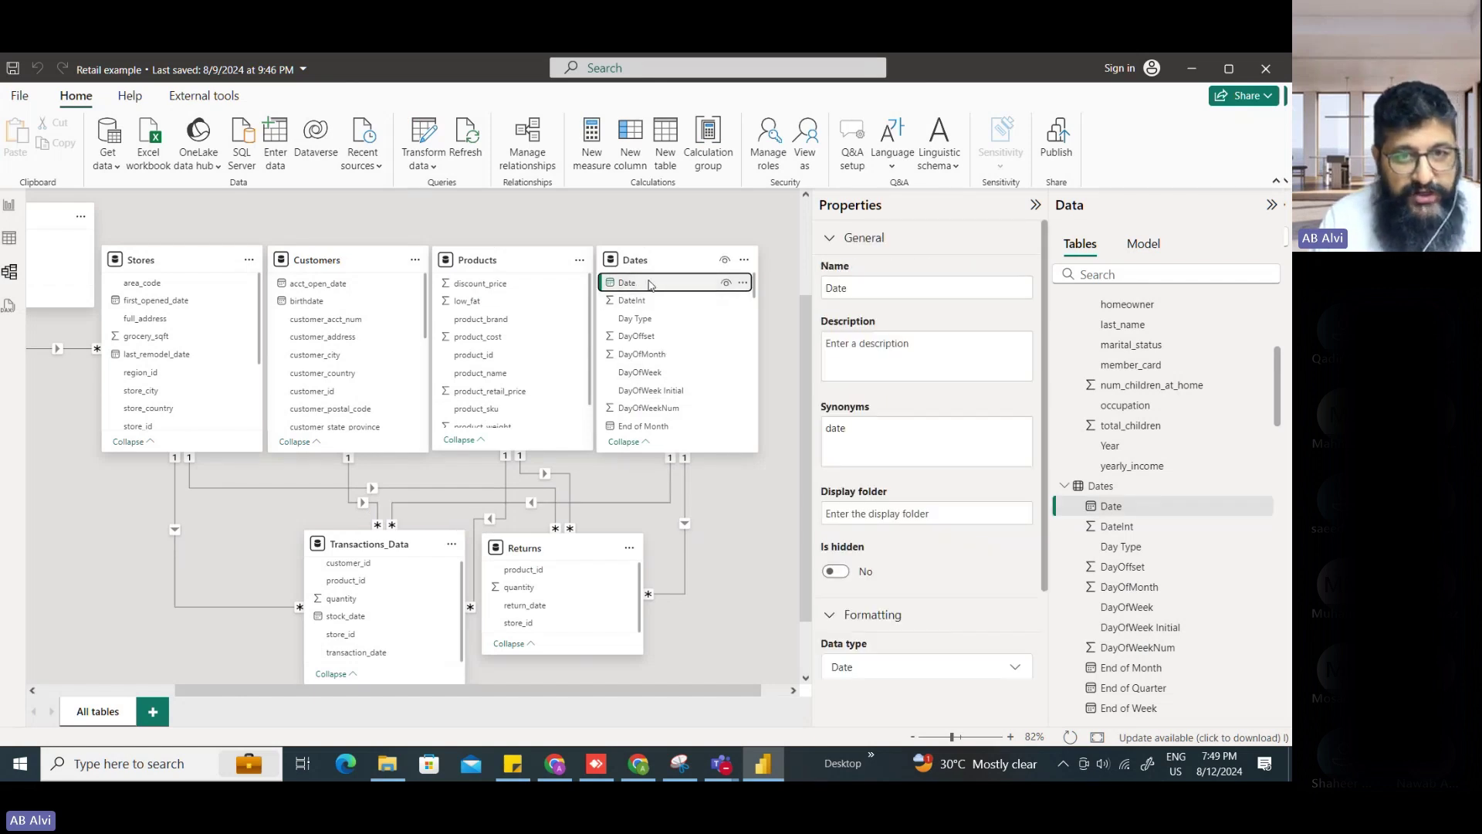
left_click_drag(648, 284, 384, 615)
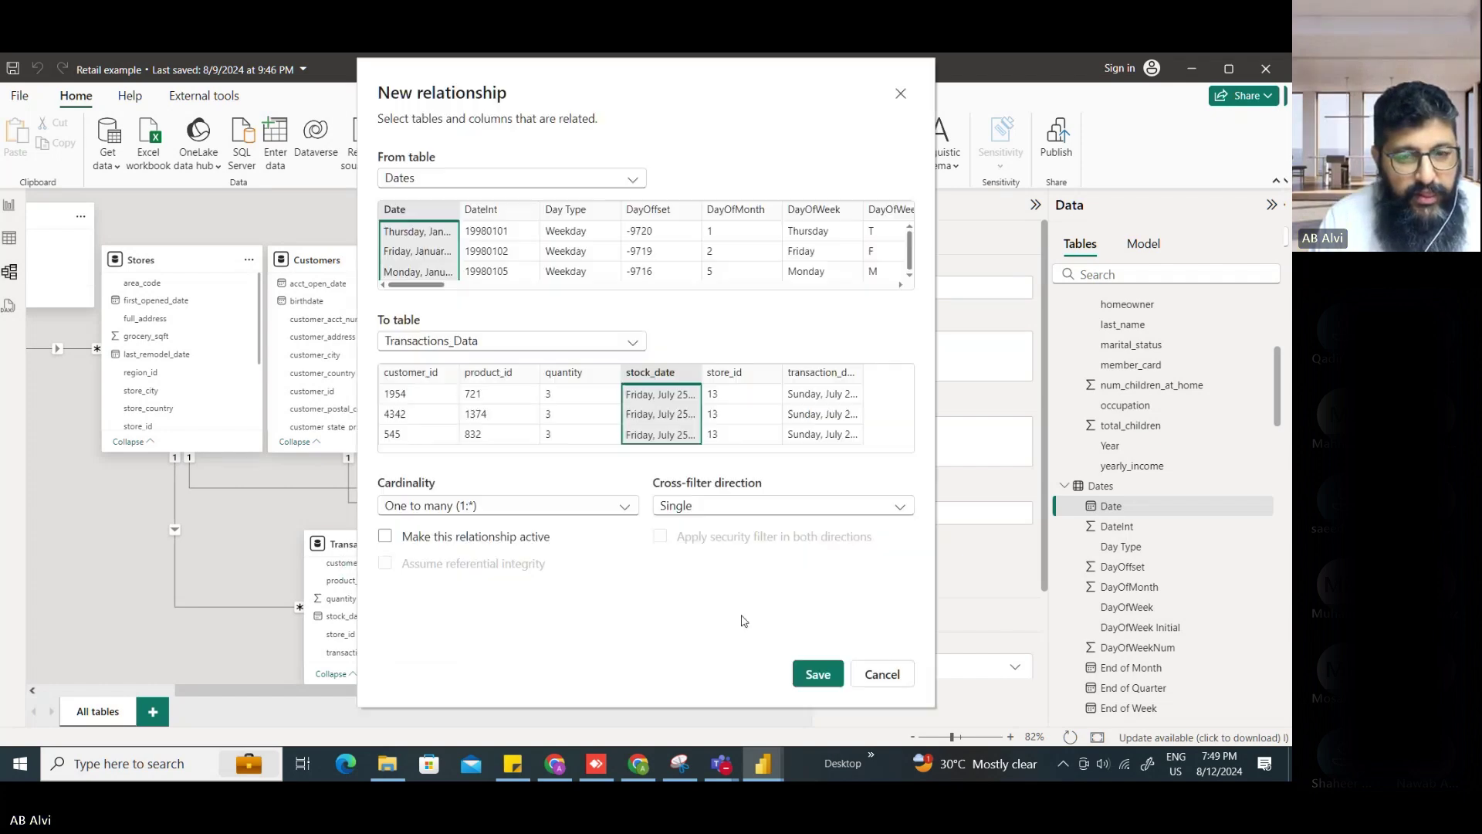
left_click(817, 674)
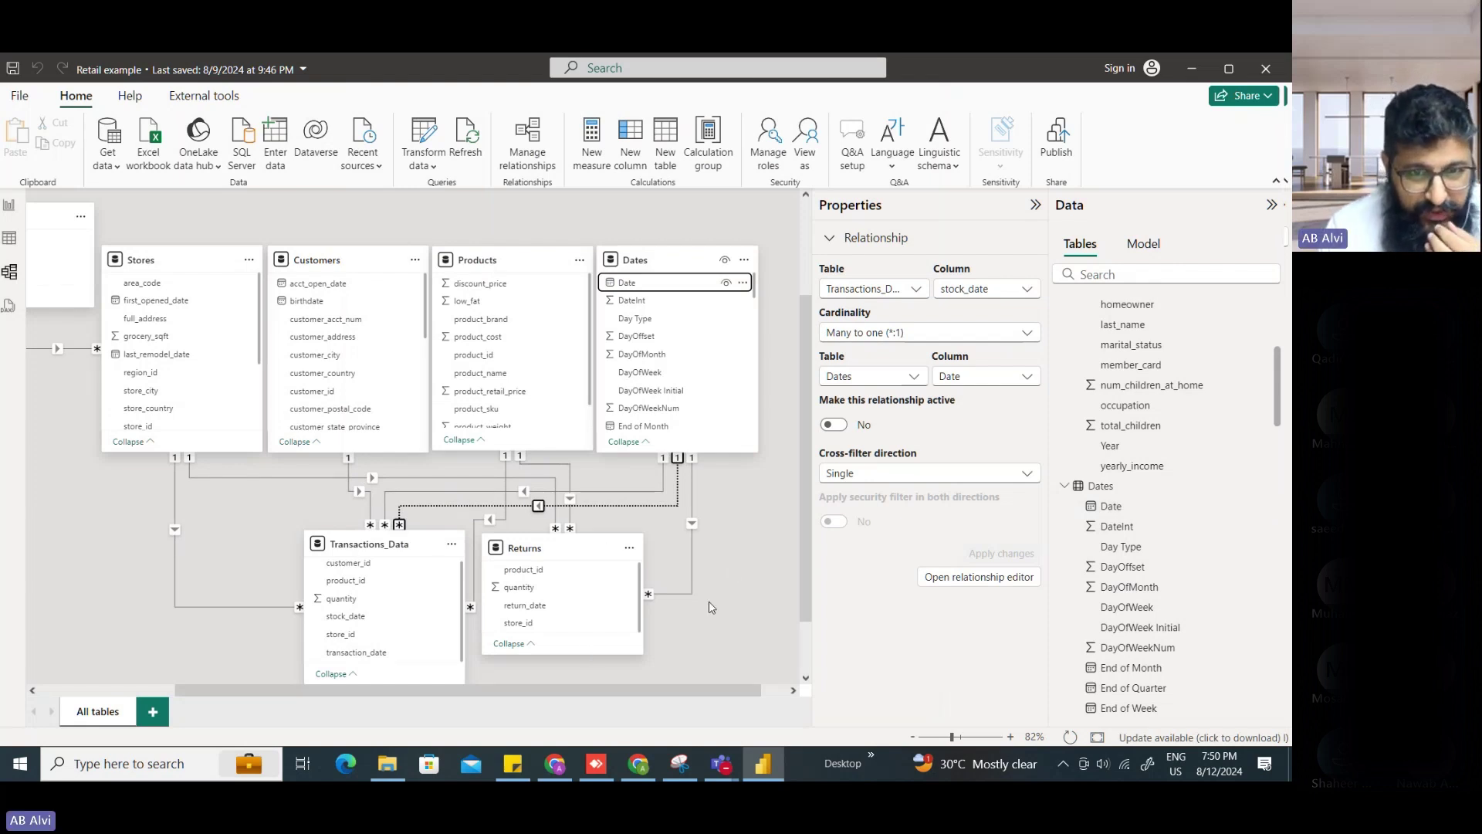
left_click(734, 571)
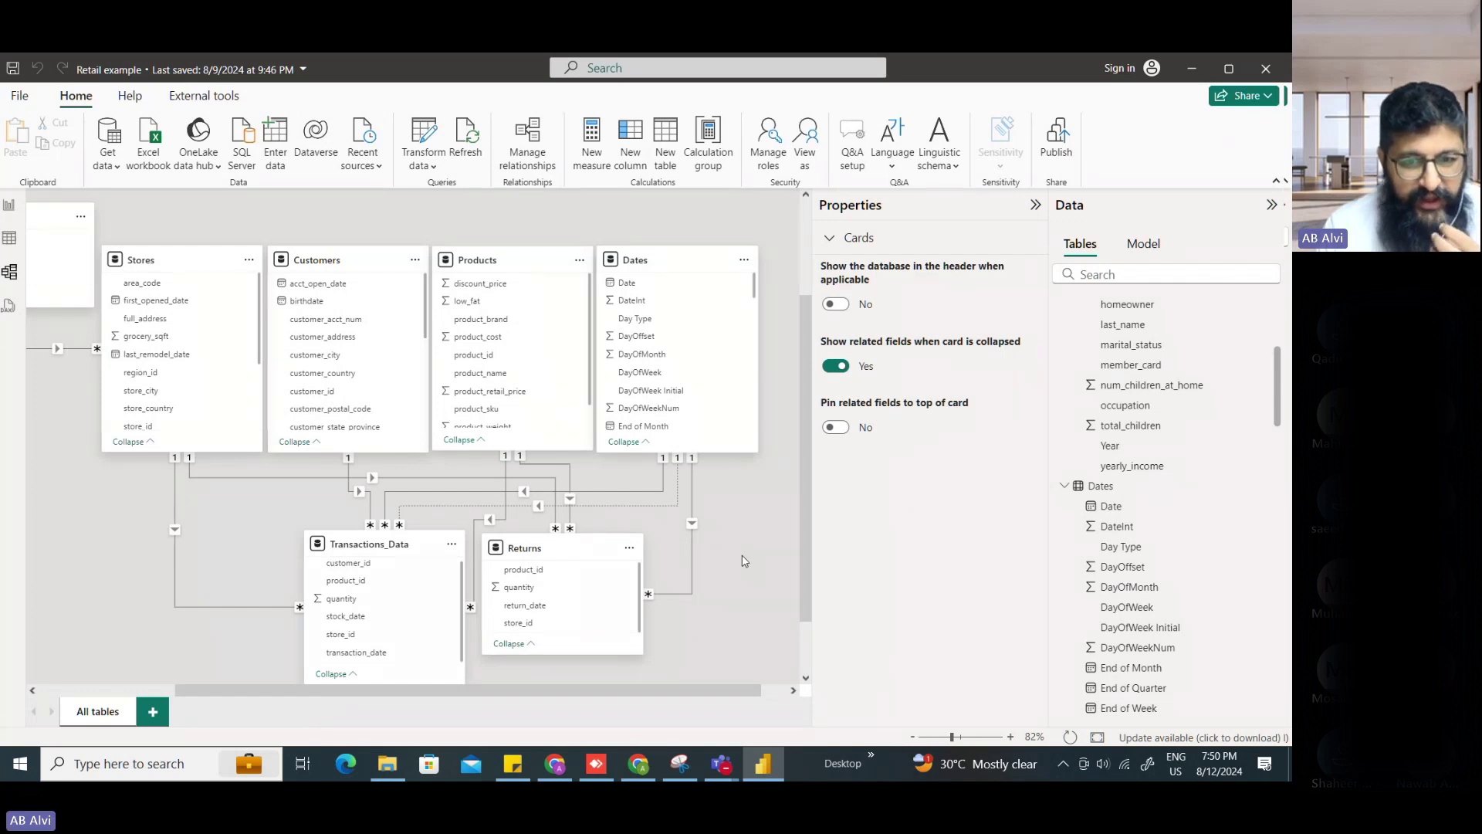
- Try to make the stock_date relationship between Transactions_Data and Dates active
left_click(610, 505)
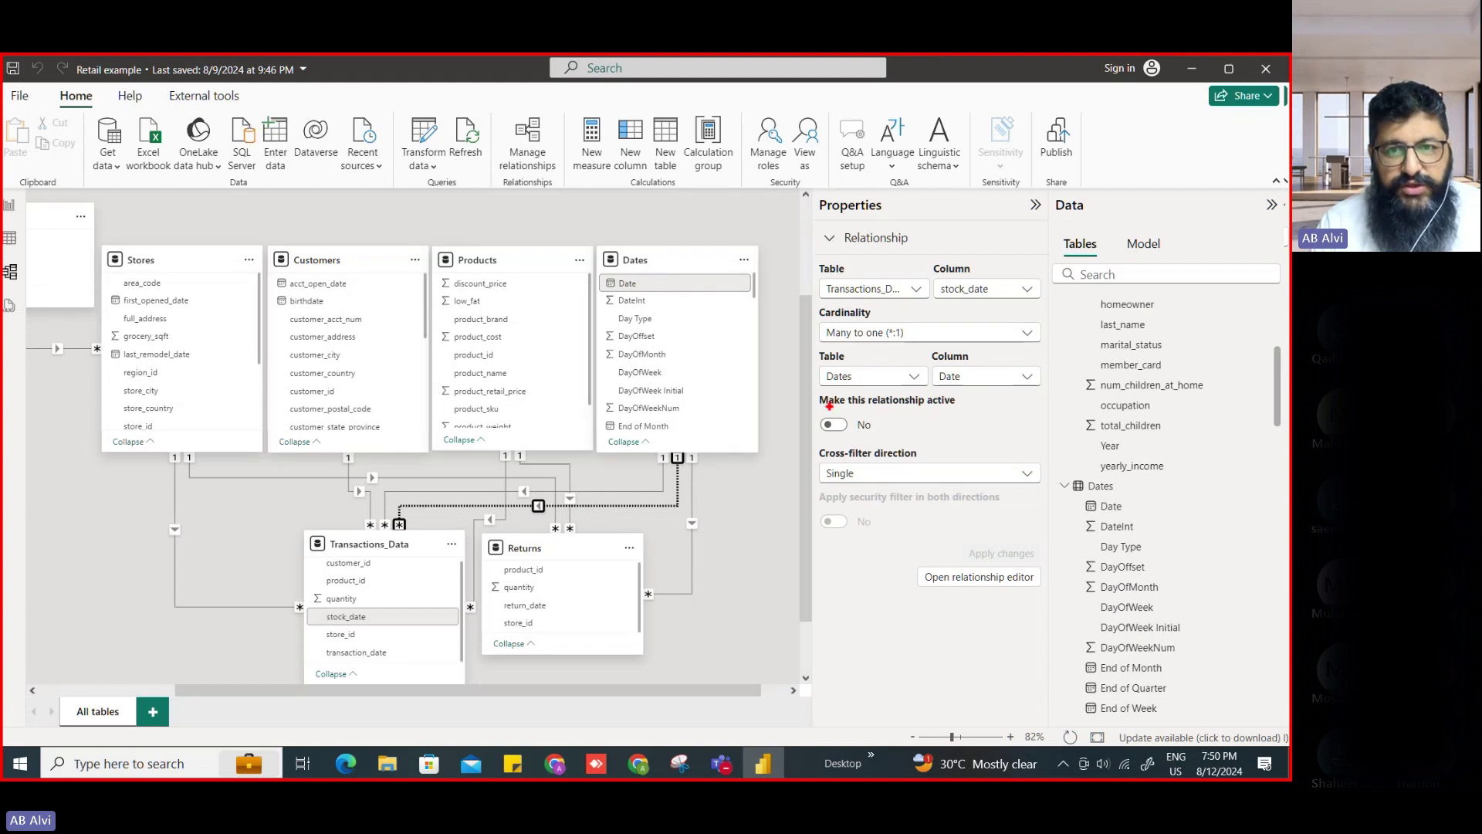
mouse_move(816, 381)
left_mouse_down()
mouse_move(848, 430)
mouse_move(990, 439)
left_mouse_up()
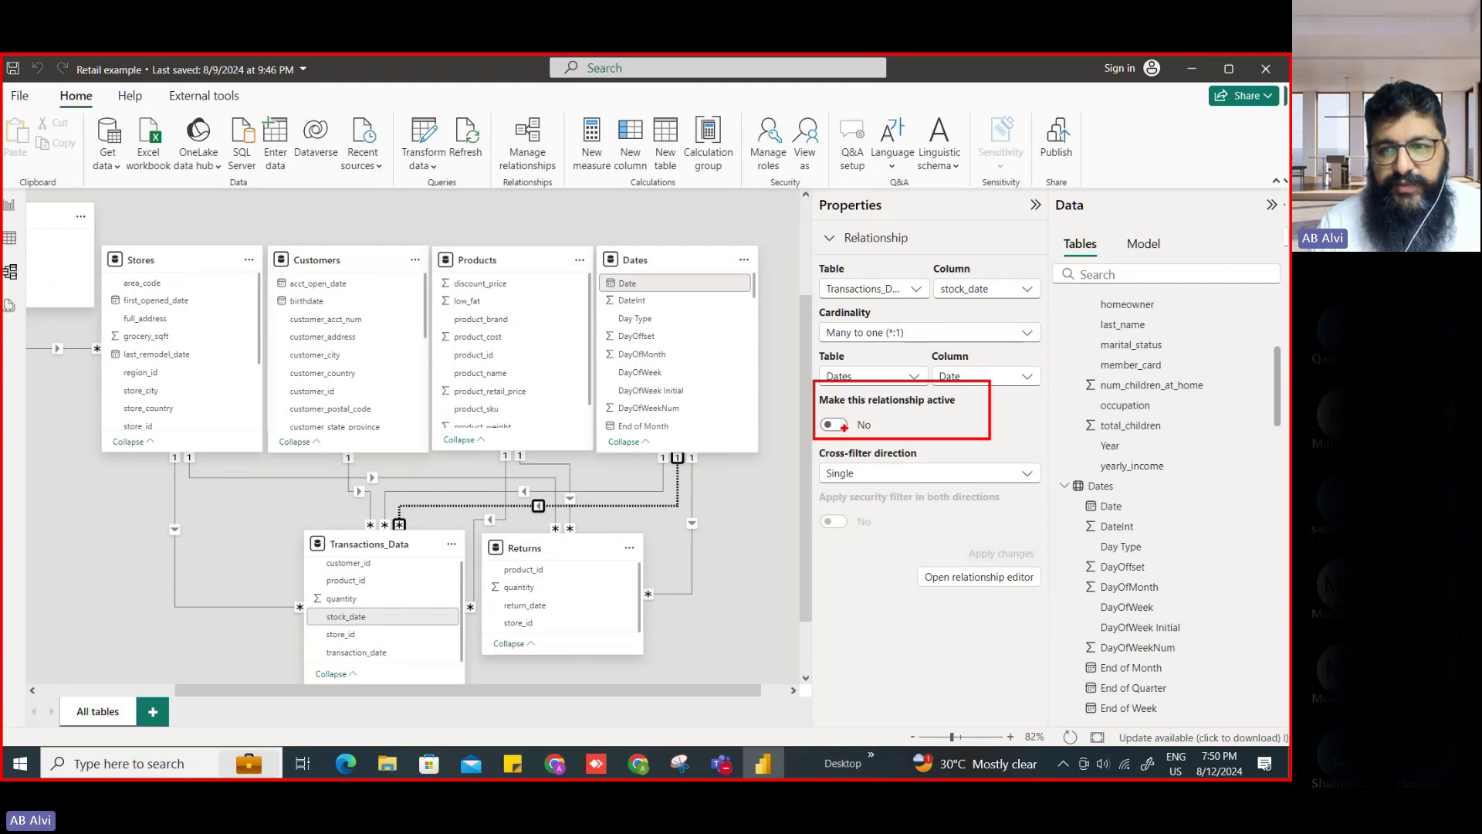
key("Escape")
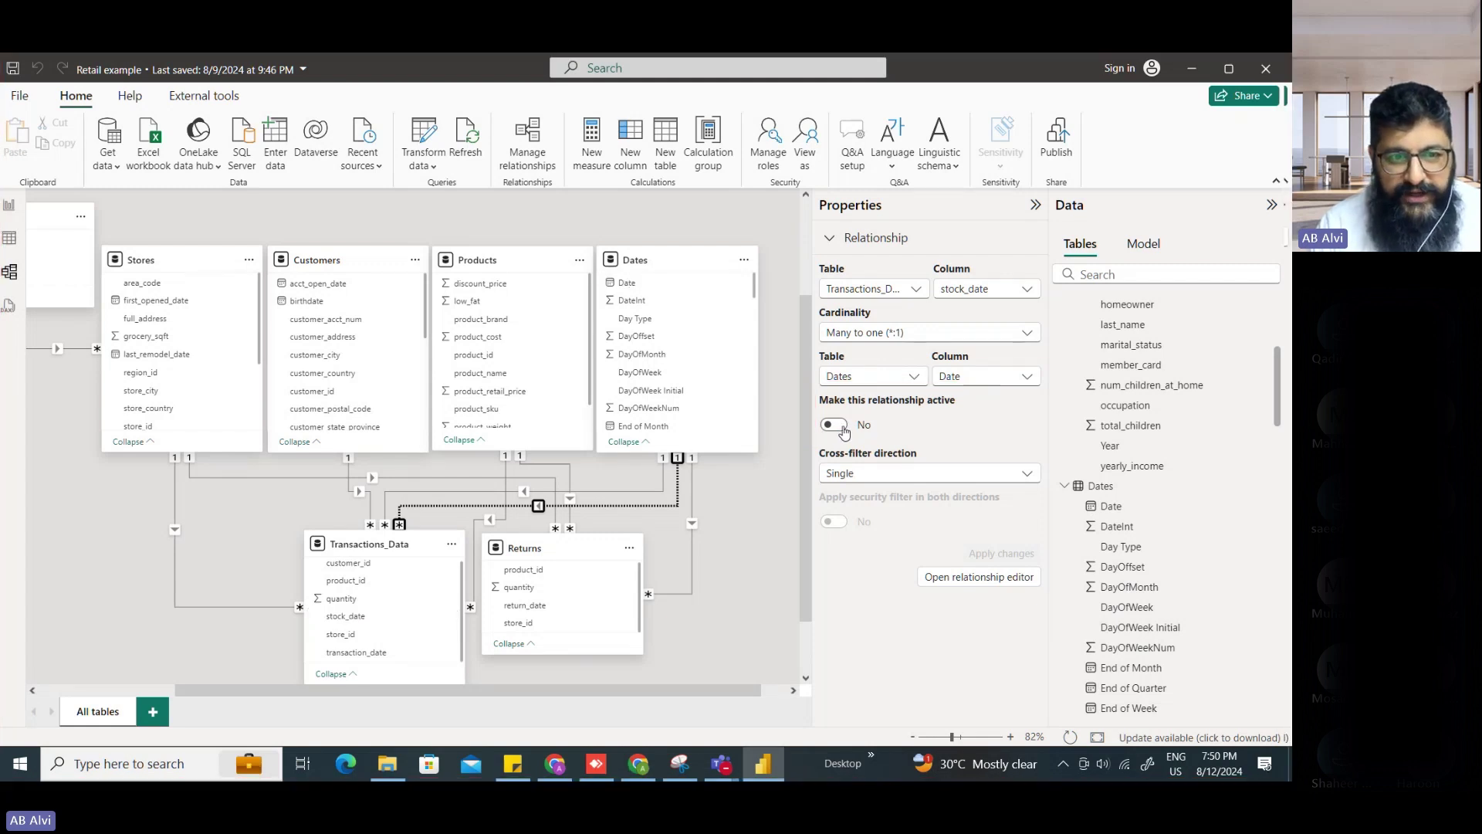
left_click(838, 425)
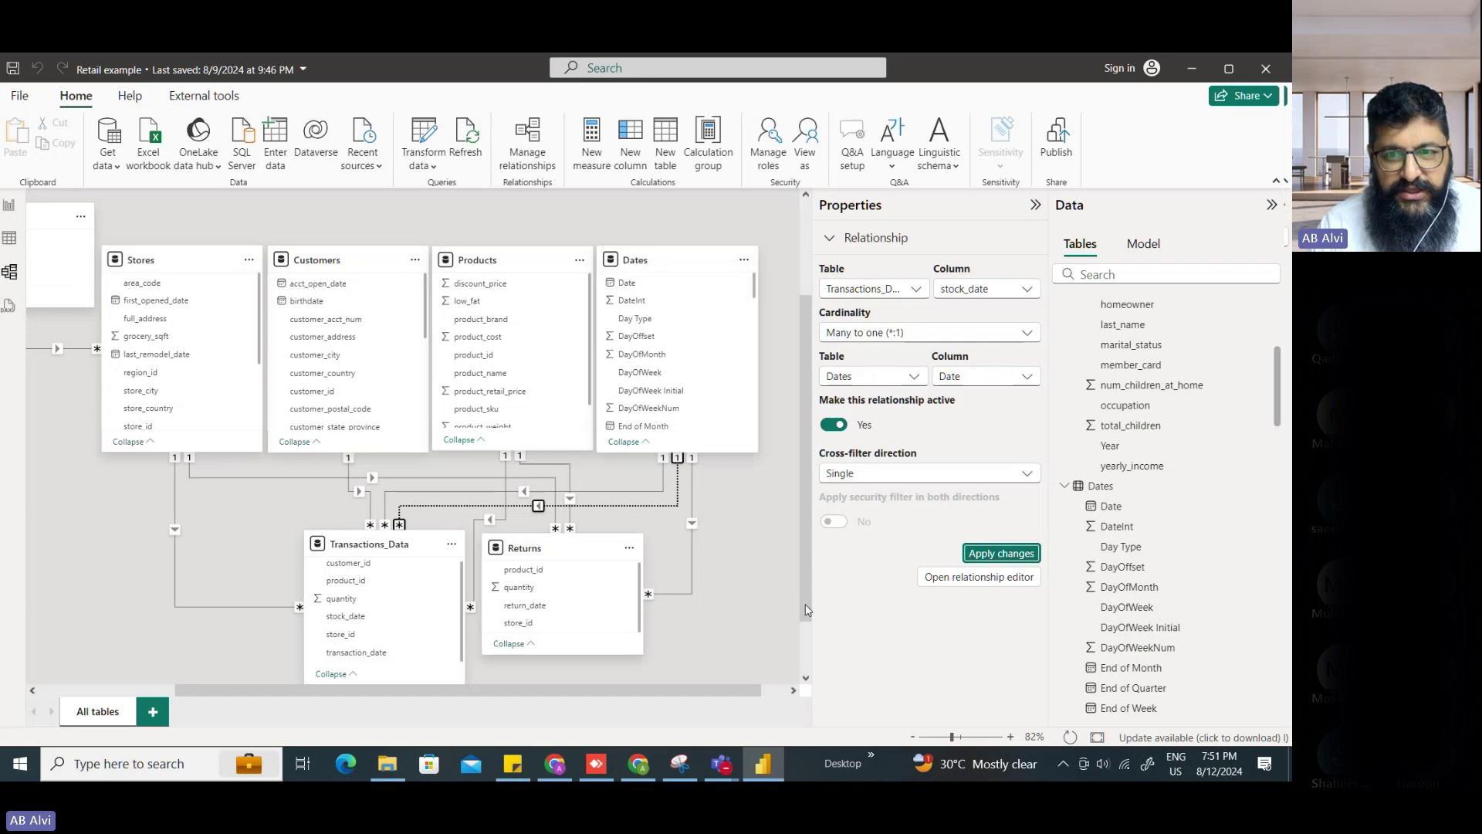
left_click(1001, 553)
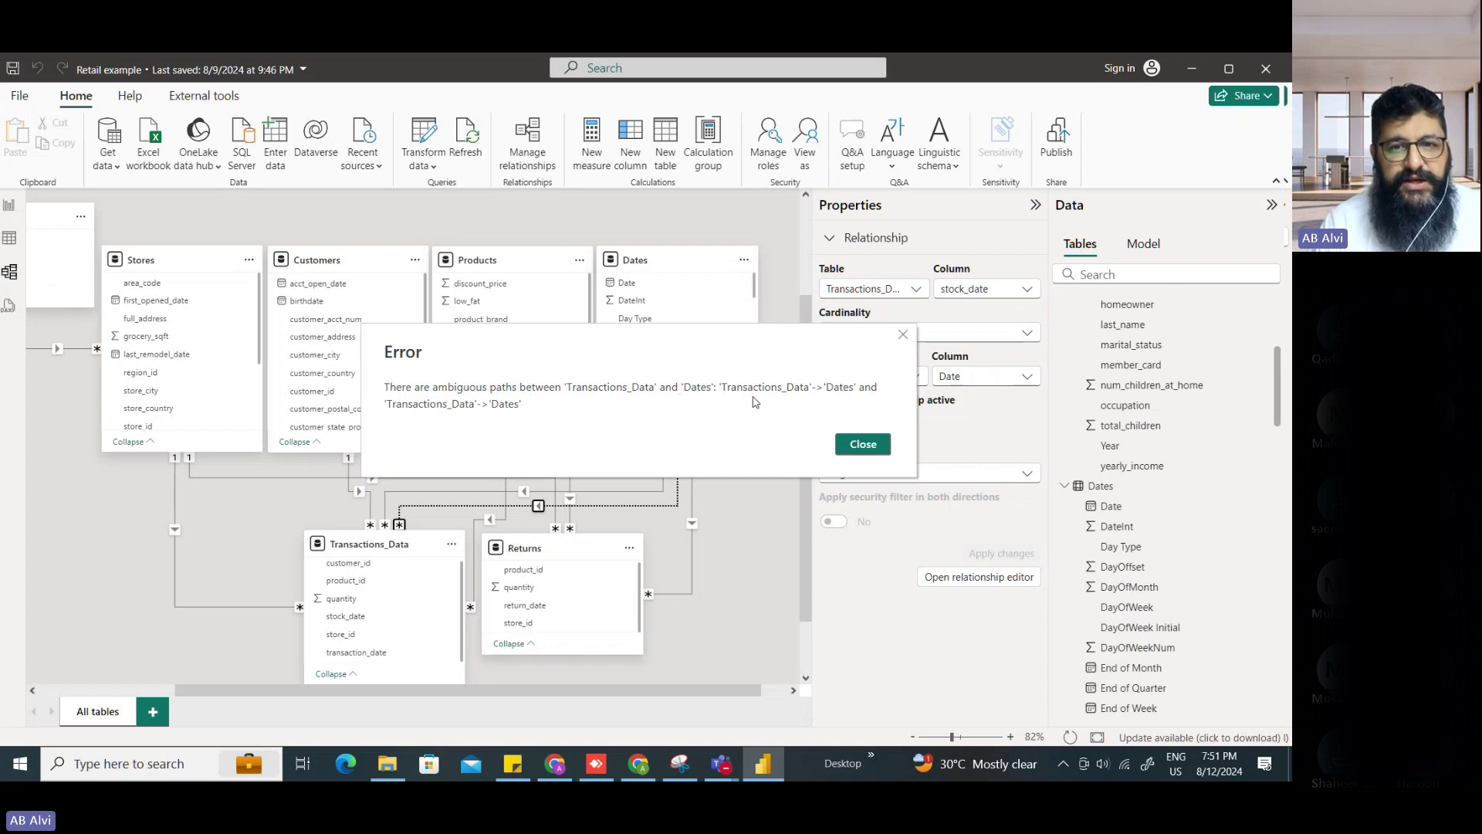
left_click(865, 449)
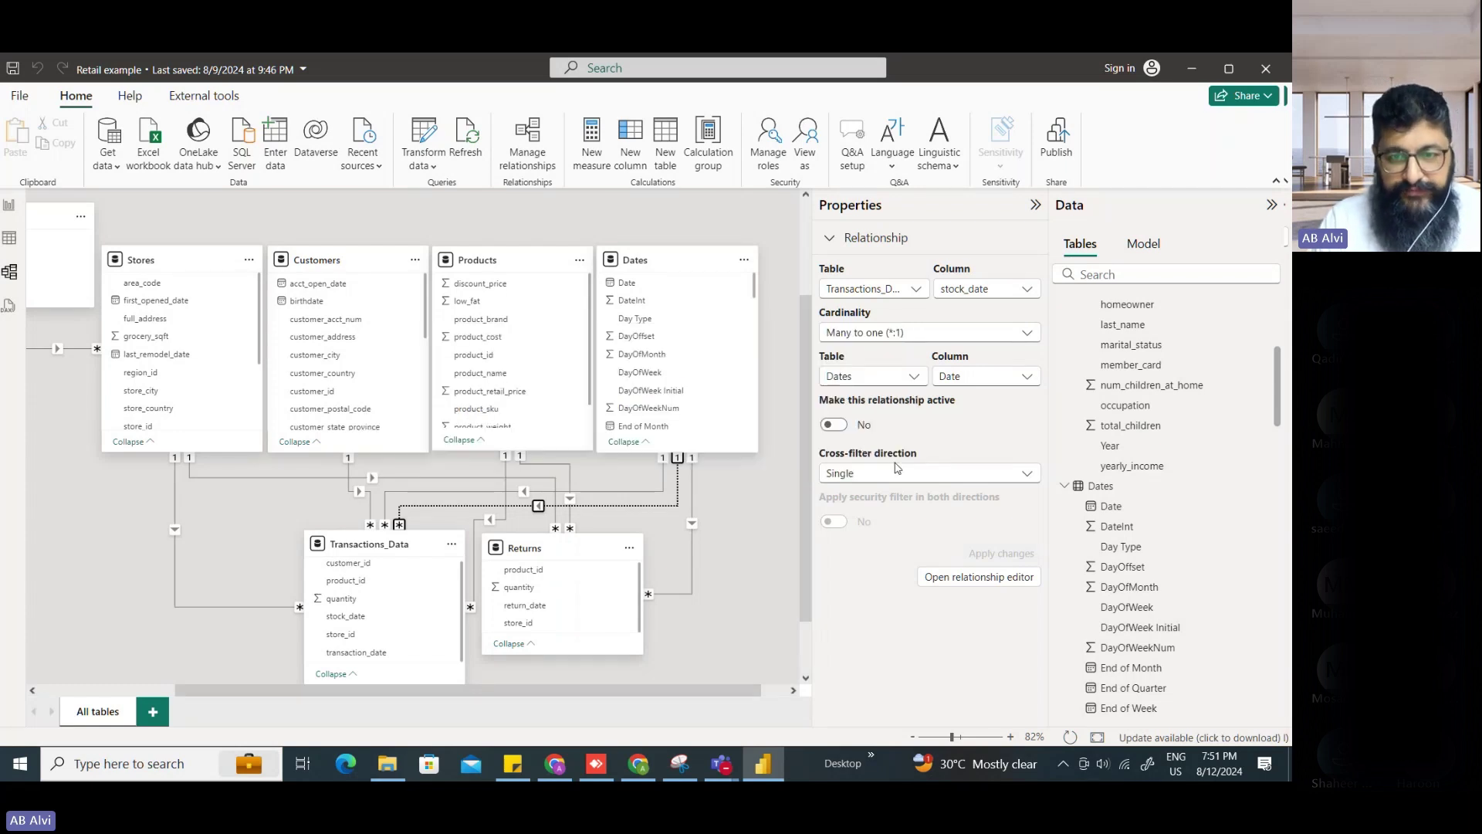
- Review the status of the stock_date and transaction_date relationships to Dates in the list of all model relationships
left_click(531, 142)
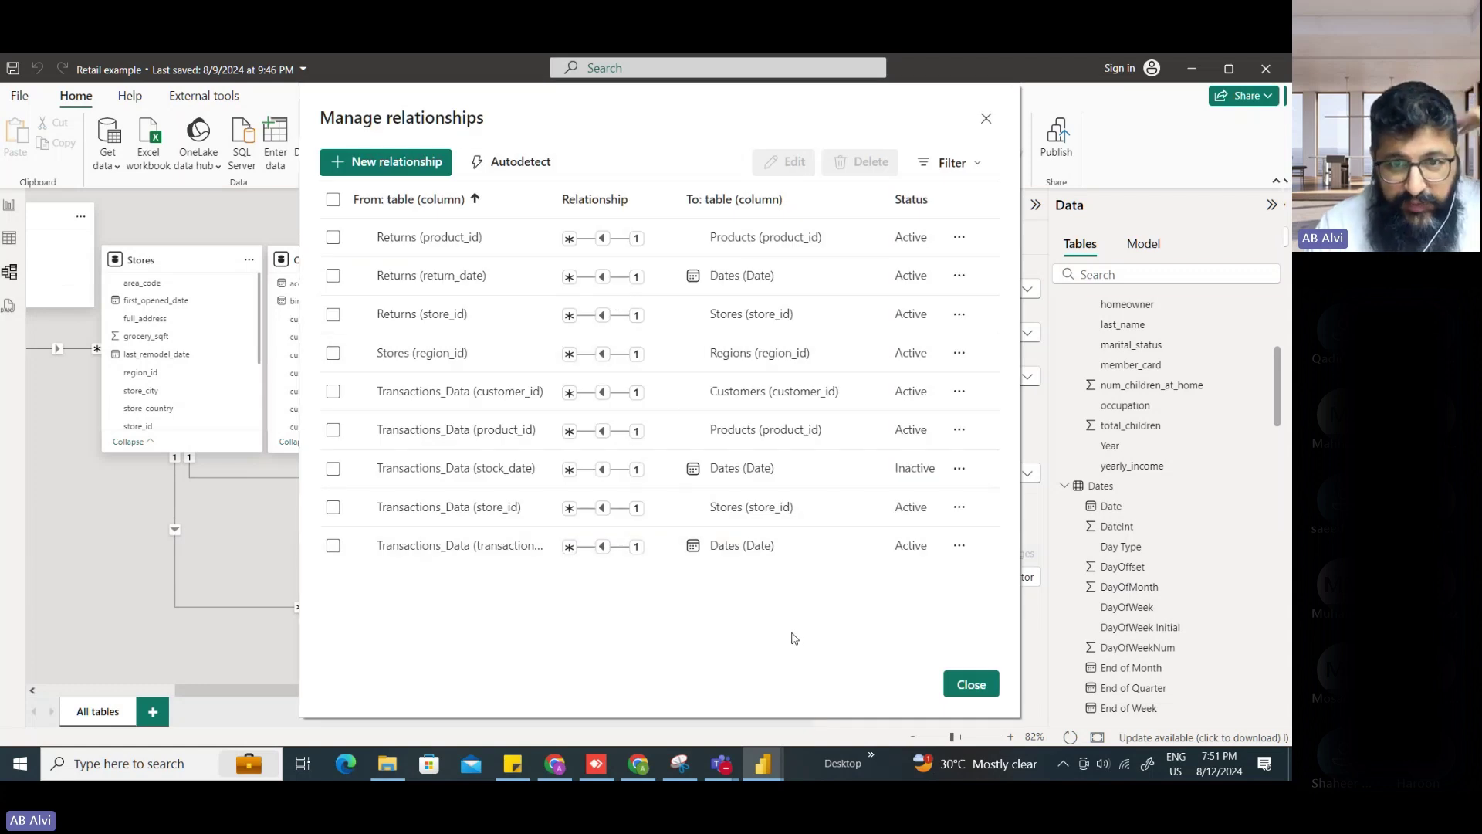
key("ctrl+2")
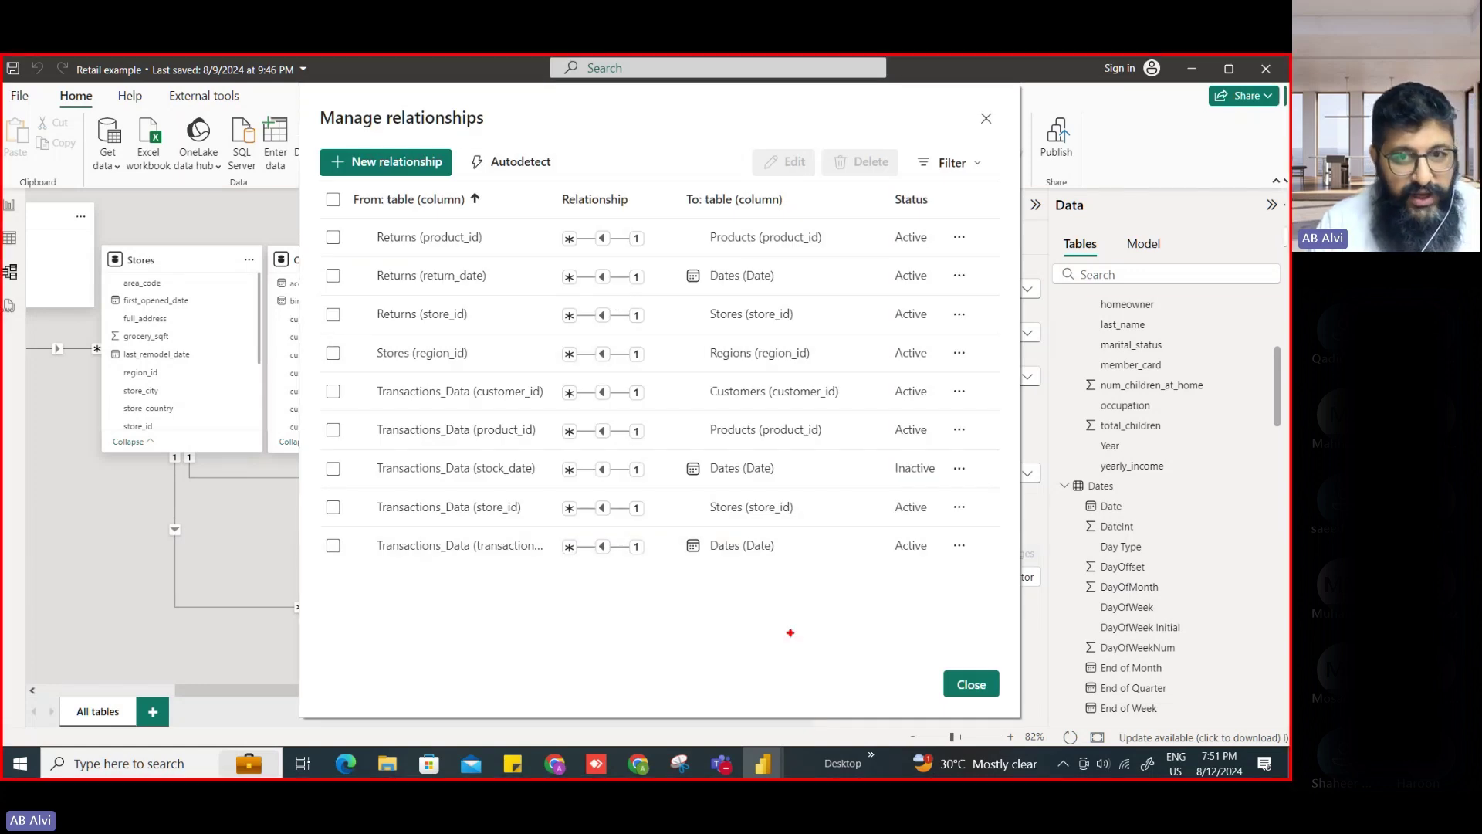
left_click_drag(309, 450, 981, 488)
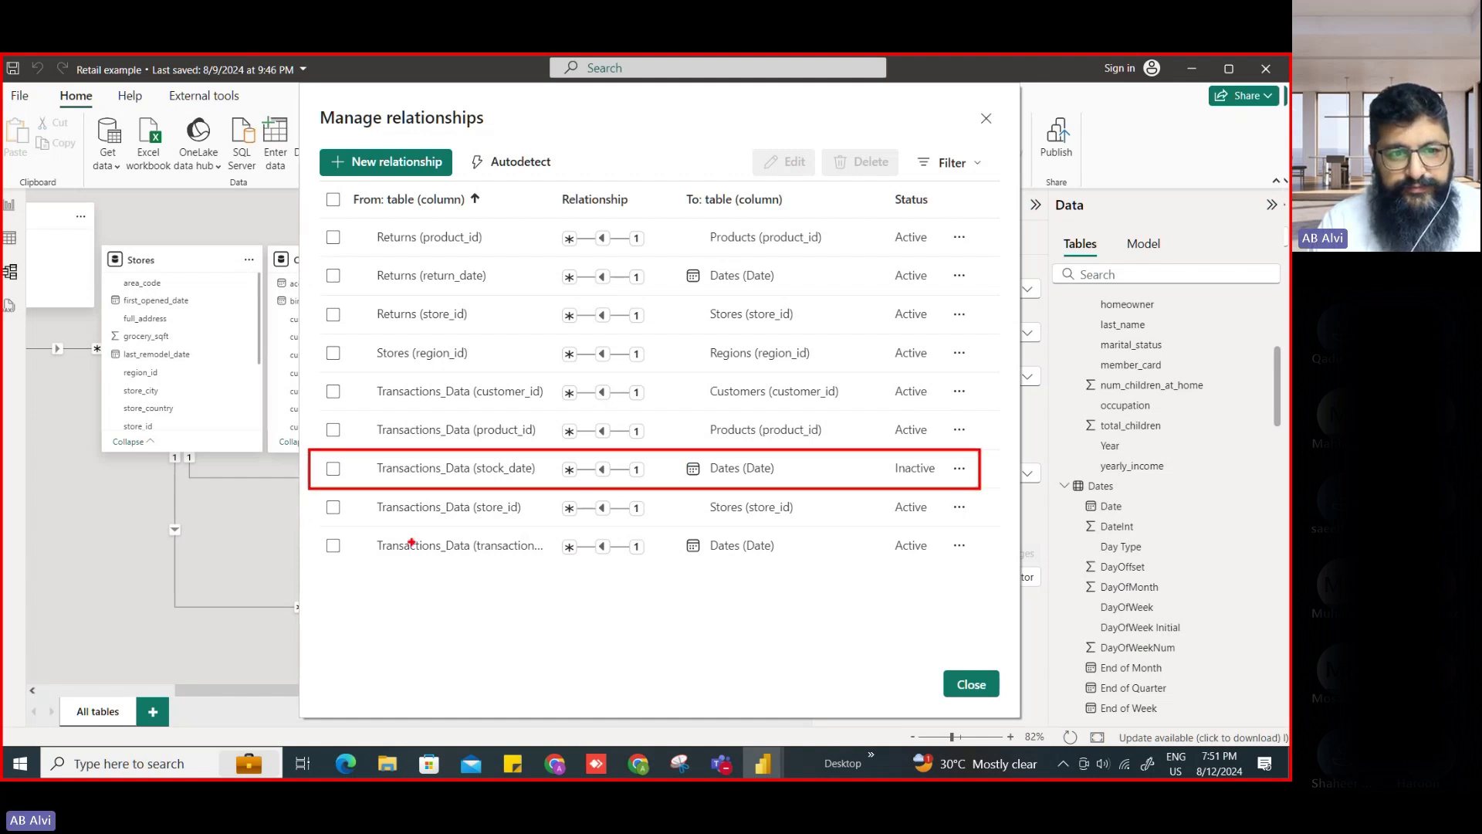
mouse_move(316, 526)
left_mouse_down()
mouse_move(993, 543)
mouse_move(1023, 563)
mouse_move(1001, 569)
left_mouse_up()
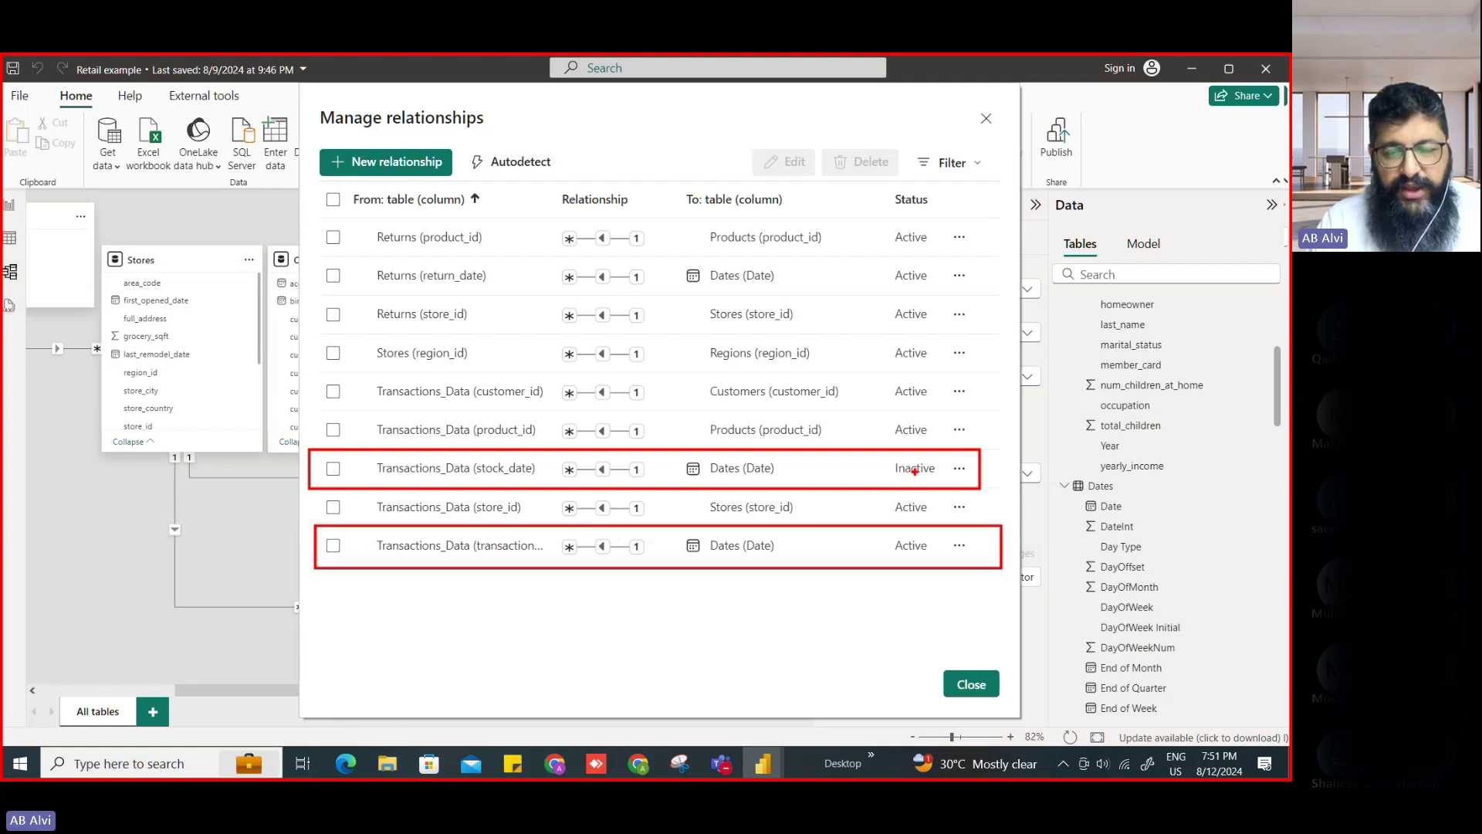